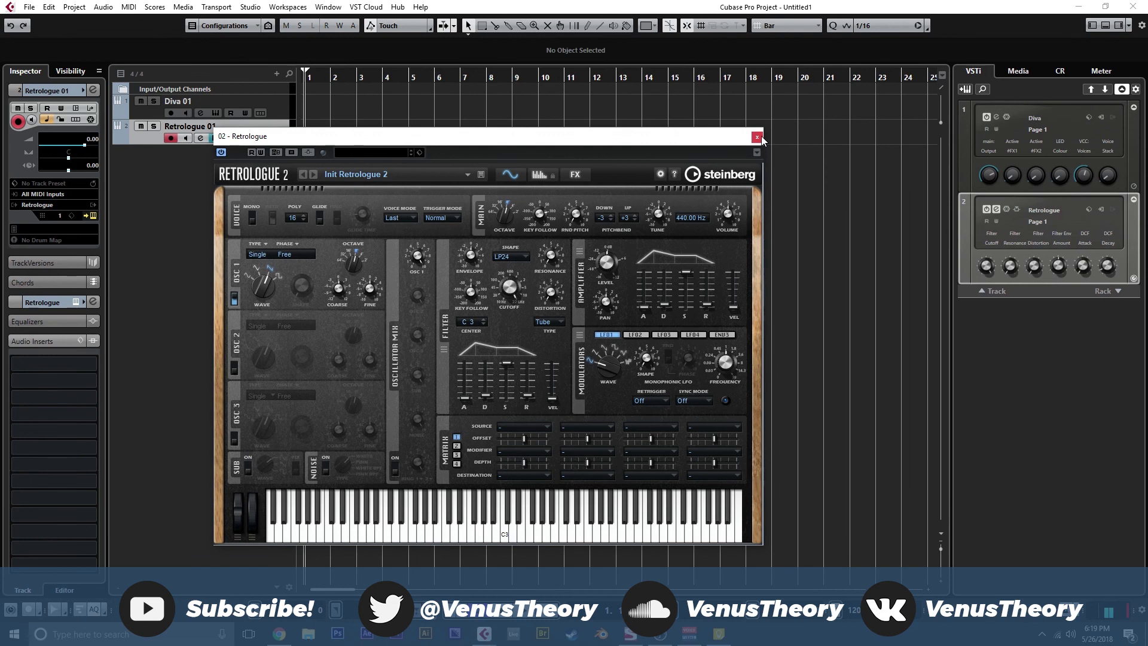
- Close the Retrologue editor and select the Diva 01 track for playing
click(757, 137)
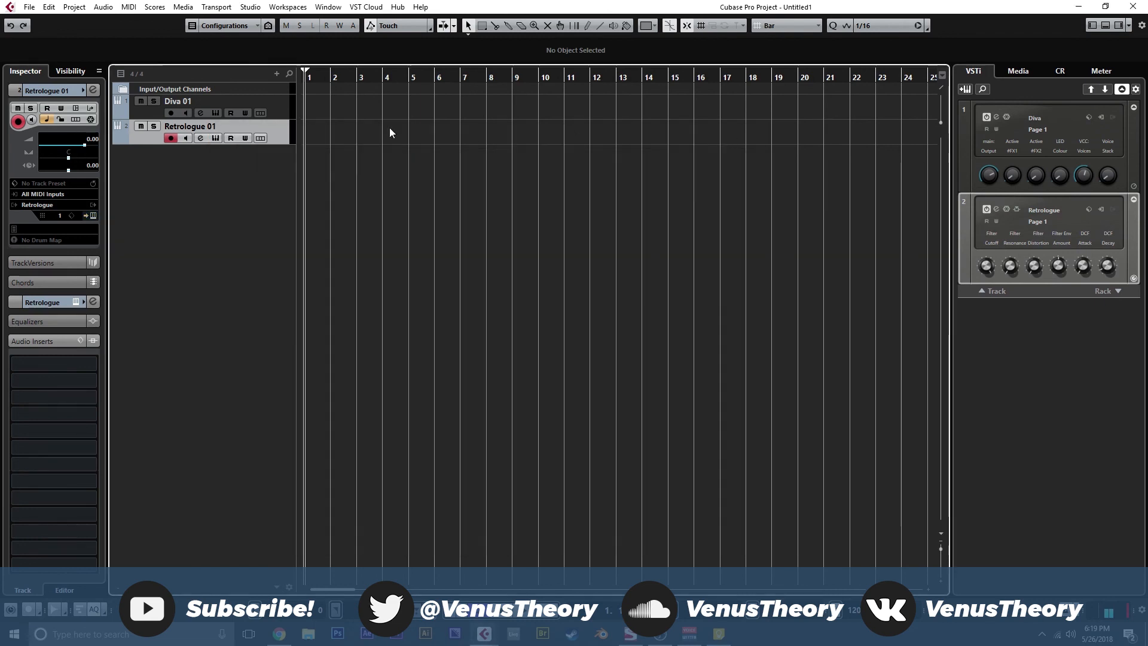
click(277, 109)
click(275, 128)
click(282, 114)
click(282, 123)
click(285, 105)
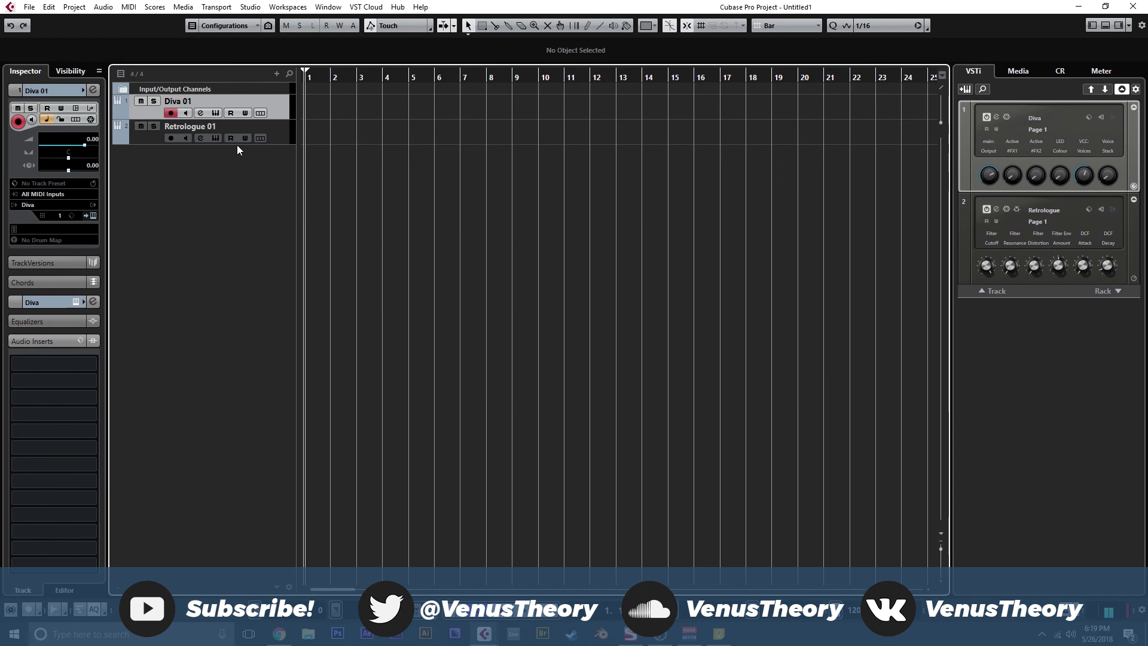
- Open the Retrologue instrument's editor, look over its oscillator, filter and envelope sections, and close it
click(215, 138)
scroll(264, 287, down, 2)
scroll(264, 287, up, 3)
scroll(265, 287, down, 3)
scroll(265, 287, up, 3)
scroll(264, 286, down, 3)
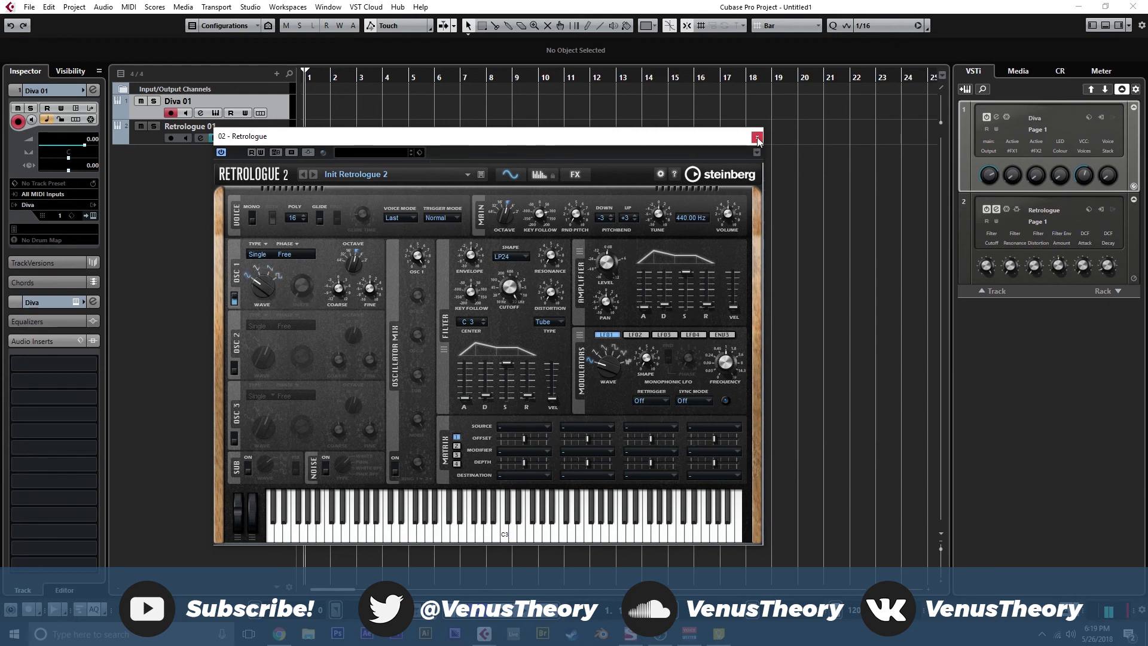
drag(702, 140, 717, 98)
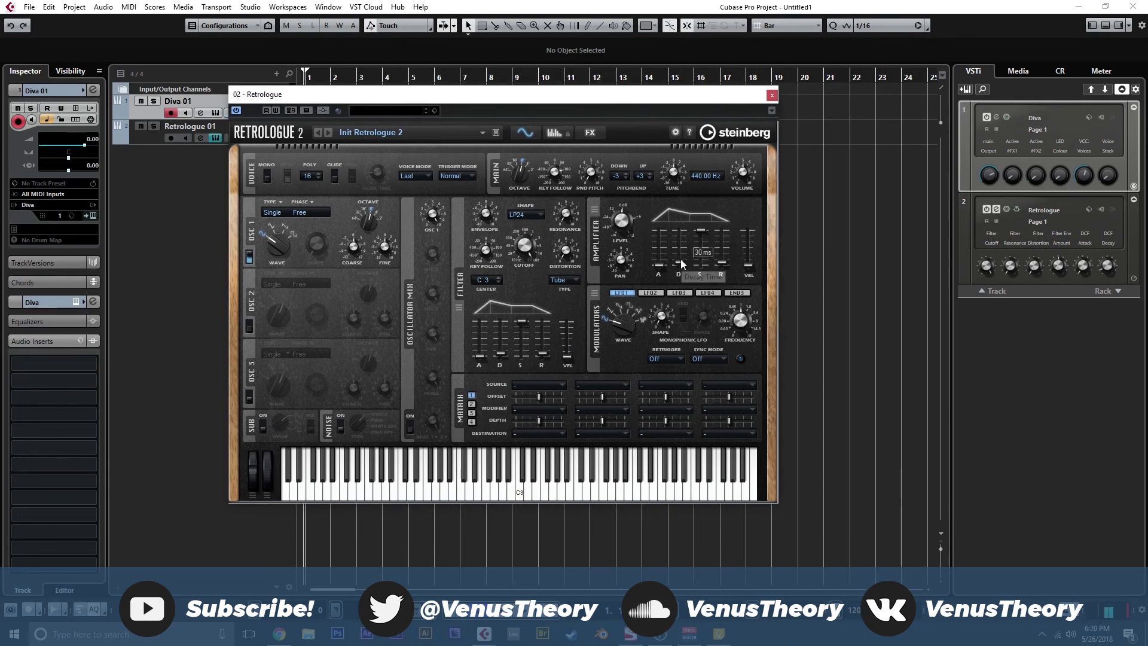
click(772, 96)
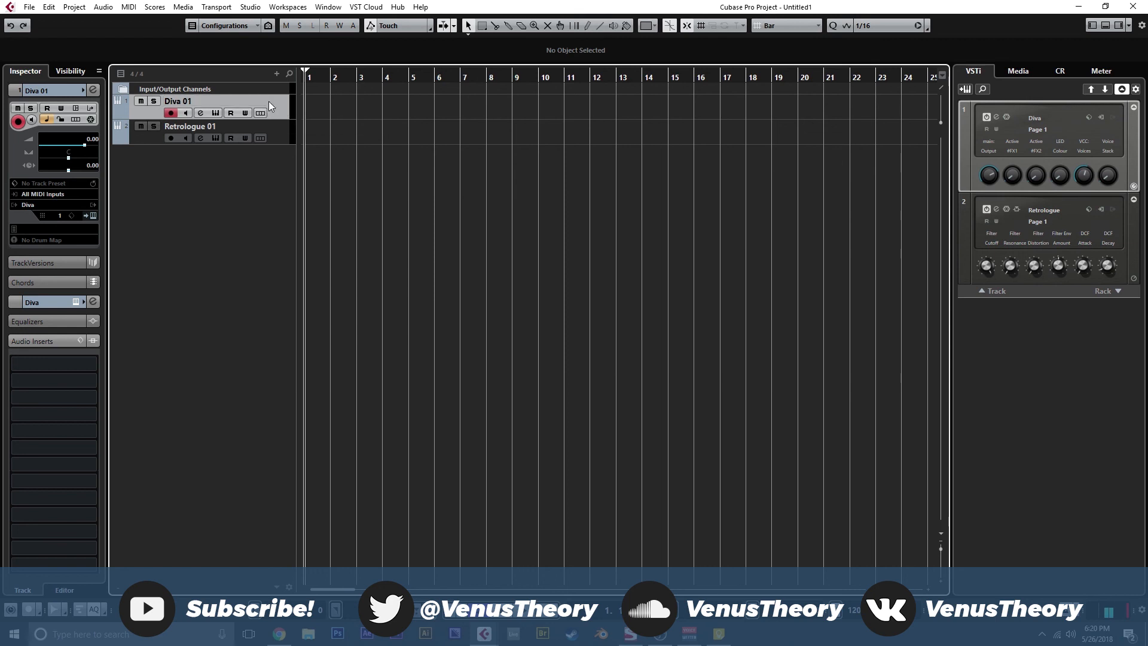
- Open the Diva instrument's editor and sweep oscillator 1's waveform between its shapes to settle on a blend
click(218, 113)
drag(564, 97, 525, 76)
drag(375, 196, 383, 182)
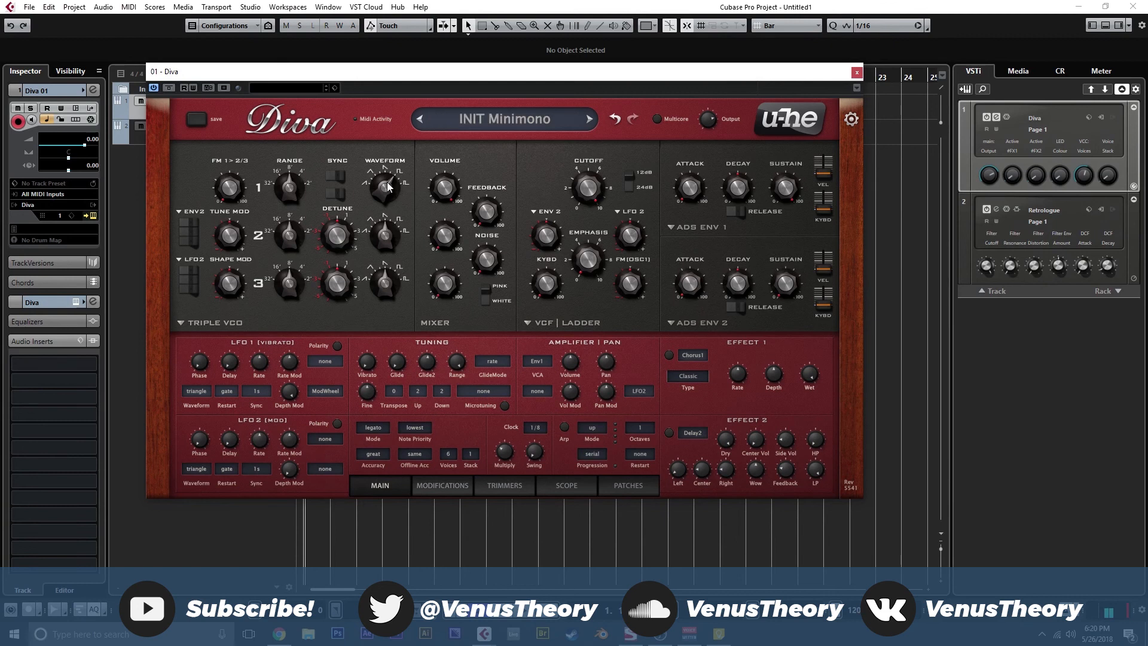
drag(388, 187, 392, 210)
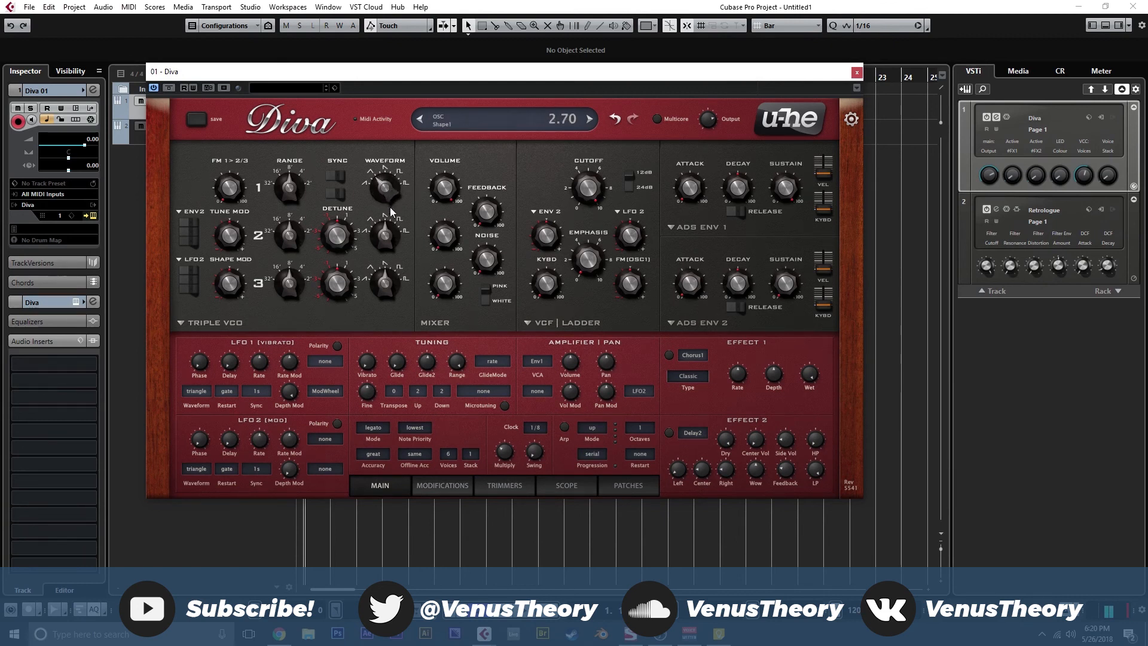
drag(393, 211, 389, 188)
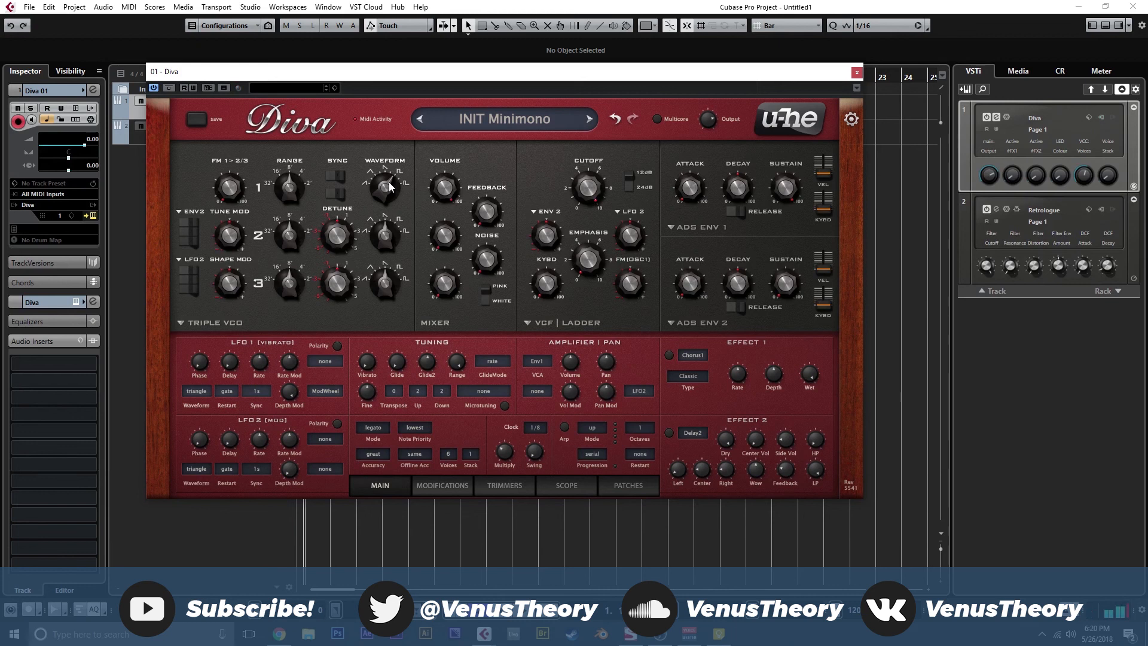
drag(388, 187, 388, 197)
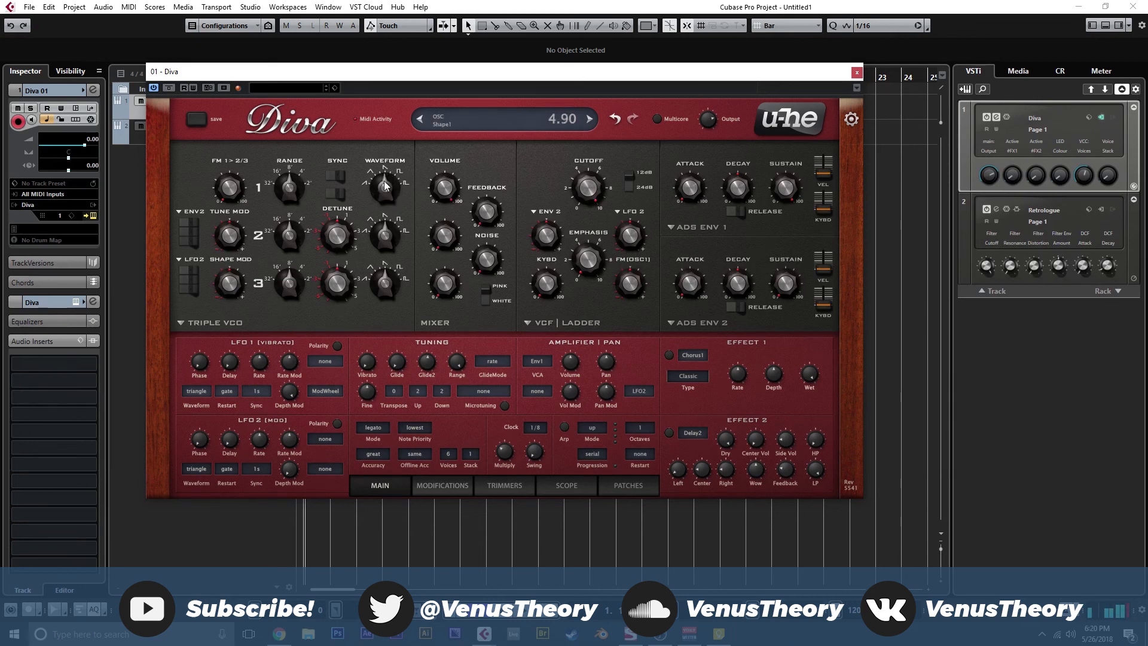
mouse_move(386, 184)
mouse_down()
mouse_move(385, 167)
mouse_move(391, 185)
mouse_up()
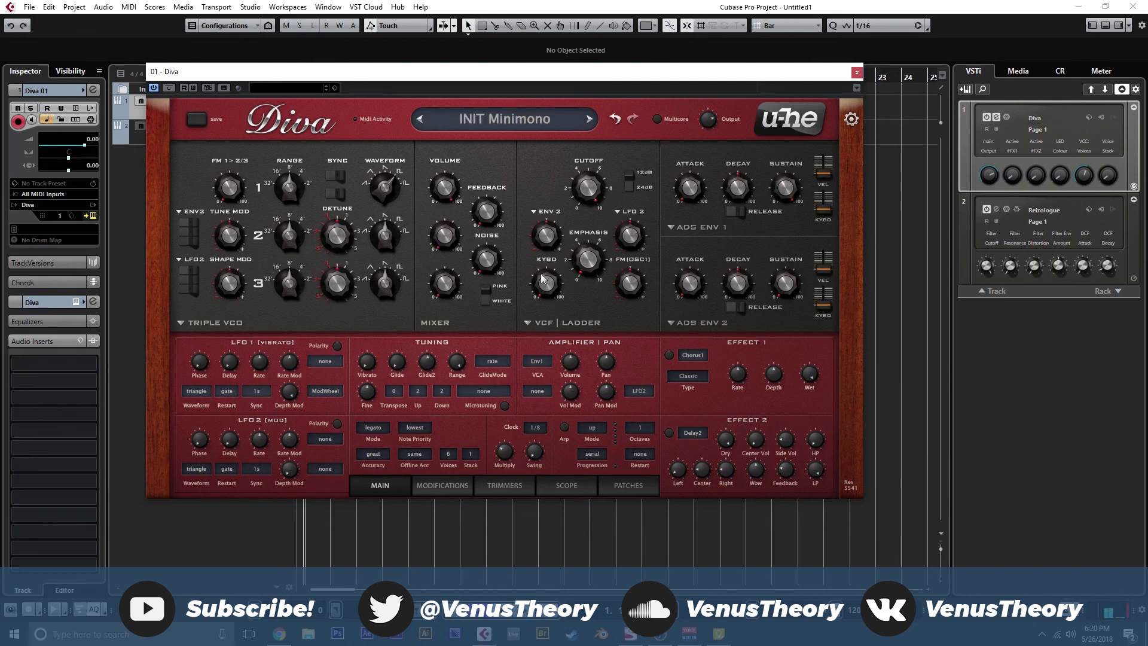
- Set Diva's voice stack to 3 and detune the stacked voices with the Stack Tune trimmers
click(471, 458)
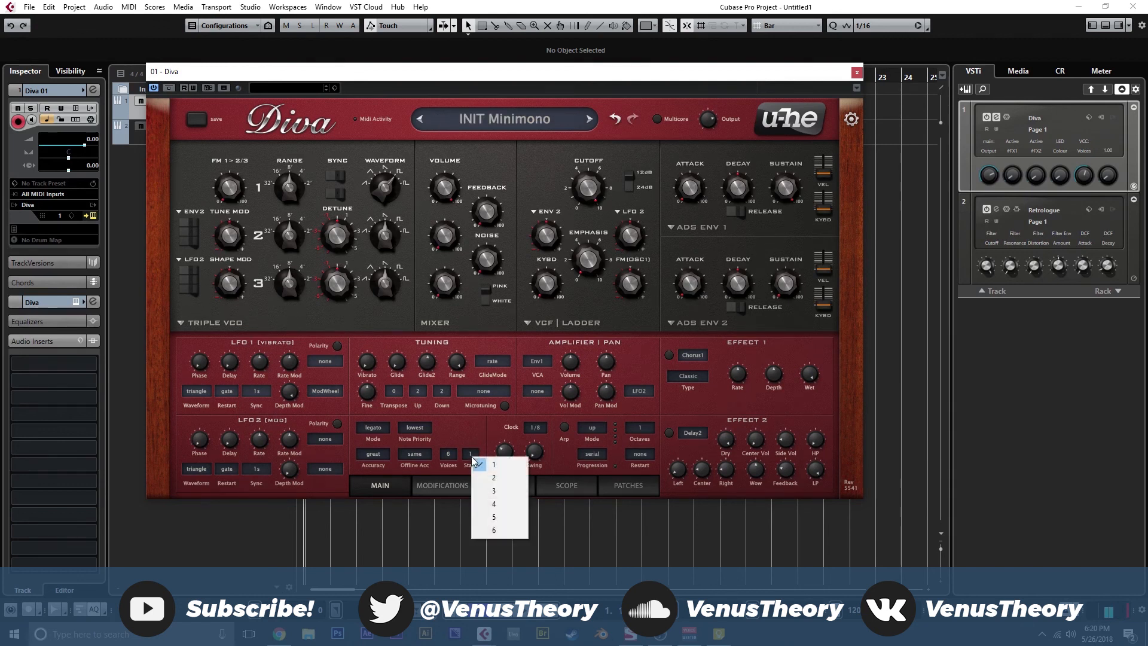
click(496, 491)
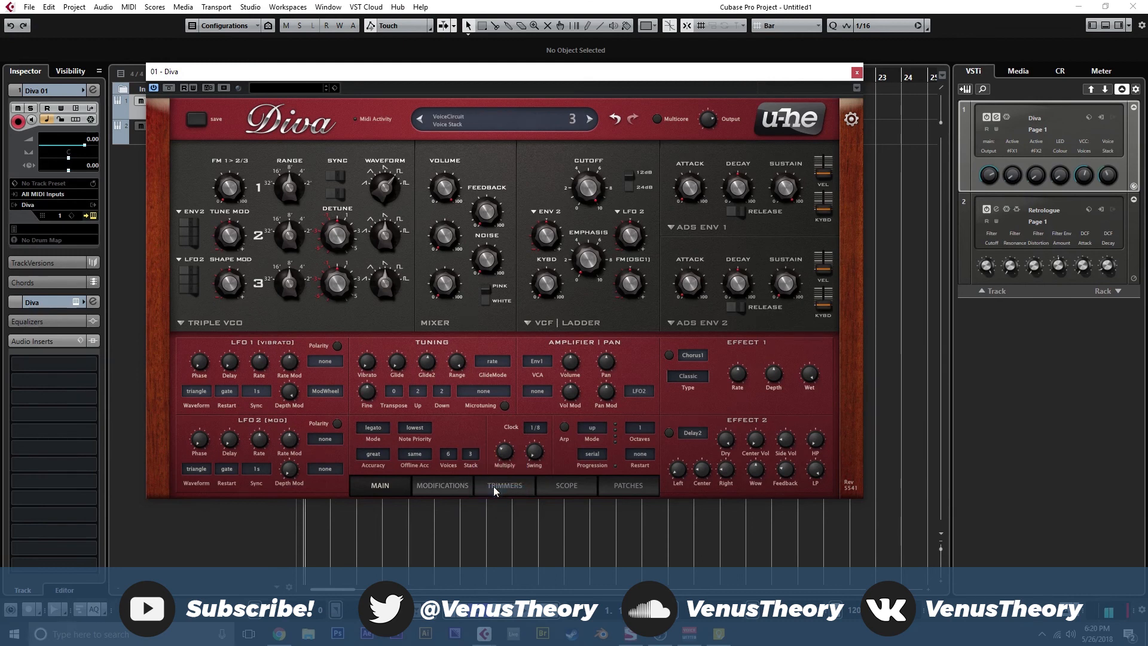
click(472, 486)
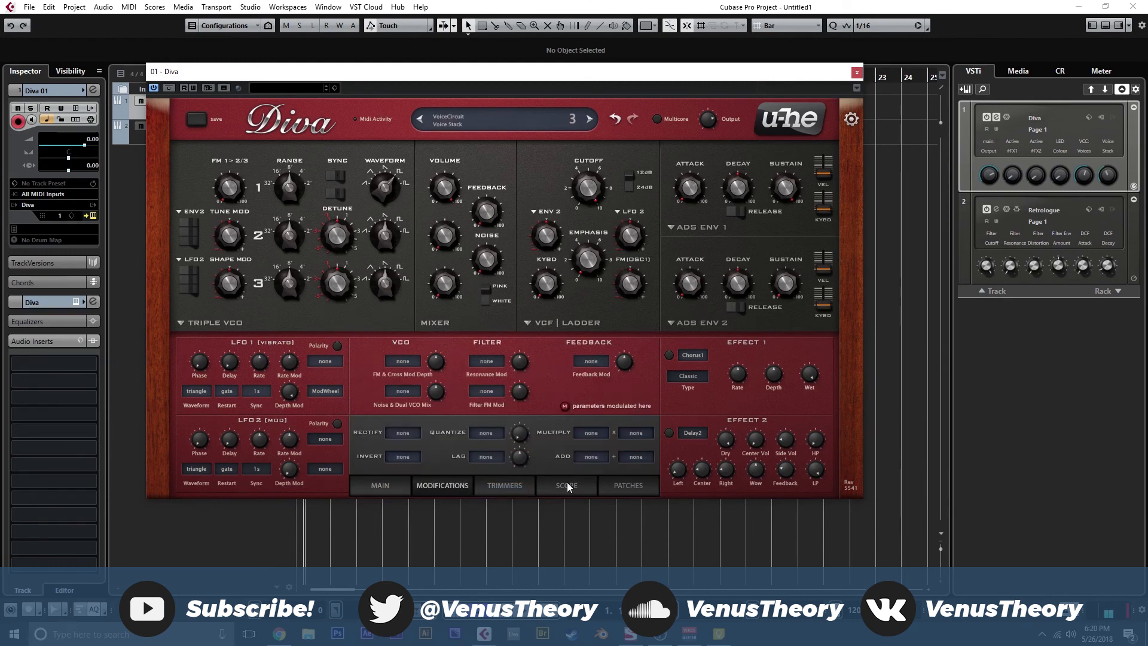
click(516, 485)
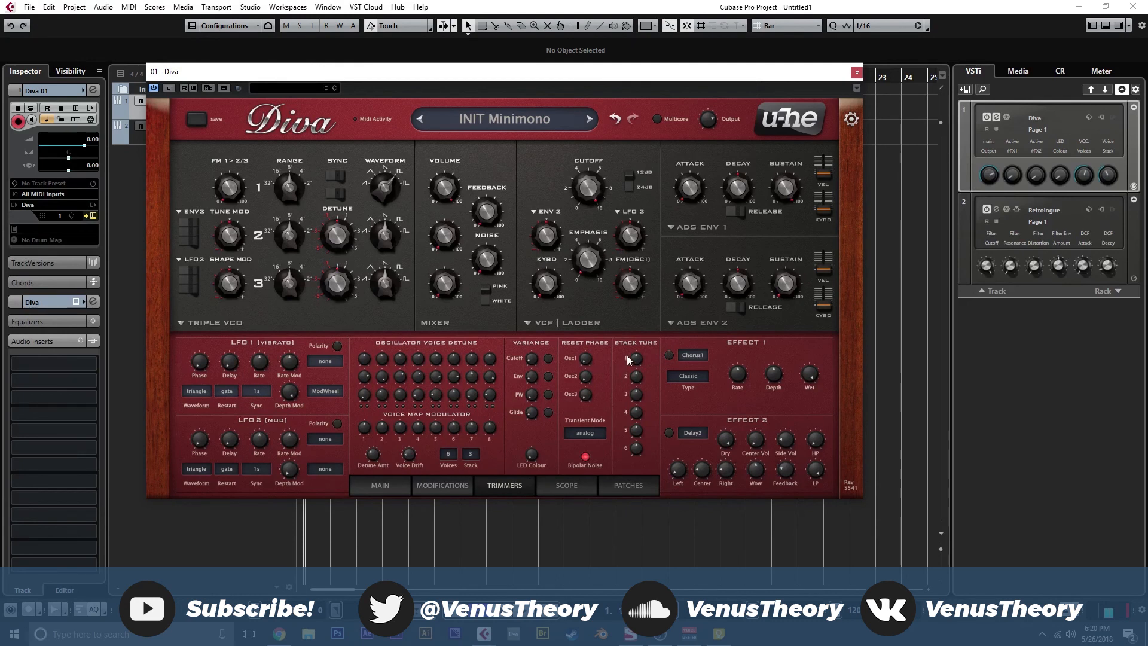
drag(636, 374, 639, 400)
- Raise oscillator 1's range and lower Diva's main output level
drag(293, 189, 292, 187)
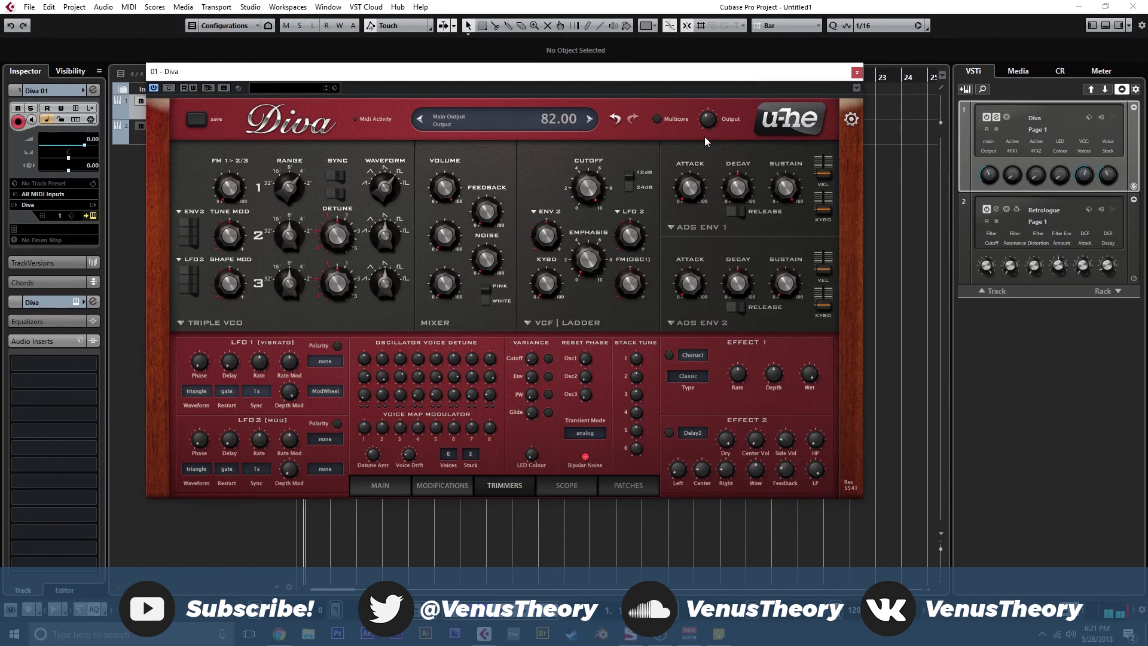
scroll(706, 124, down, 3)
scroll(707, 127, down, 8)
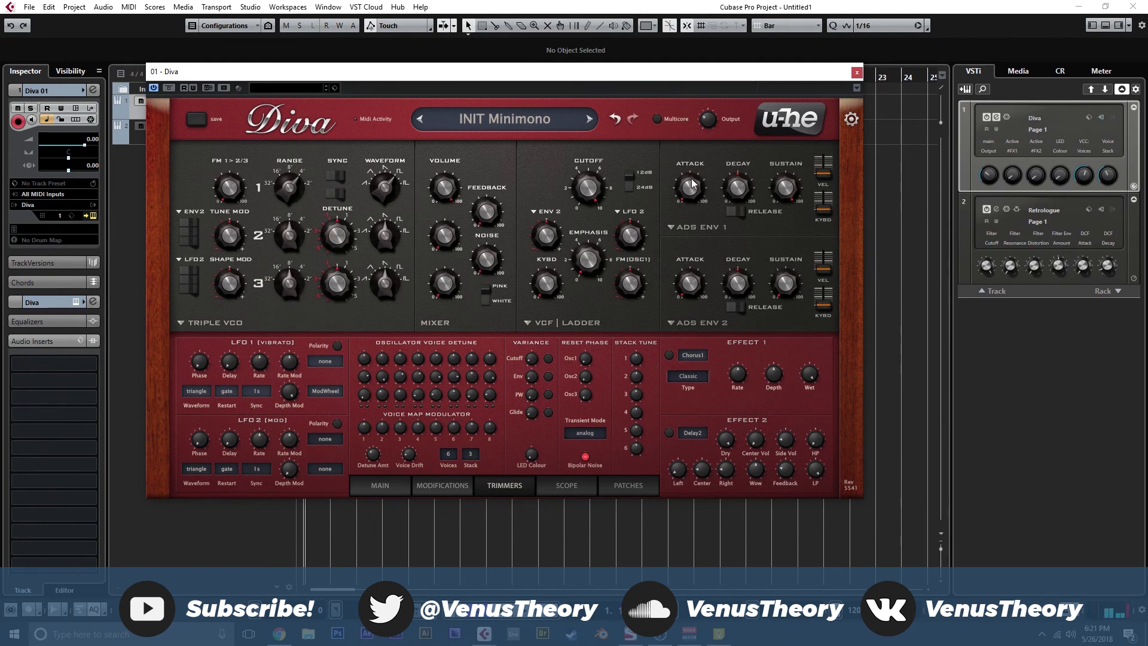
- Switch Effect 2 to Plate2, enable it and raise its wet level
click(689, 432)
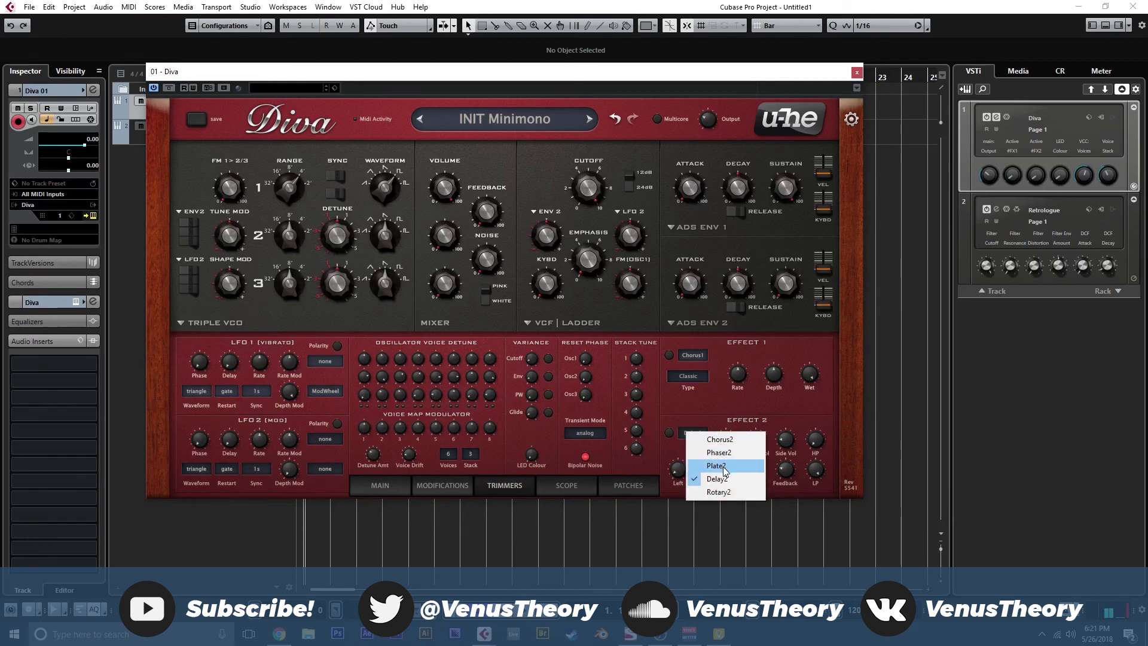
click(716, 466)
click(670, 432)
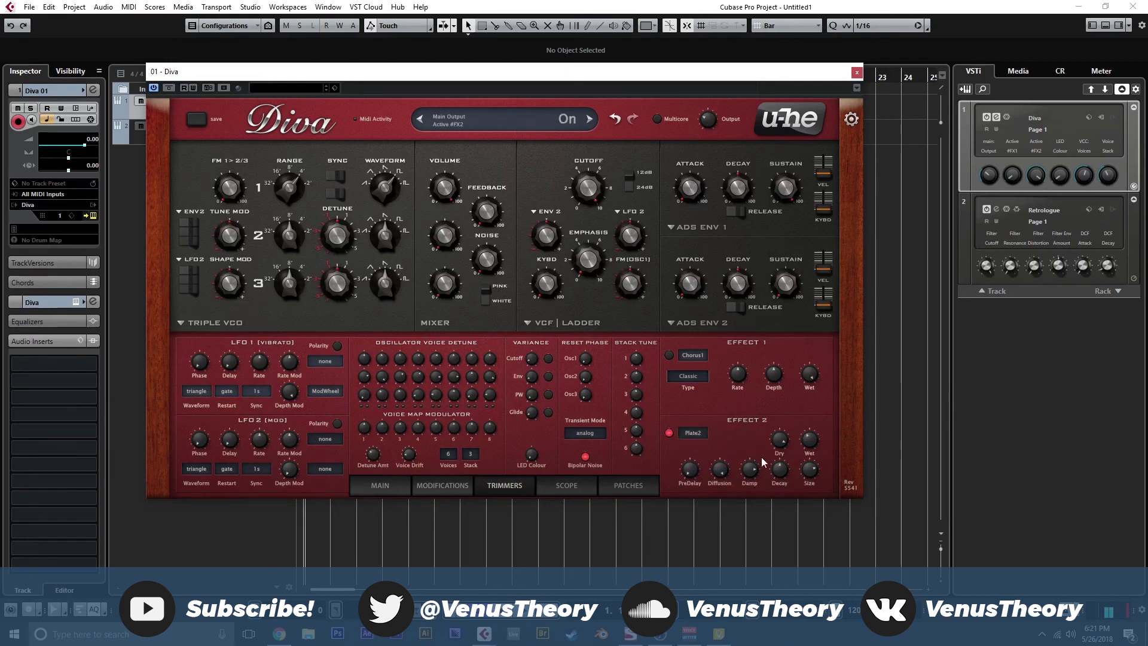
drag(813, 430, 816, 404)
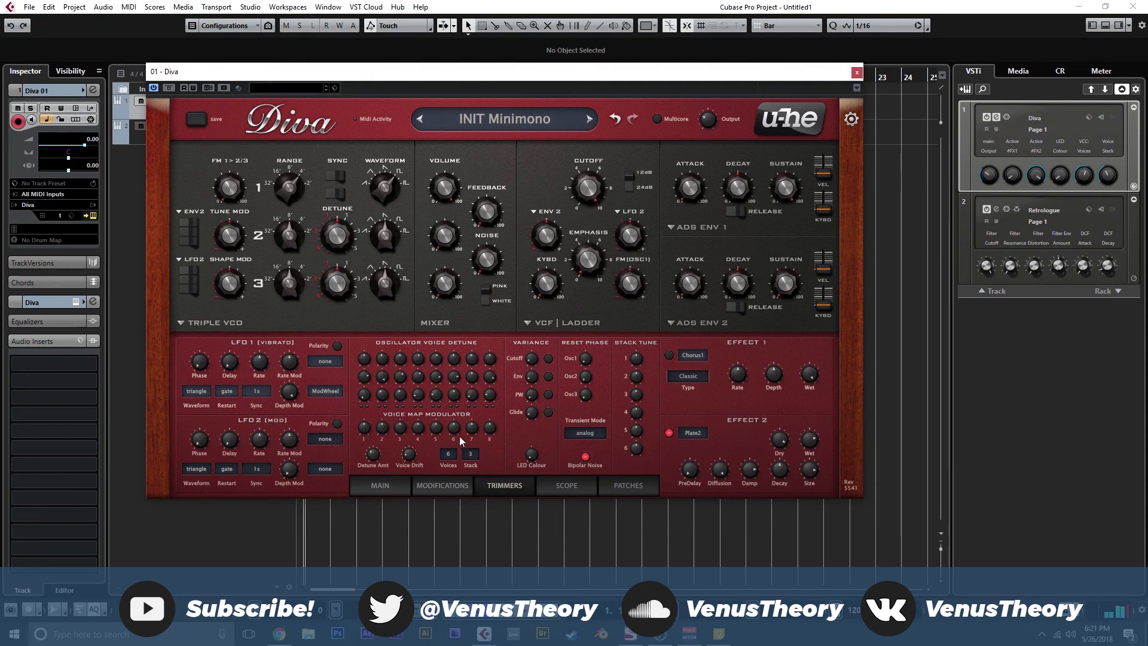
- Return to Diva's main page and set the note priority to last
click(404, 483)
click(410, 430)
click(427, 432)
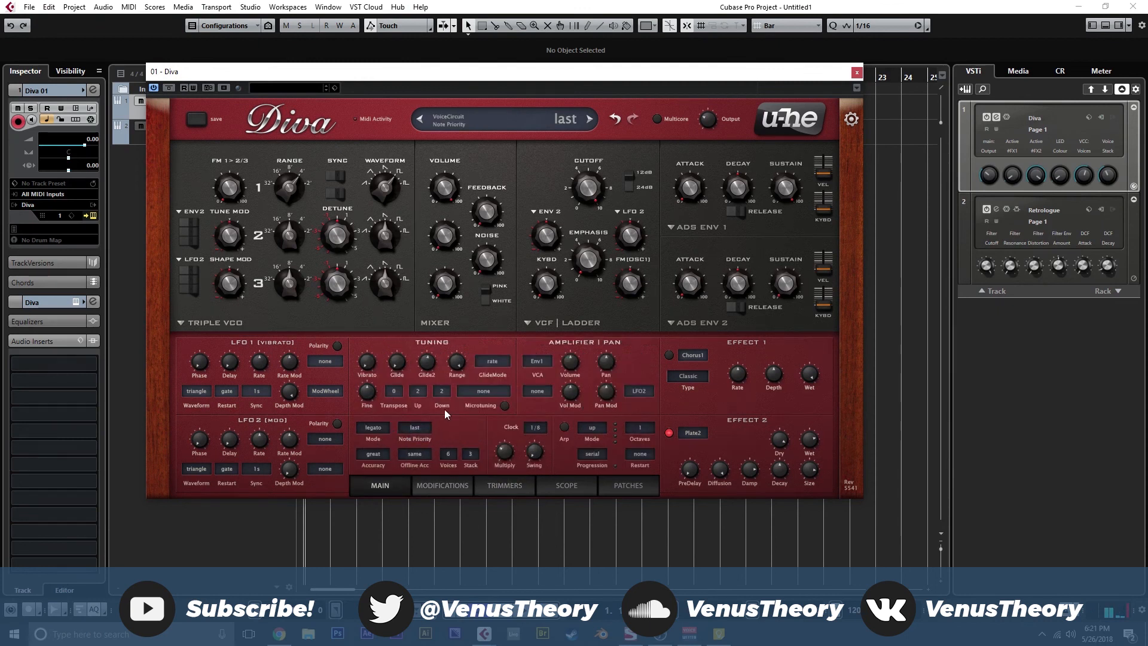
- Set the glide mode to time and increase the glide amount
click(492, 361)
click(508, 381)
drag(401, 347, 404, 335)
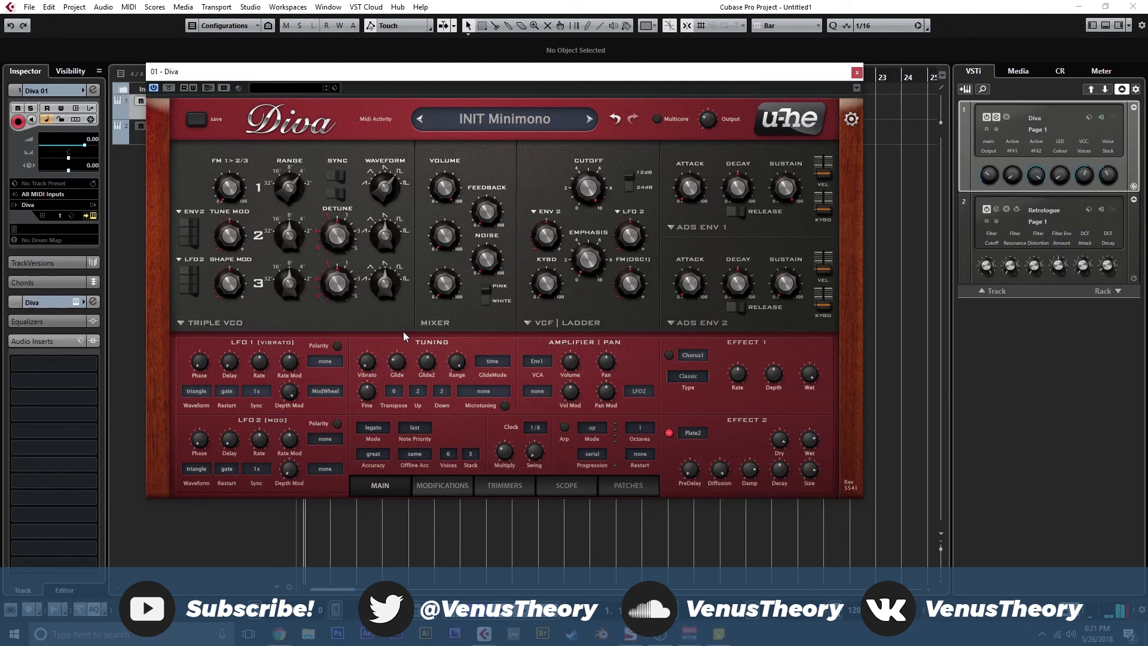
- Insert the Frequency equalizer on the Diva 01 track and set band 1 to Cut 24 at 91 Hz
click(35, 363)
click(32, 456)
click(59, 489)
click(426, 381)
click(434, 417)
drag(391, 414, 392, 401)
- Set equalizer band 8 to Cut 6 at 7.43 kHz and close the Frequency window
click(770, 472)
click(777, 492)
drag(737, 501, 744, 518)
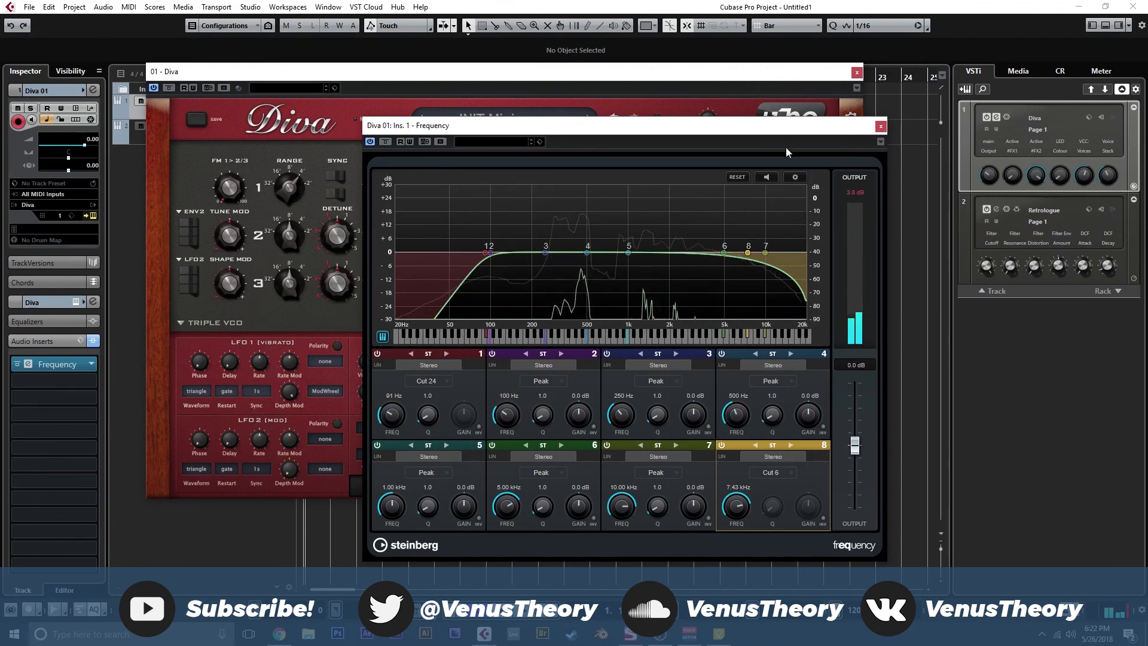
click(880, 127)
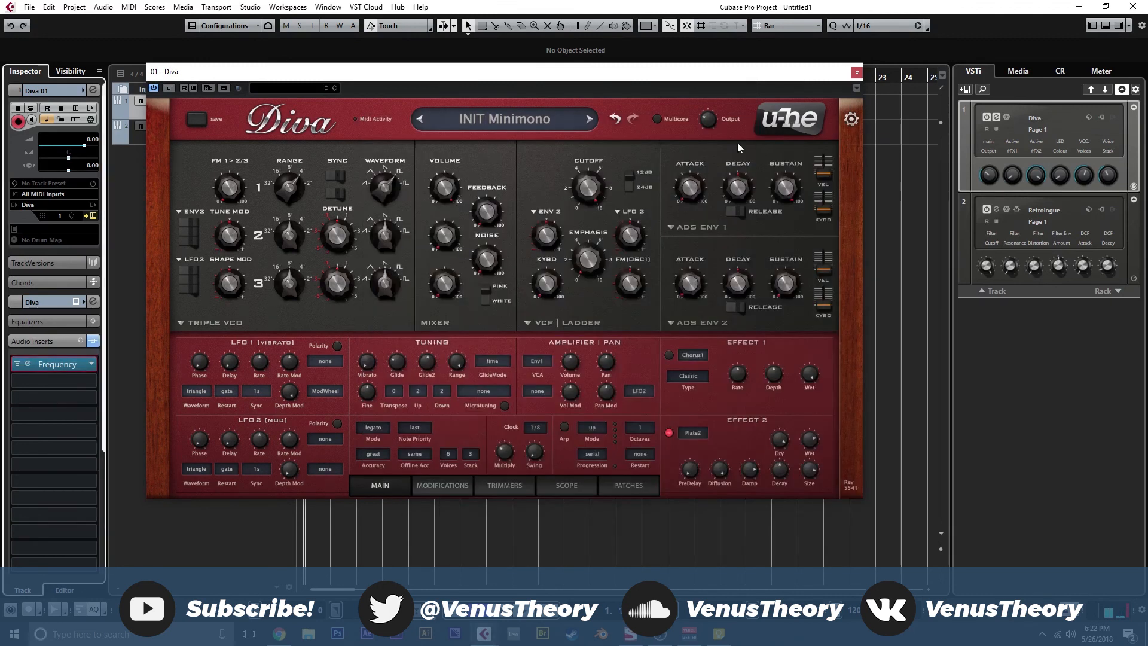
- Lower the ladder filter's cutoff to 125.50 and lengthen envelope 1's attack
click(634, 186)
drag(604, 177, 601, 210)
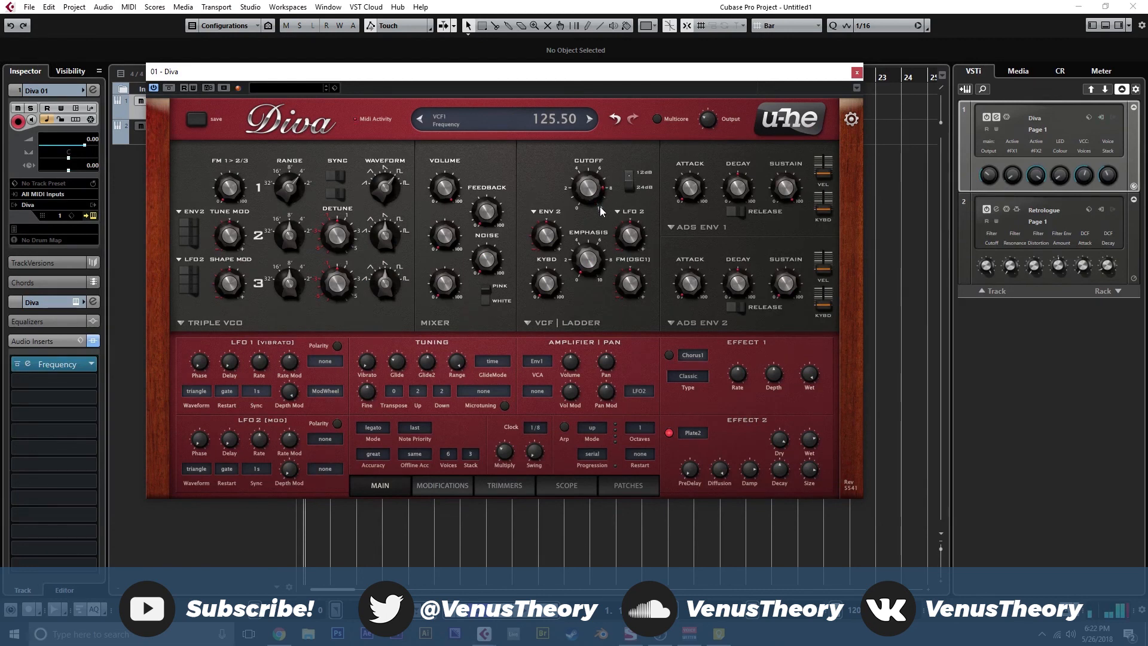
drag(693, 189, 695, 167)
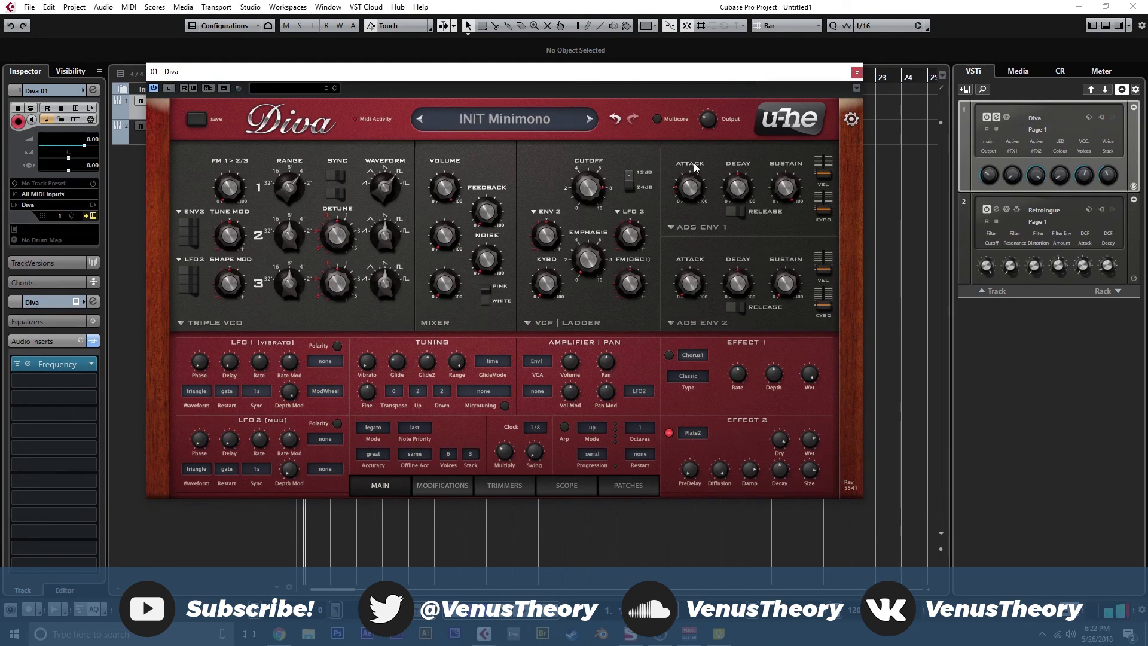
drag(695, 167, 695, 114)
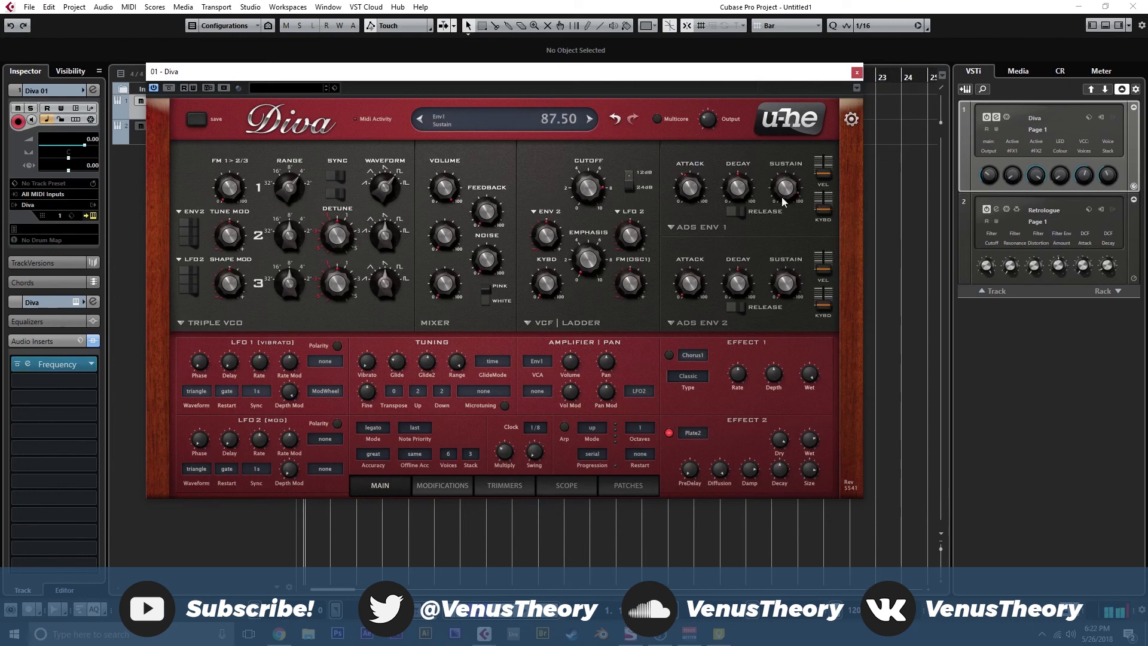
- Switch envelope 1 to the analogue model with sustain at 0 and reshape its attack, decay and release
click(702, 228)
click(711, 250)
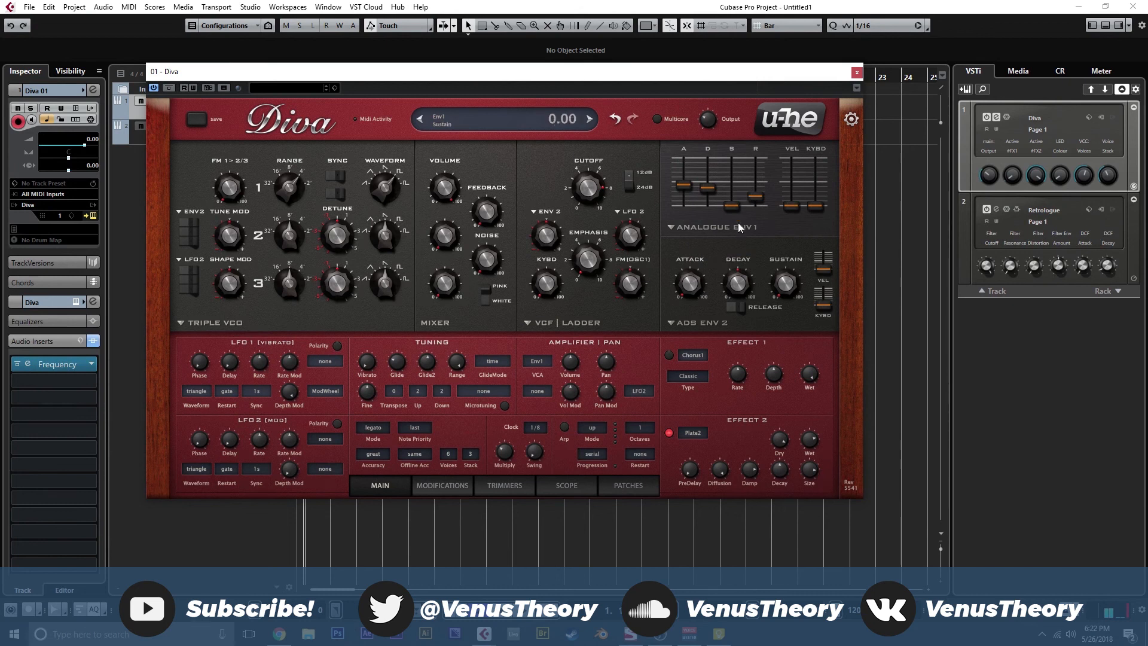
drag(756, 197, 712, 200)
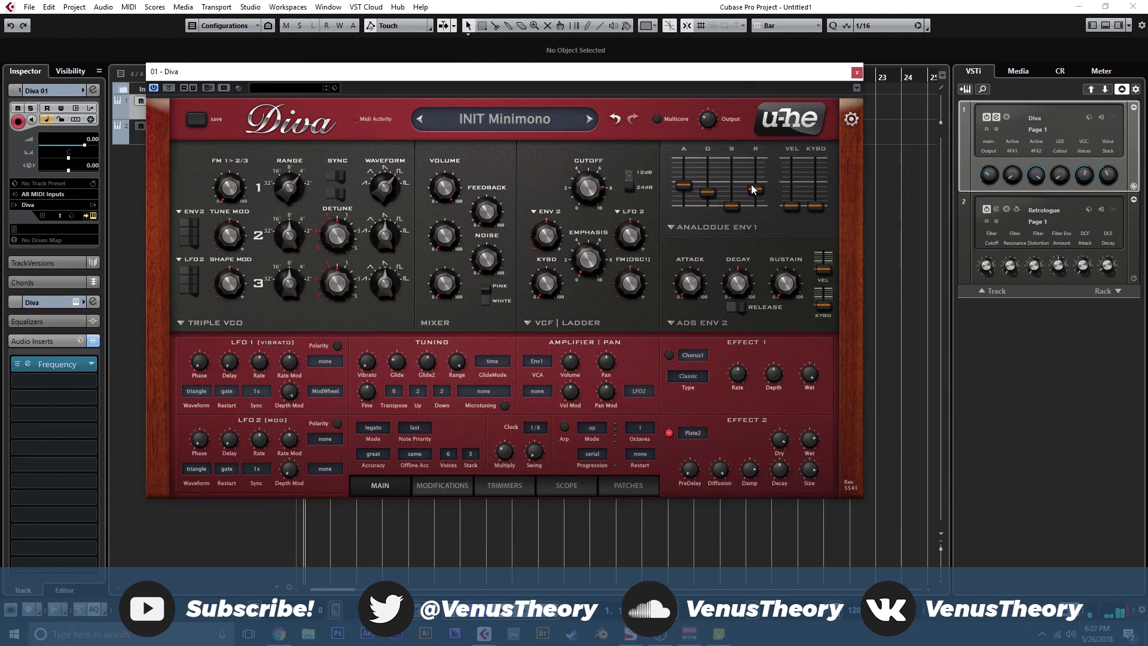
drag(685, 186, 693, 248)
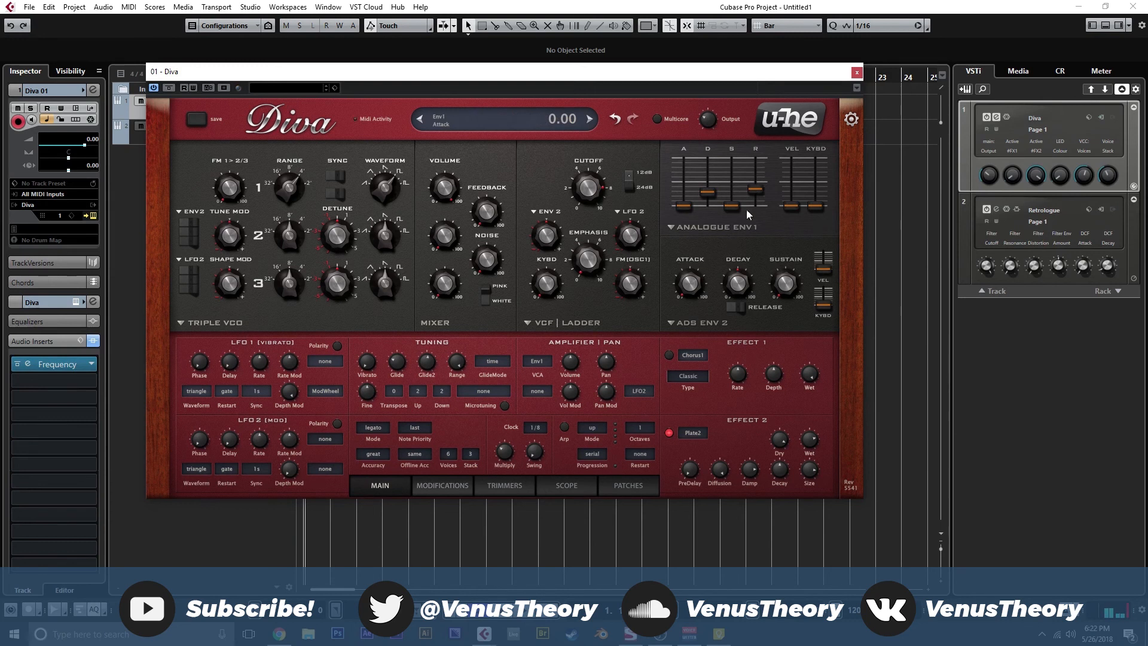
drag(702, 197, 753, 201)
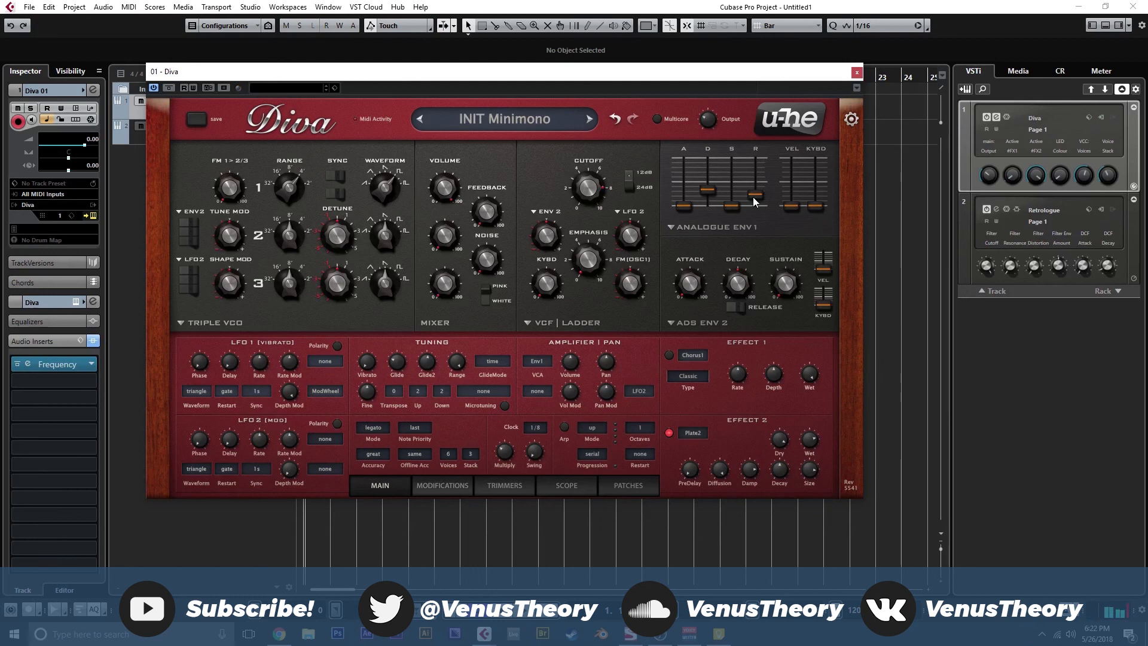
drag(684, 207, 687, 204)
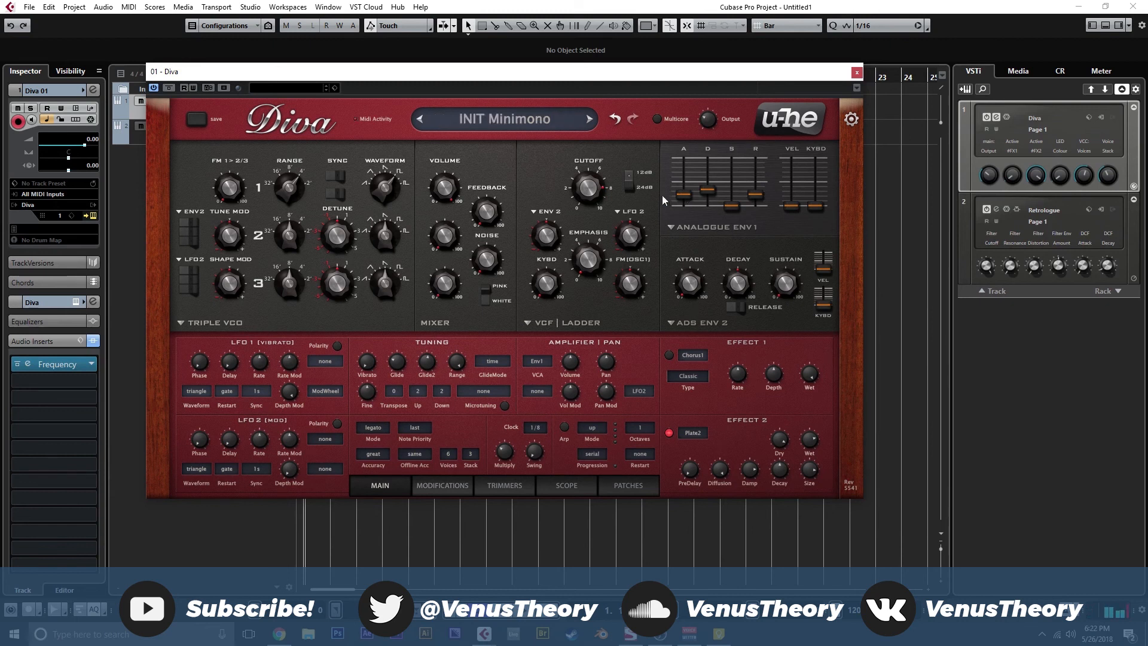
- Lower the filter cutoff with an Env 2 modulation depth of 14, and switch envelope 2 to the analogue model
drag(596, 199, 589, 219)
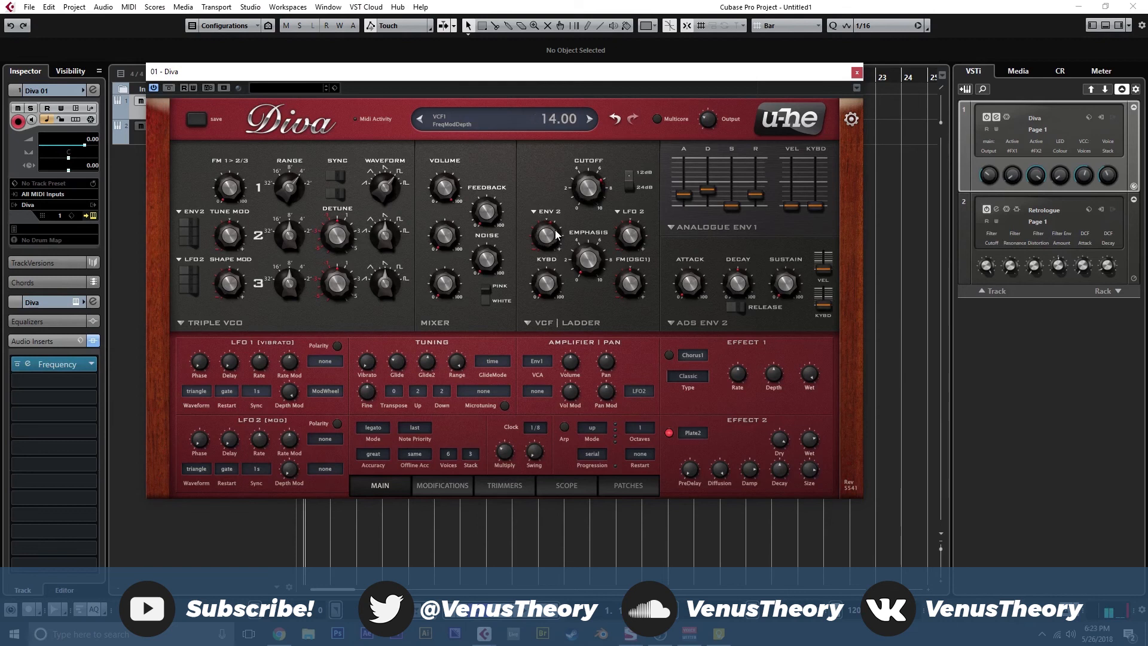
click(704, 323)
click(740, 344)
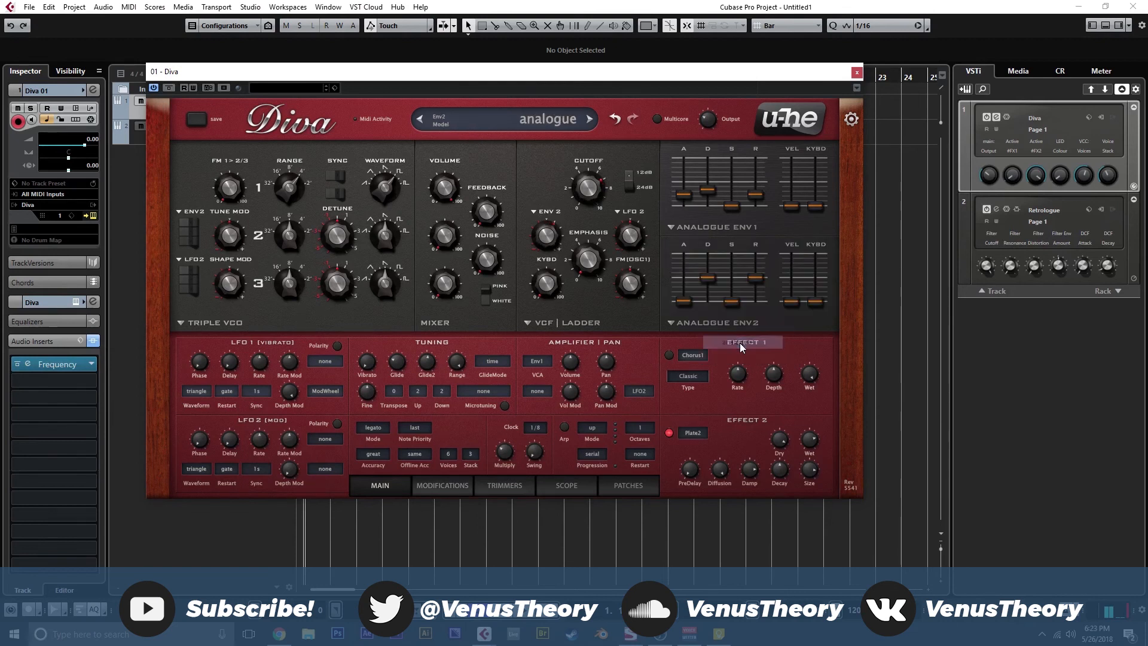
- Raise envelope 2's attack with its decay at minimum, and reduce envelope 1's attack to minimum
mouse_move(706, 288)
mouse_down()
mouse_move(724, 301)
mouse_move(691, 288)
mouse_up()
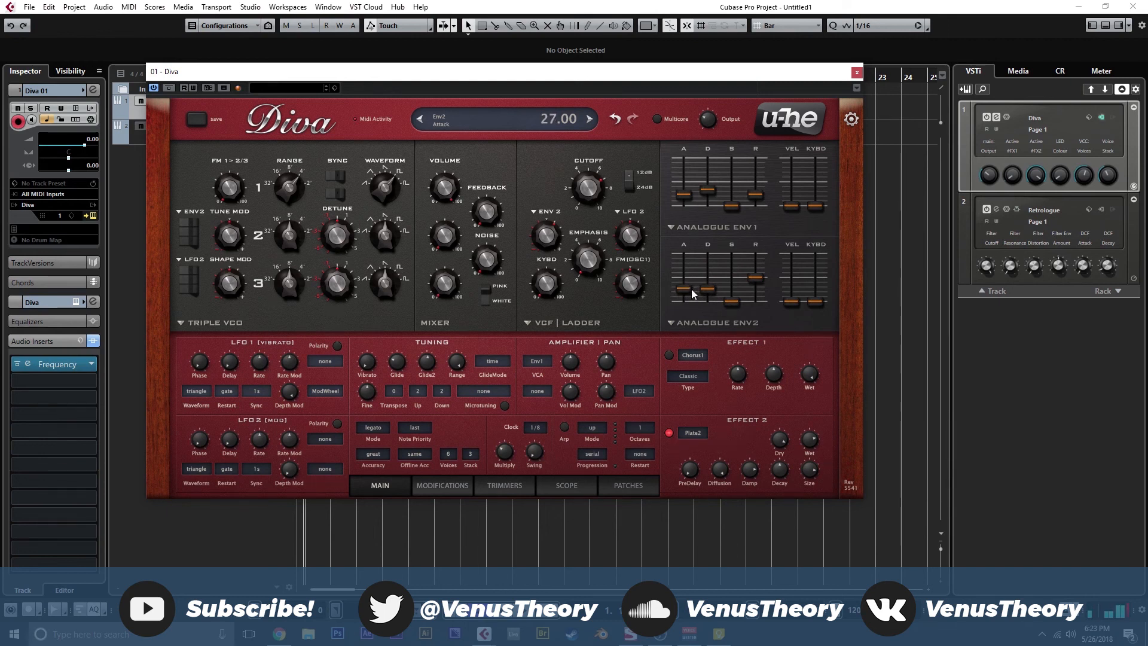
drag(708, 290, 684, 285)
drag(683, 200, 685, 224)
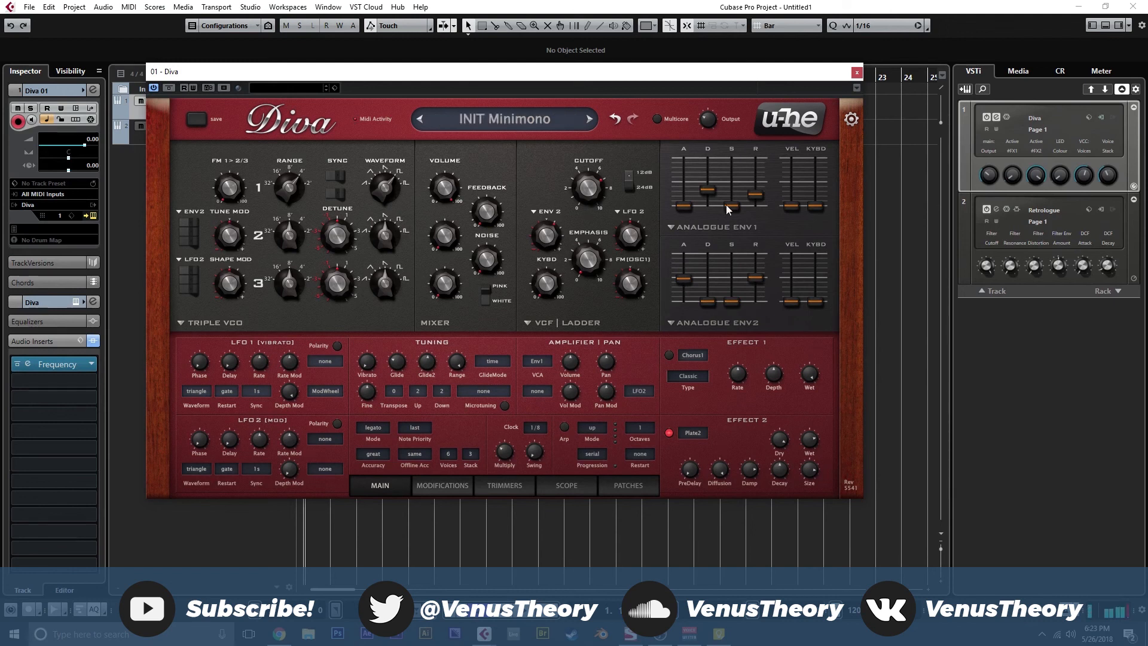
- Set envelope 2's decay to 55.00 and rework the attack times of both envelopes
drag(707, 301, 707, 271)
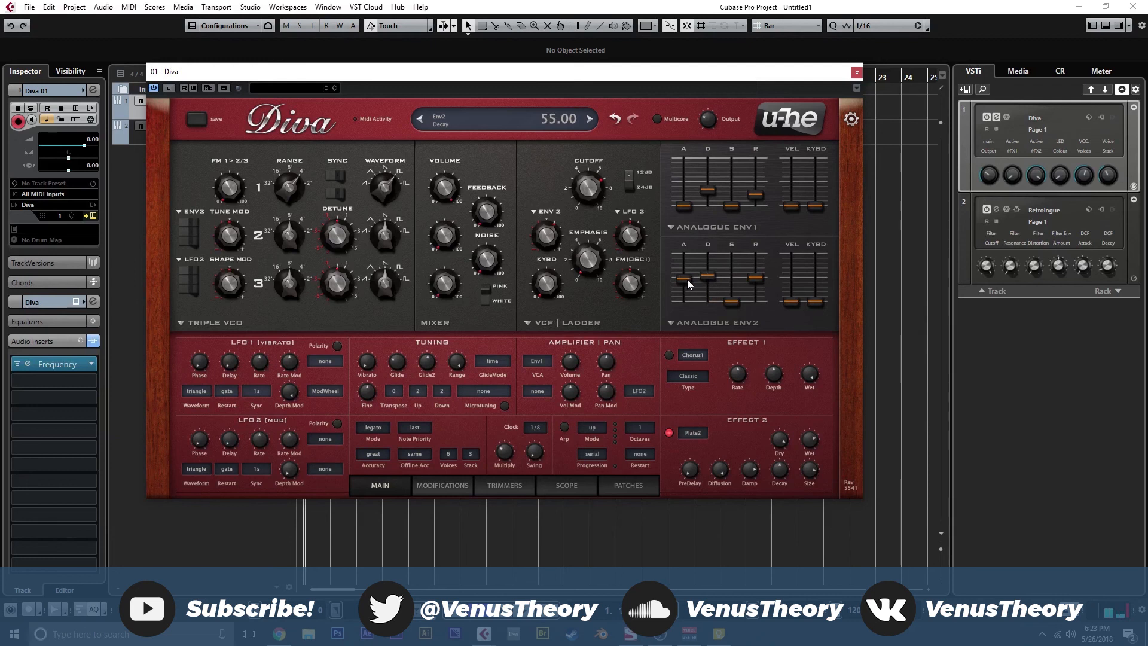
drag(687, 280, 685, 370)
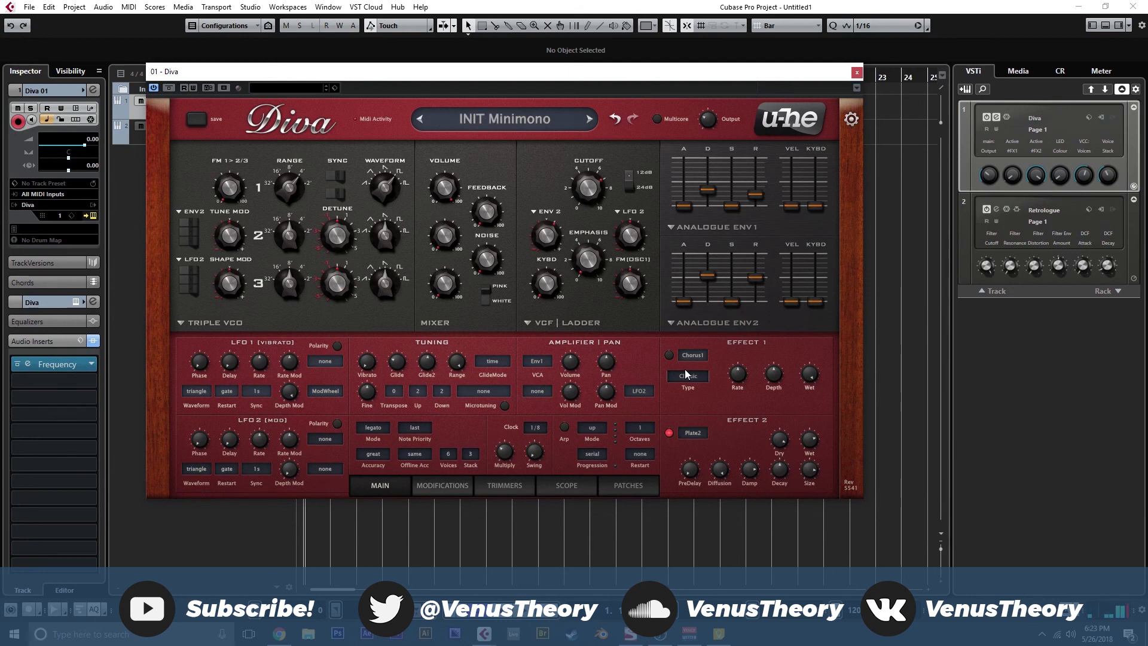
drag(687, 208, 687, 191)
drag(686, 298, 687, 274)
drag(686, 193, 687, 190)
- Reload the INIT Minimono template patch and return to the main synth page
click(630, 481)
click(239, 420)
click(239, 426)
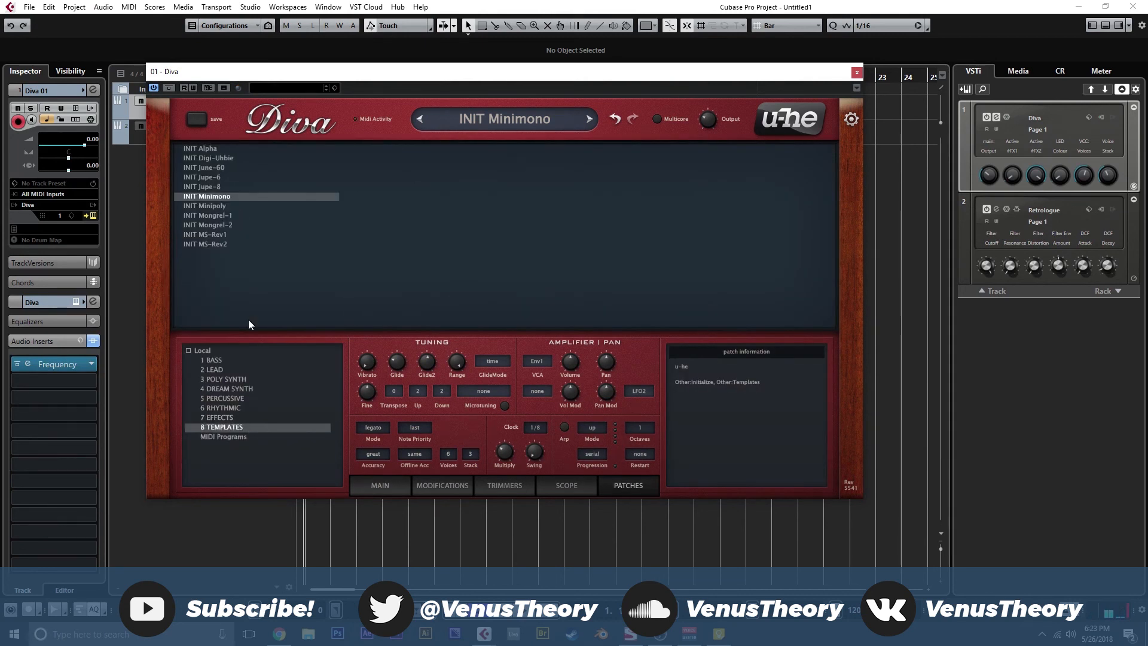
click(229, 206)
click(227, 196)
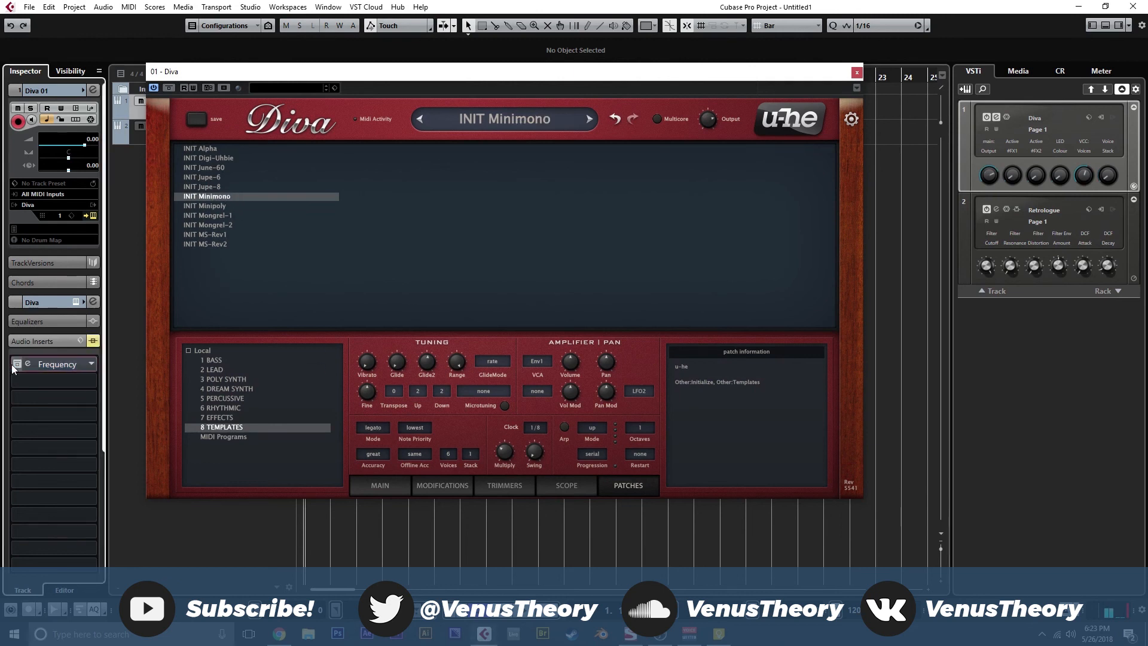
click(373, 481)
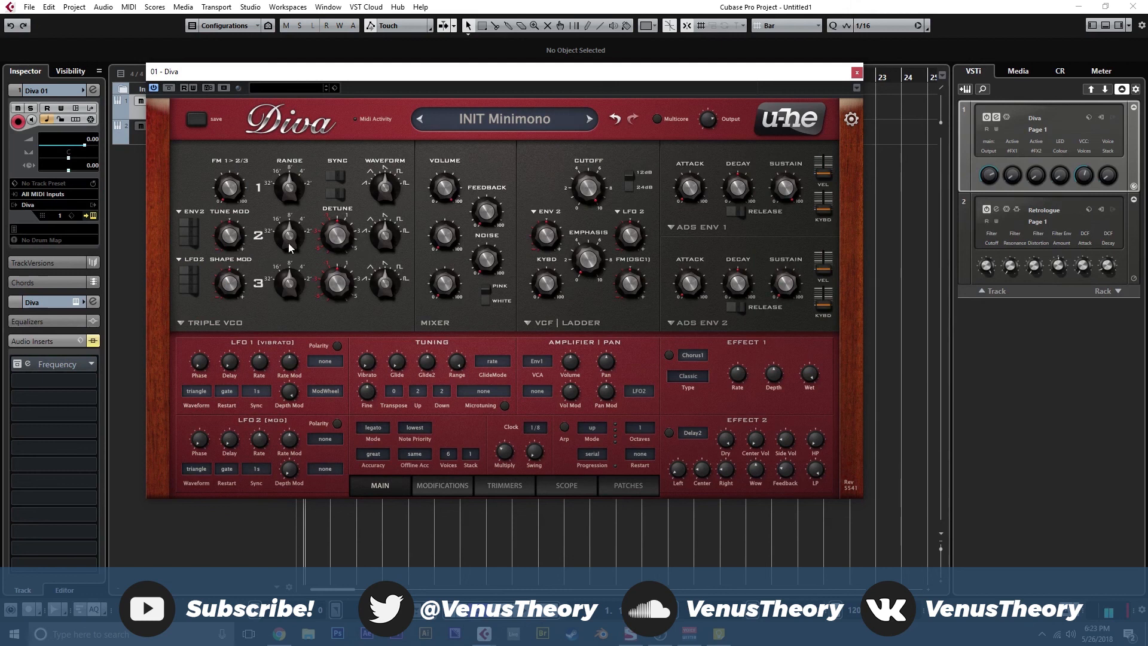
- Detune oscillator 2 with oscillator 1 tuned to 12.00, and adjust the ladder filter's cutoff
drag(348, 235, 347, 221)
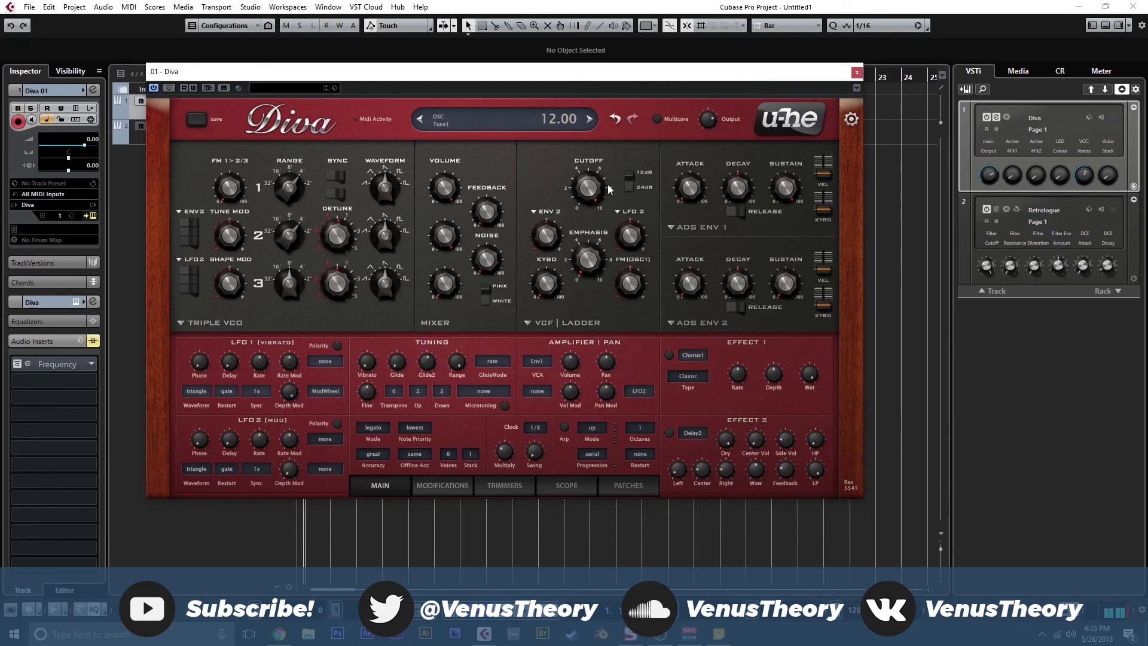
drag(595, 199, 547, 227)
- Switch envelope 2 to the analogue model with attack and release at minimum and a shorter decay
click(701, 323)
click(711, 345)
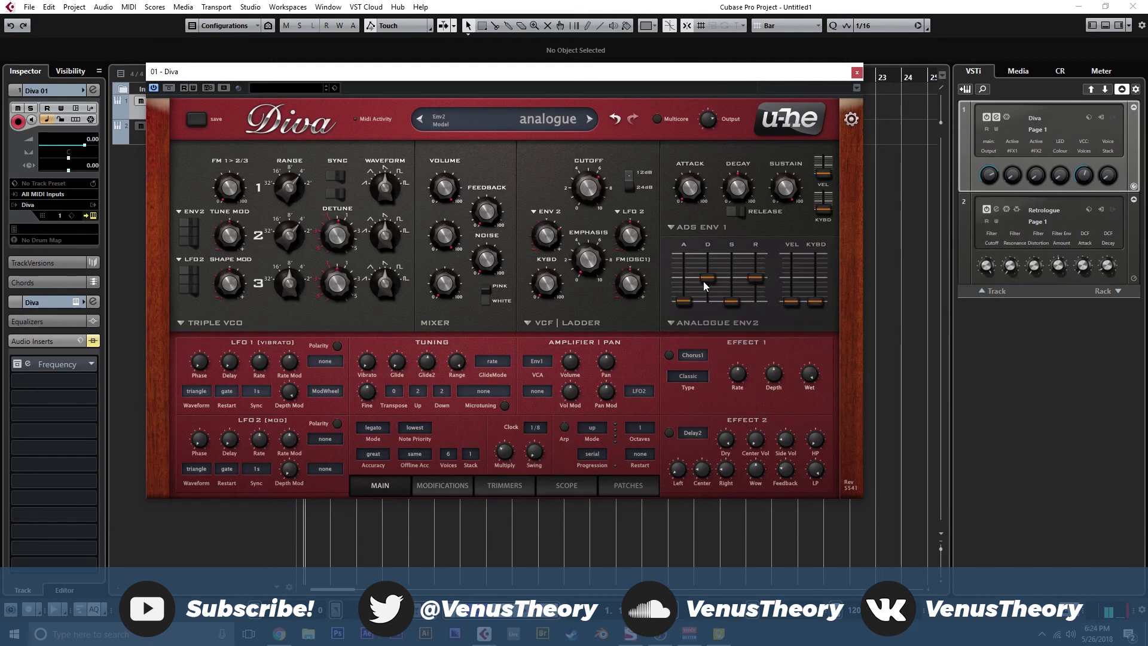
drag(758, 279, 761, 320)
drag(704, 284, 688, 300)
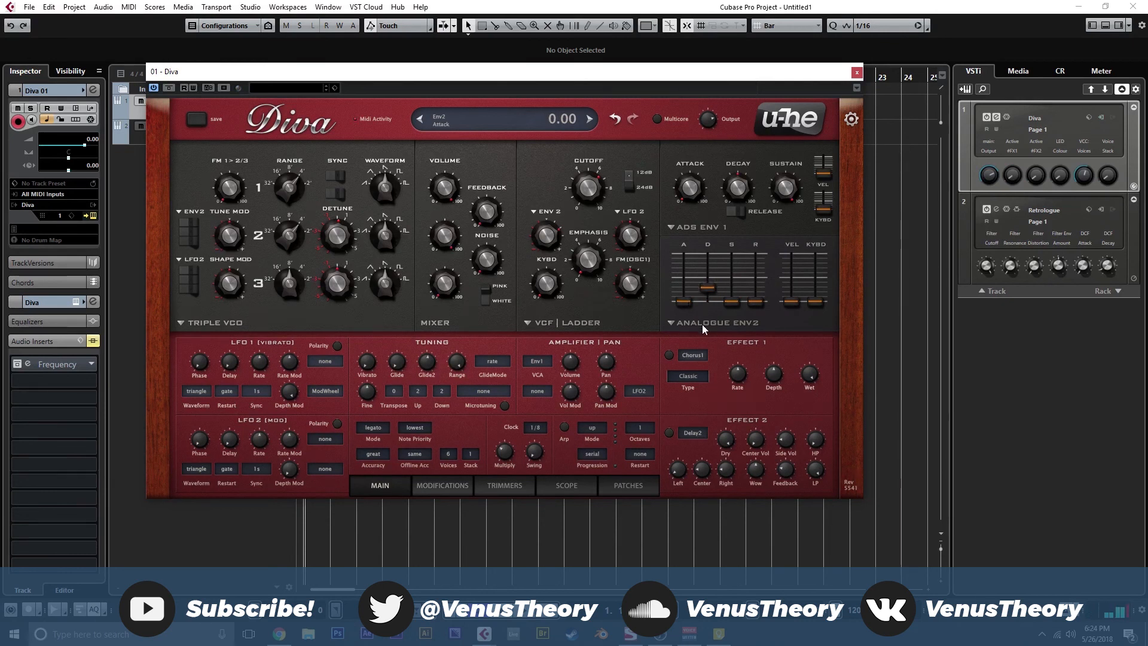
- Enable Chorus1 as effect 1 and Plate2 as effect 2
click(669, 355)
click(669, 432)
click(692, 433)
click(715, 465)
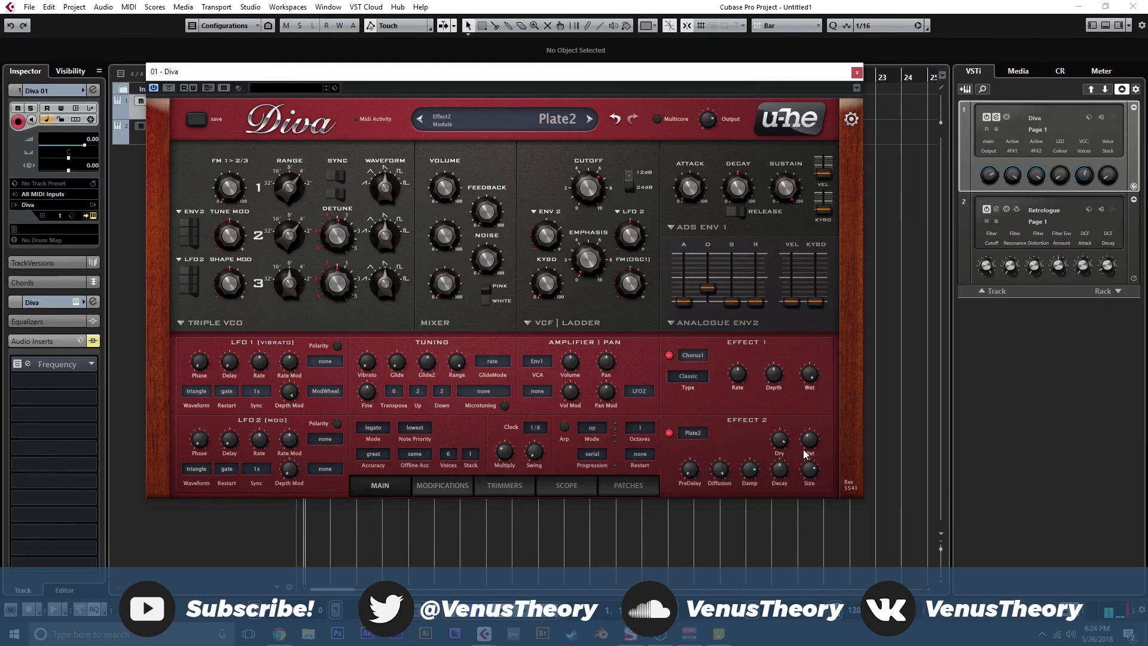
drag(807, 400, 806, 399)
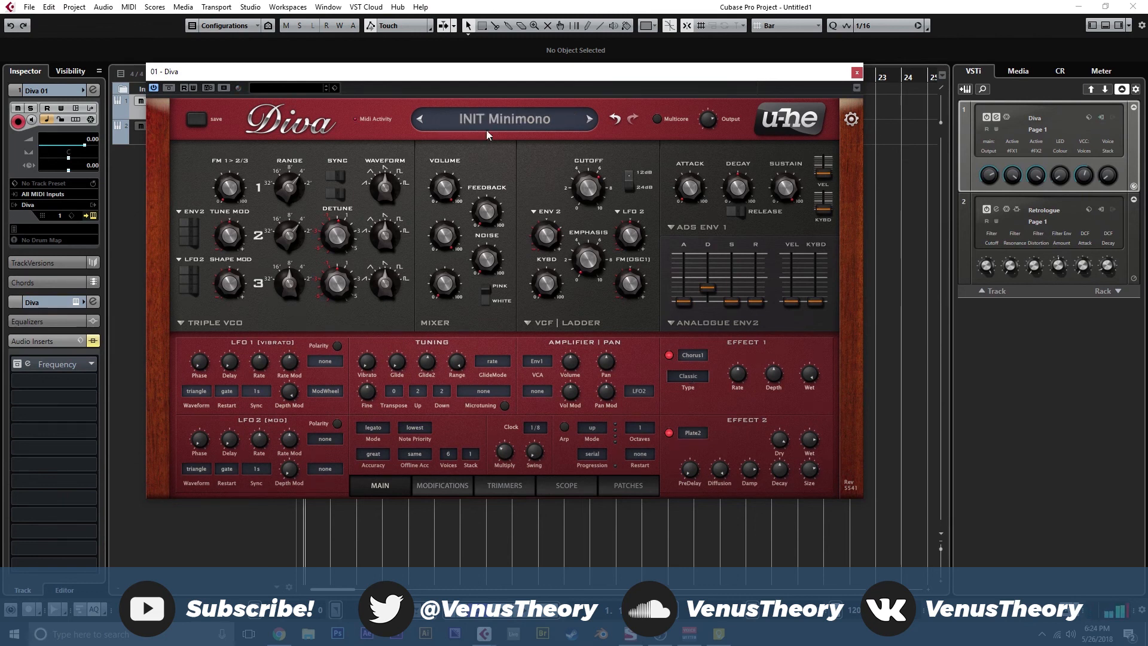
- Activate the Frequency insert with band 1's low cut at 183 Hz and band 5 at 266 Hz, Q 3.0 and -5.8 dB
click(28, 366)
click(29, 364)
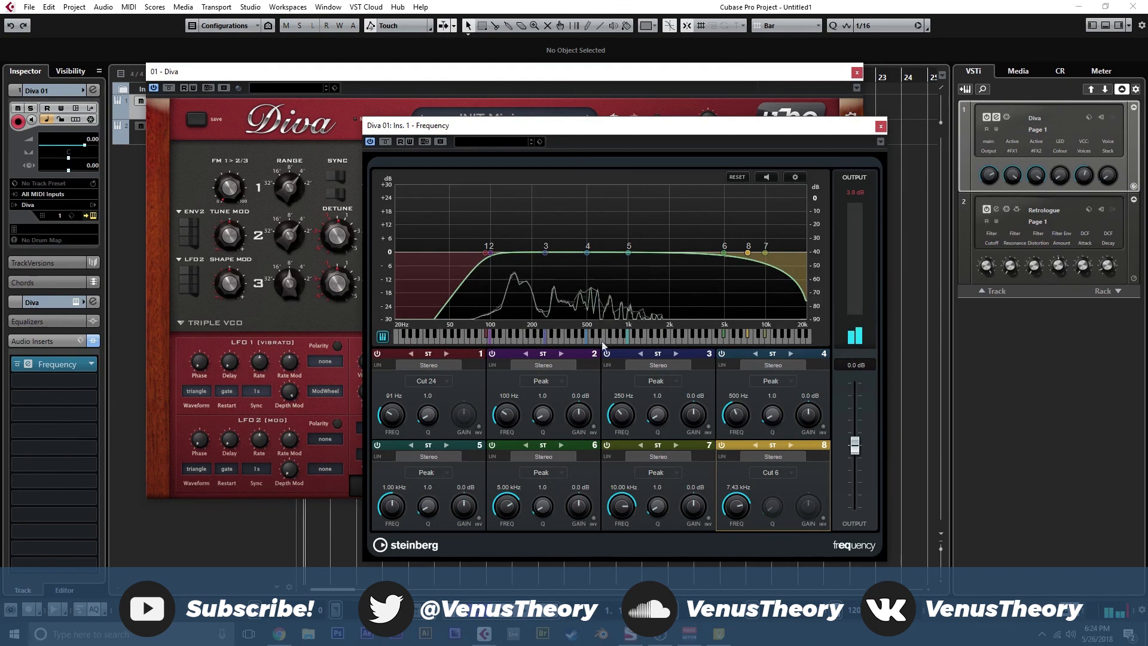
drag(627, 252, 590, 273)
scroll(590, 273, up, 3)
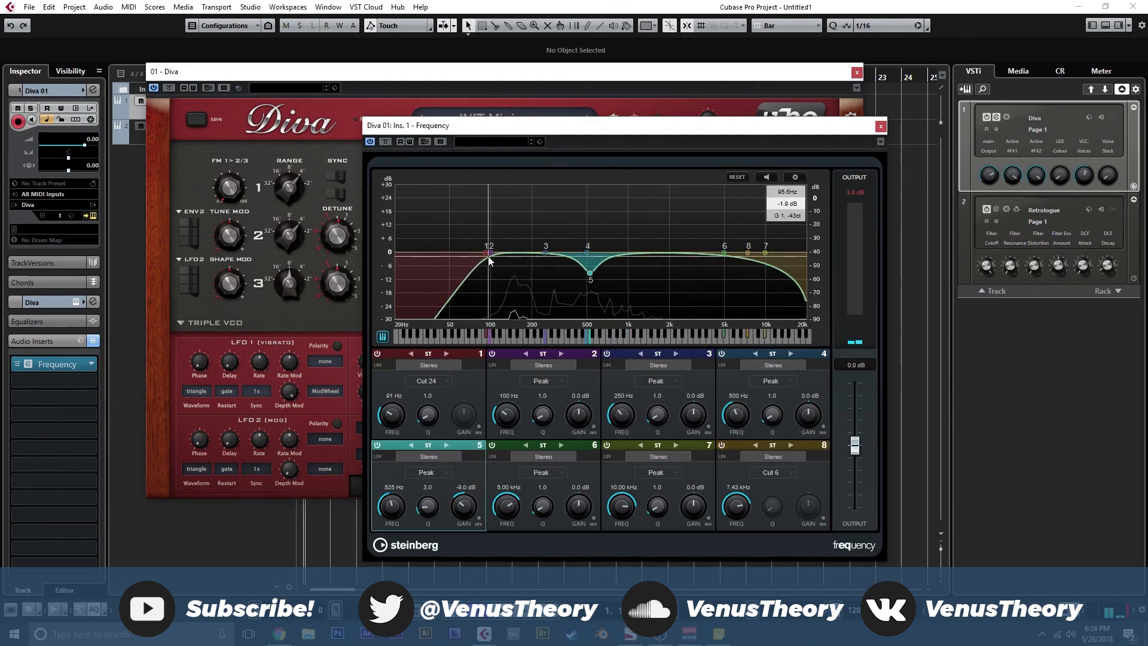
drag(486, 253, 526, 256)
drag(591, 273, 550, 270)
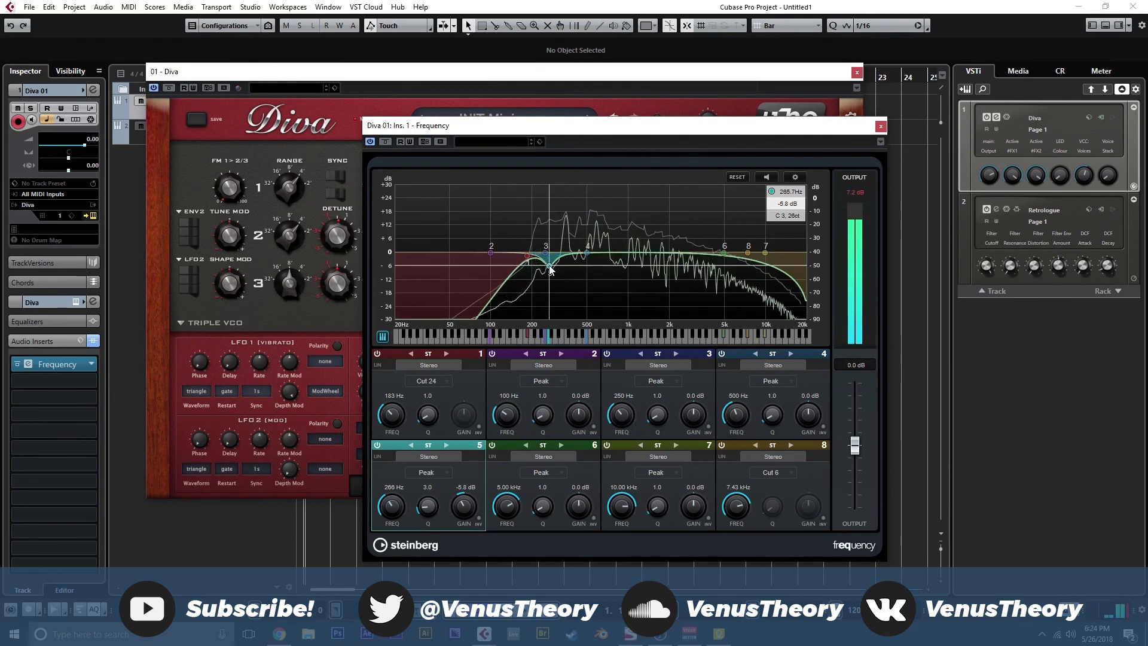
drag(727, 127, 705, 140)
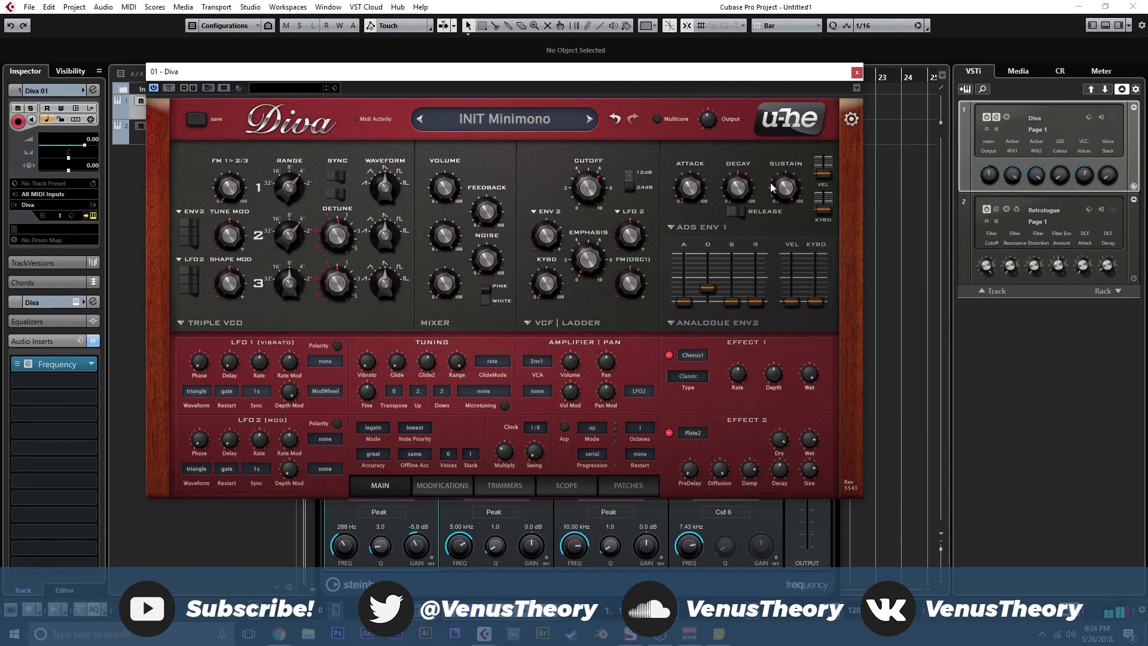
- Set envelope 1's sustain to 0 and toggle its release switch, and change the voice mode to mono
drag(783, 189, 783, 341)
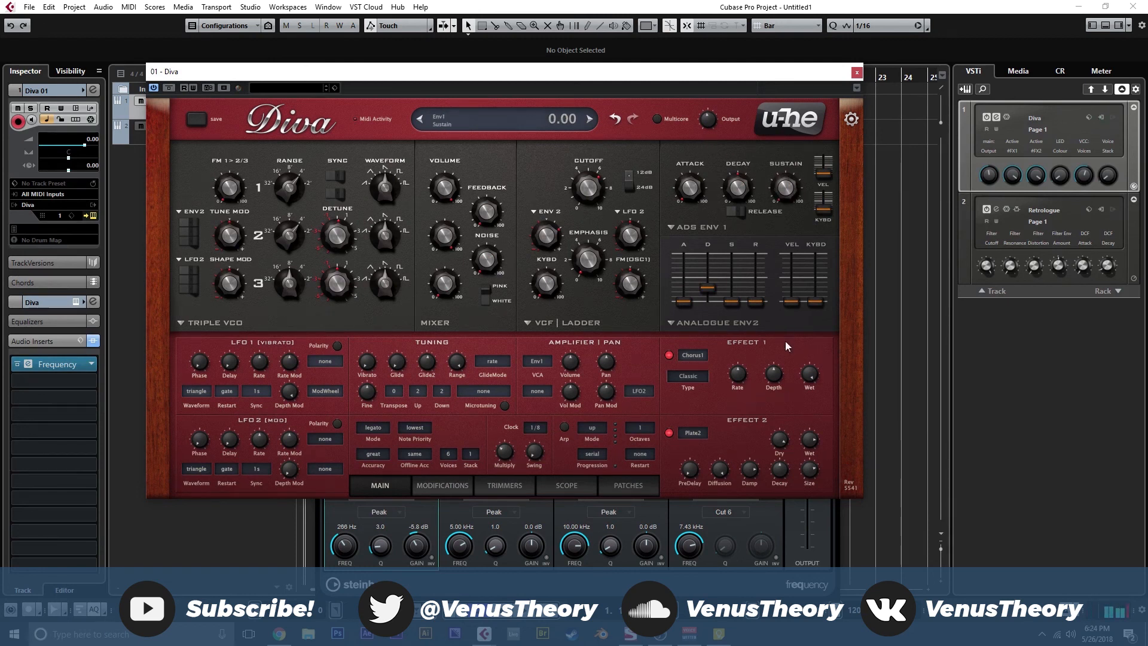
click(742, 213)
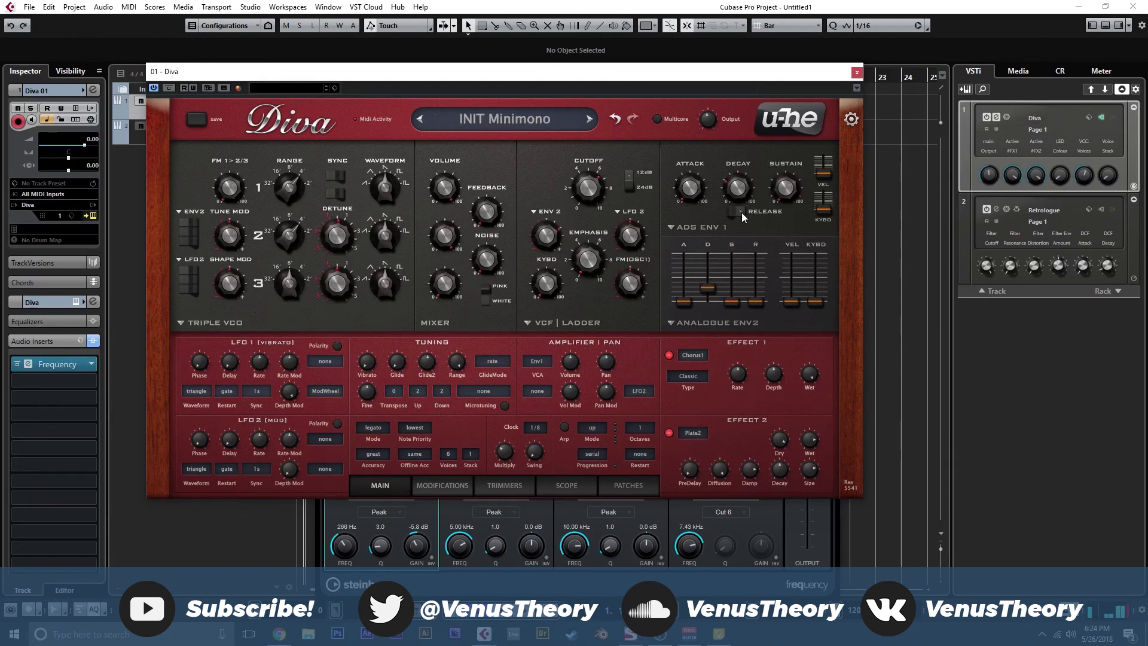
click(373, 427)
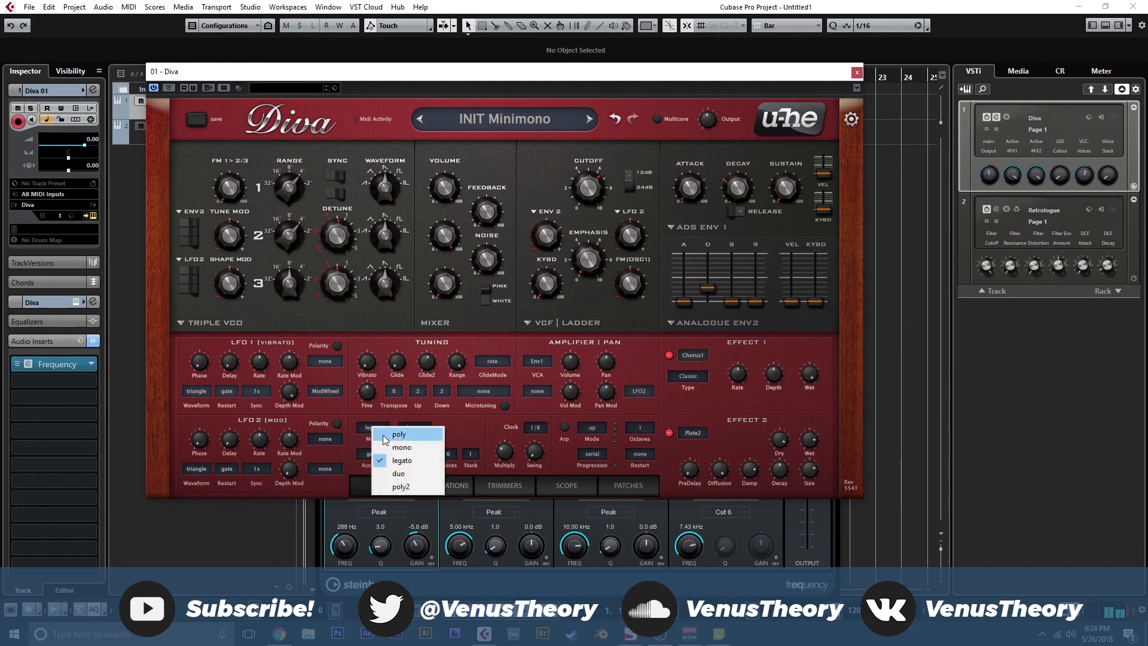
click(403, 451)
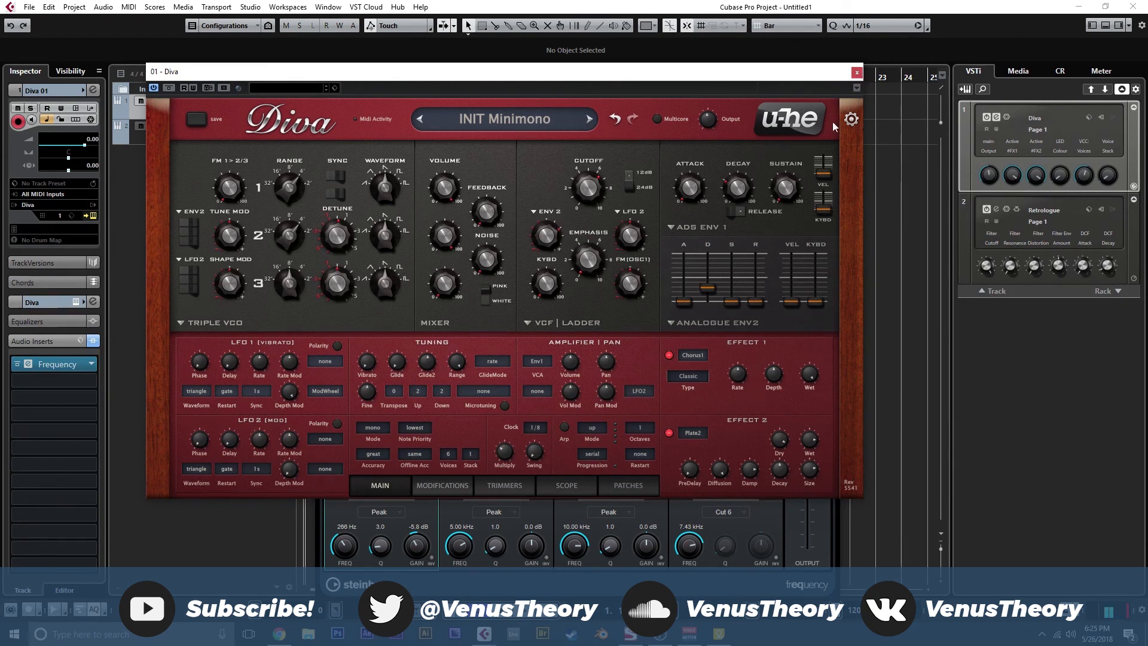
- Close the Diva and Frequency editors and open the Retrologue 01 track's instrument
click(857, 72)
click(835, 166)
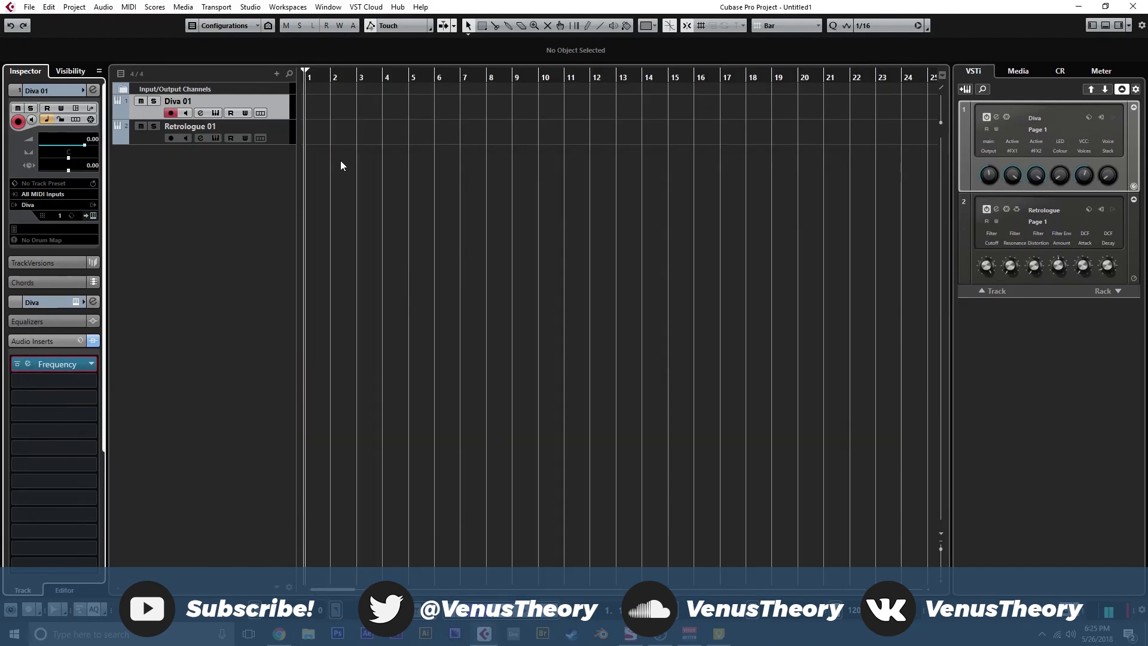
click(272, 134)
click(216, 139)
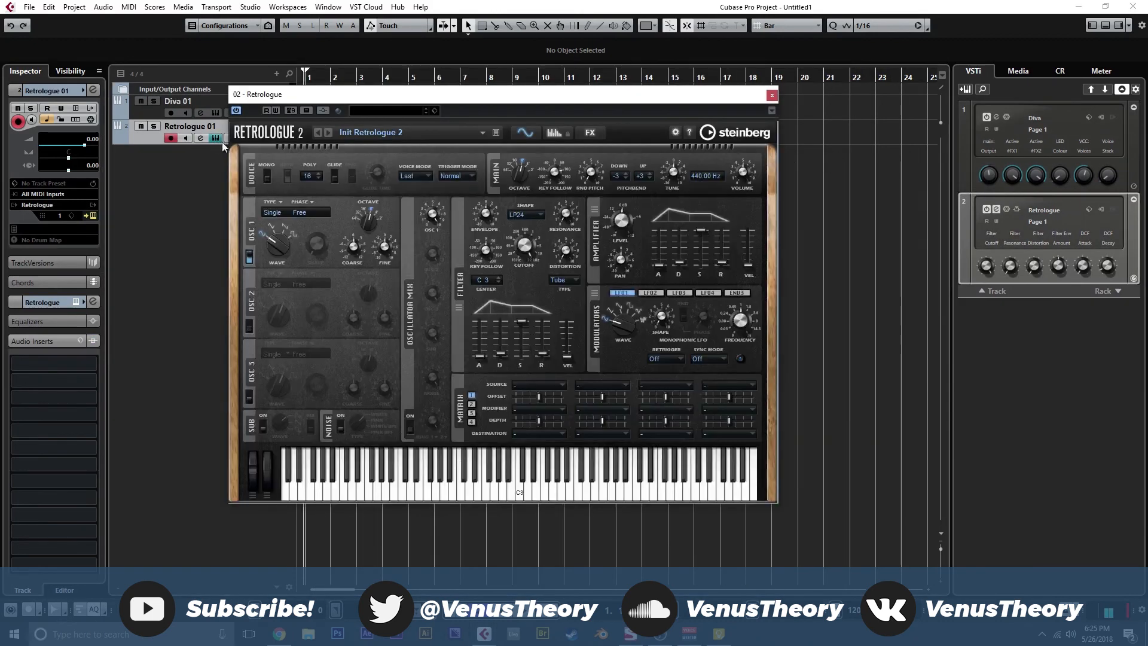
drag(416, 95, 481, 99)
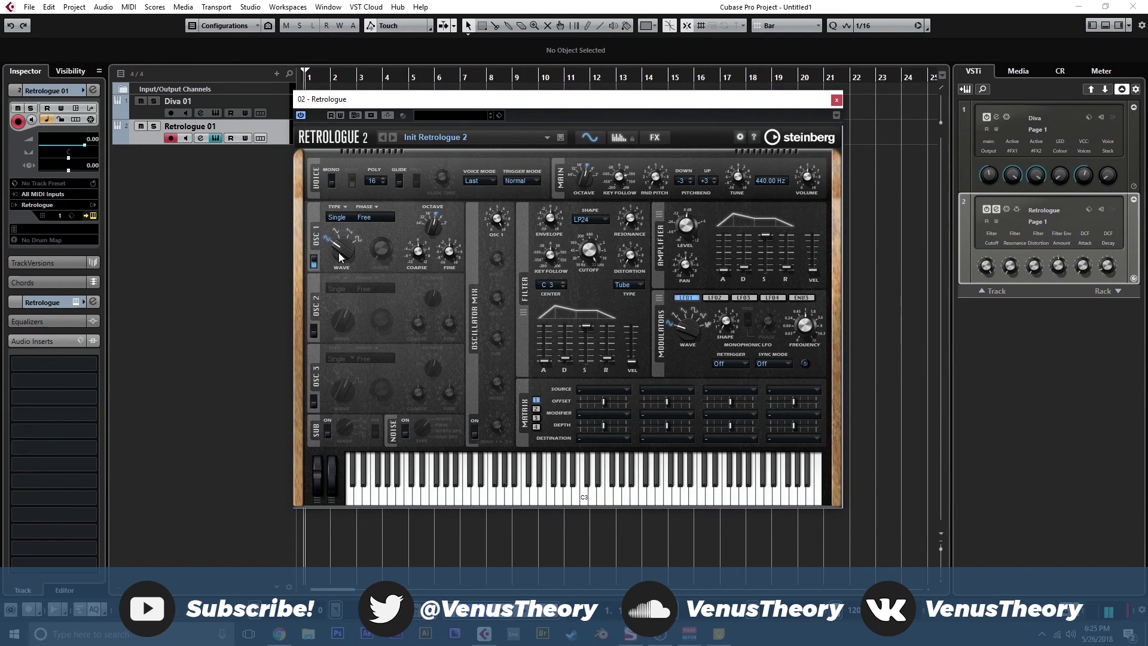
- Enable oscillator 2 and set both oscillators 1 and 2 to the Multi type
click(315, 330)
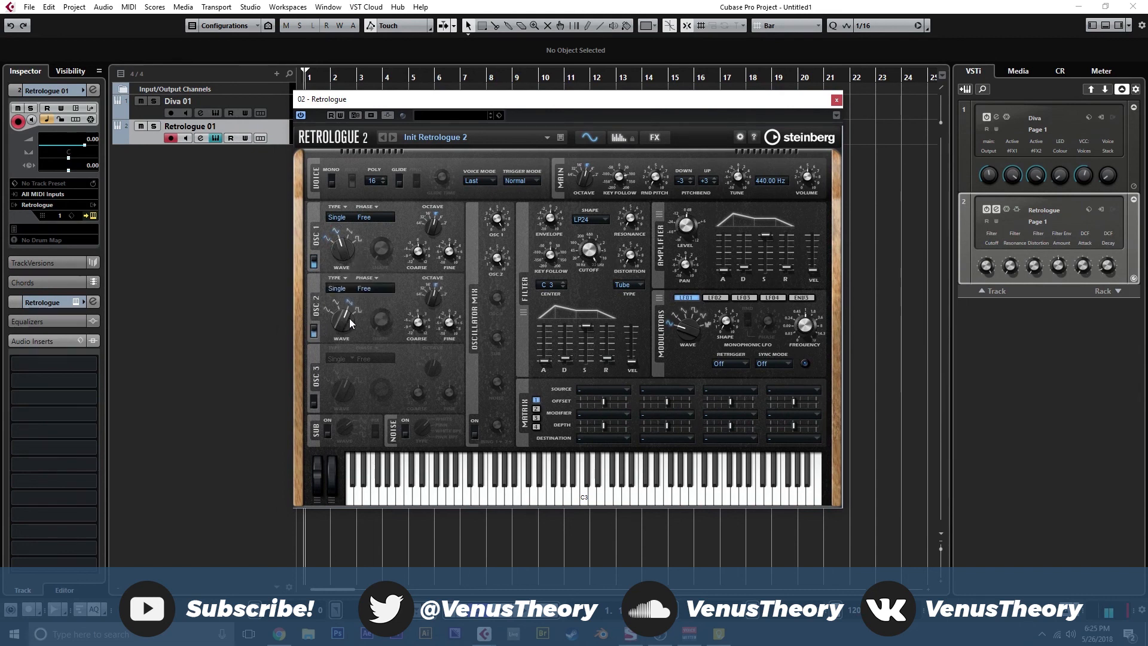
scroll(351, 323, up, 1)
click(362, 217)
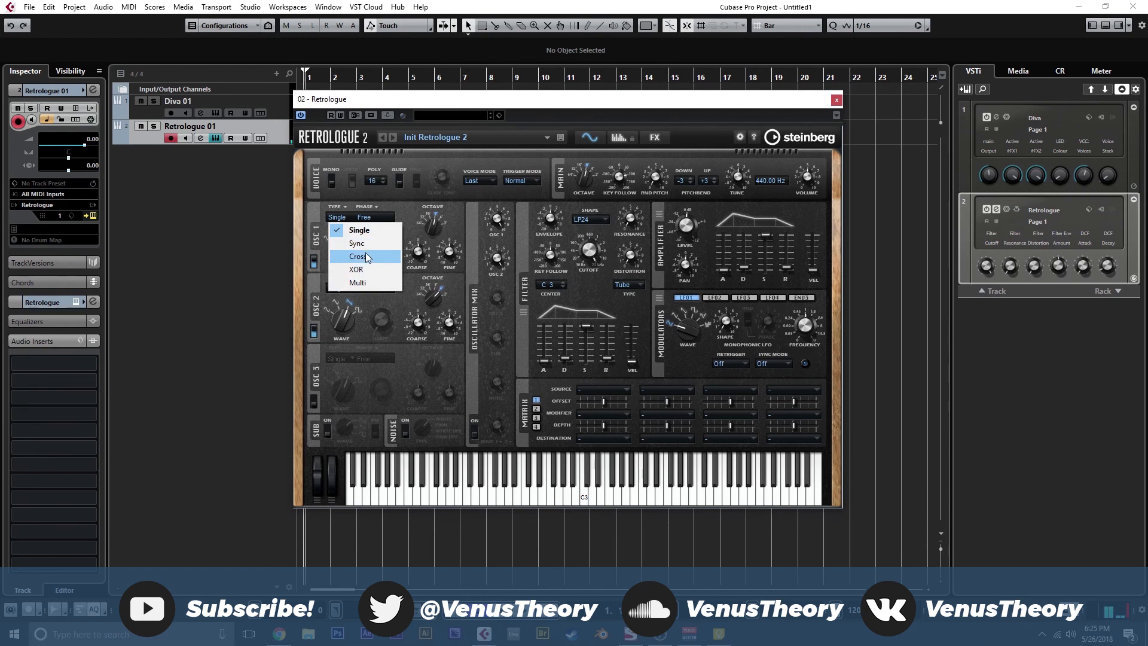
click(370, 283)
click(341, 289)
click(363, 354)
- Set the multi voice number to 2.6 on oscillator 2 and 2.3 on oscillator 1, and adjust their detune
drag(386, 288, 390, 260)
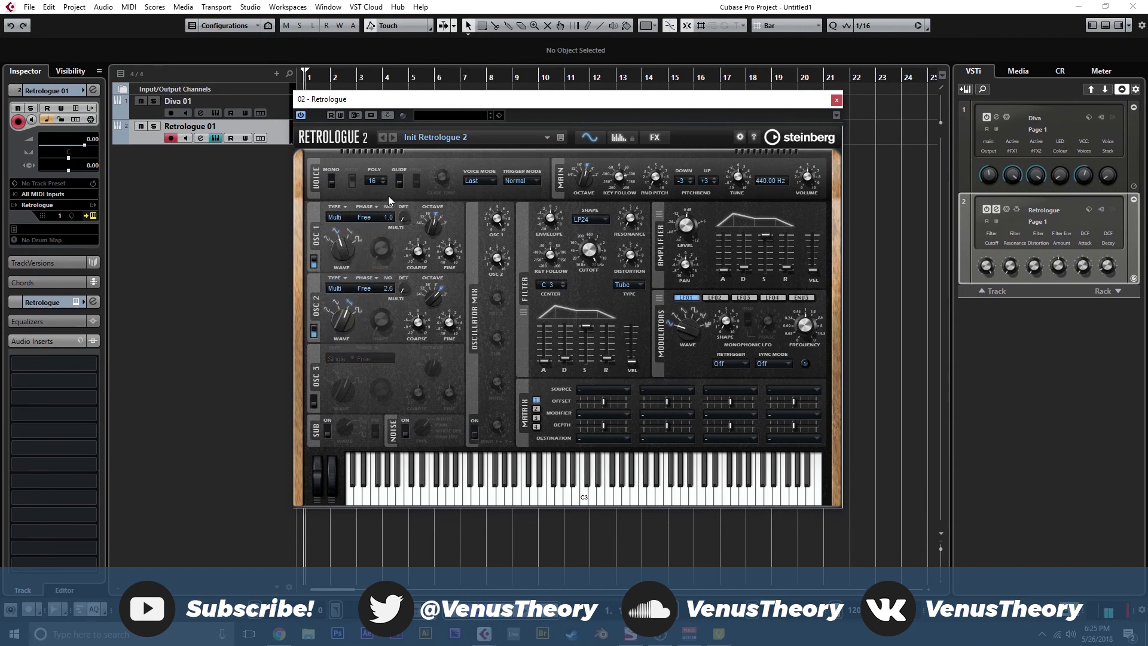
drag(392, 214, 391, 191)
drag(404, 272, 405, 216)
- Set the filter shape to LP12 with adjusted distortion and cutoff, and enable the white noise source
mouse_move(632, 257)
mouse_down()
mouse_move(637, 206)
mouse_move(632, 261)
mouse_up()
click(592, 219)
click(607, 259)
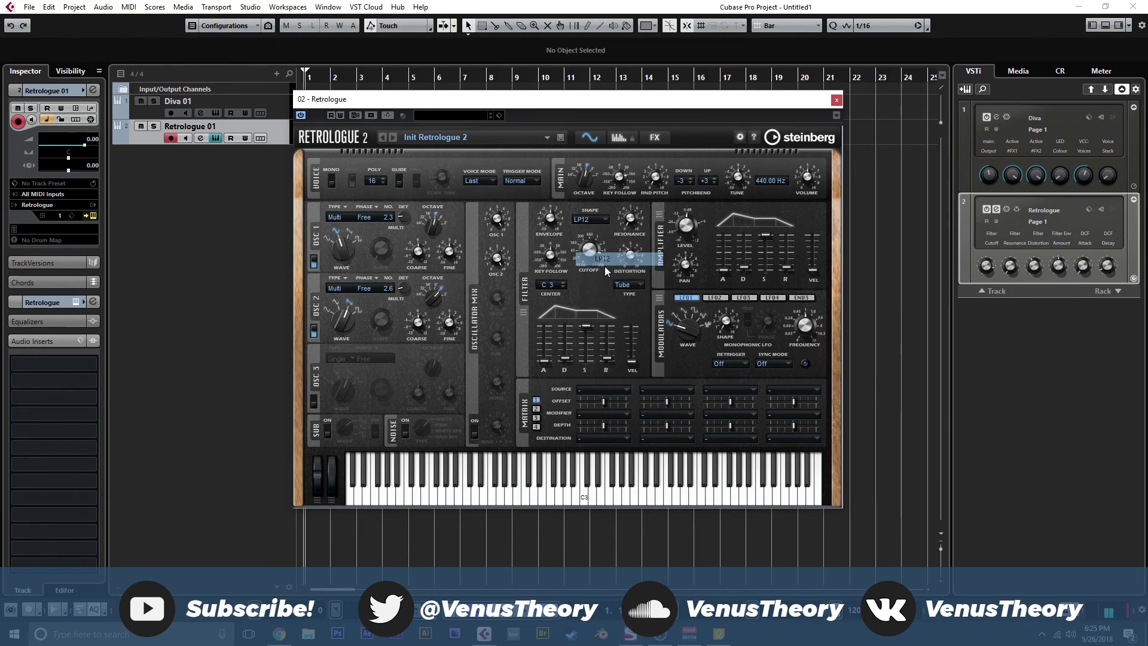
drag(593, 256, 593, 253)
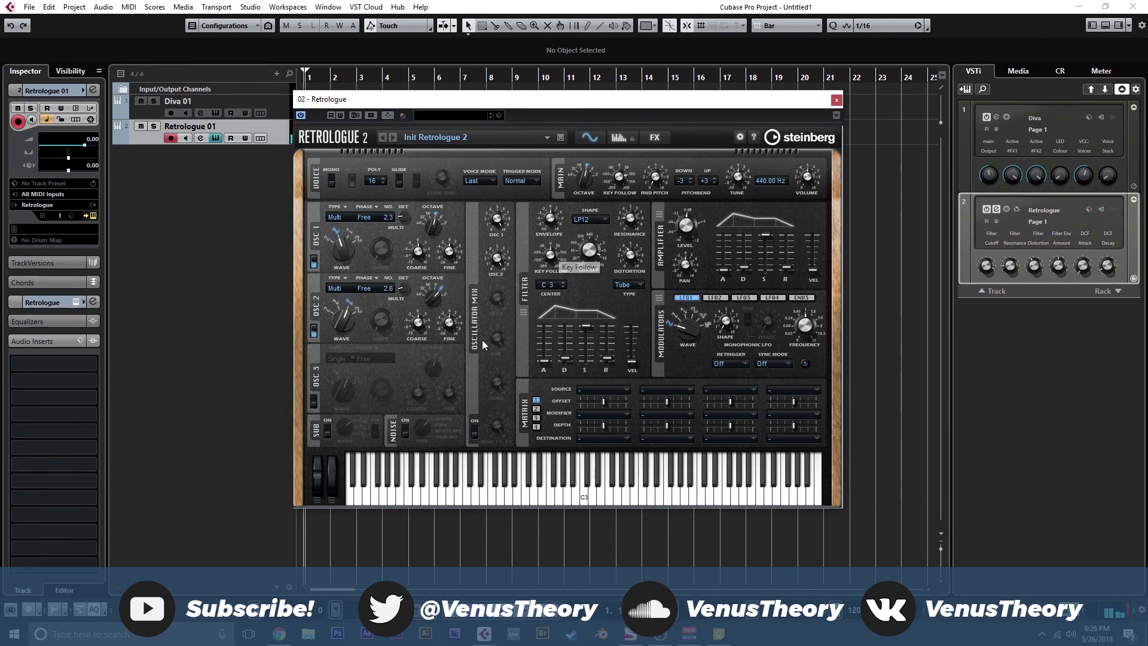
click(406, 432)
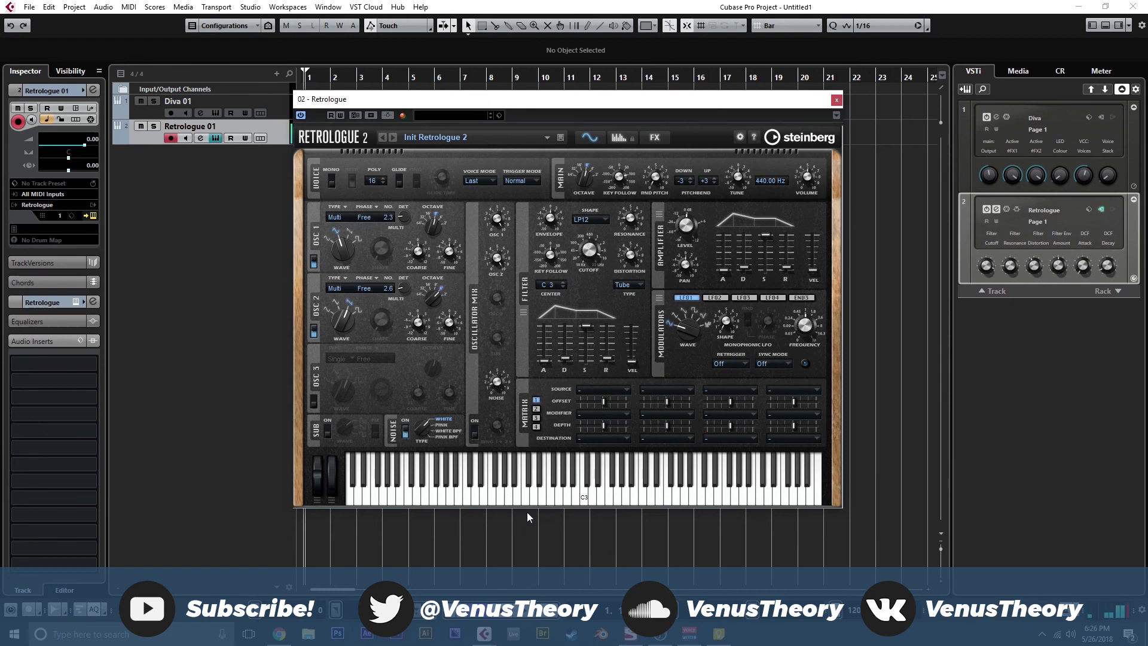
- Route LFO 1 to Osc 1 Pitch in the first modulation matrix slot
click(609, 388)
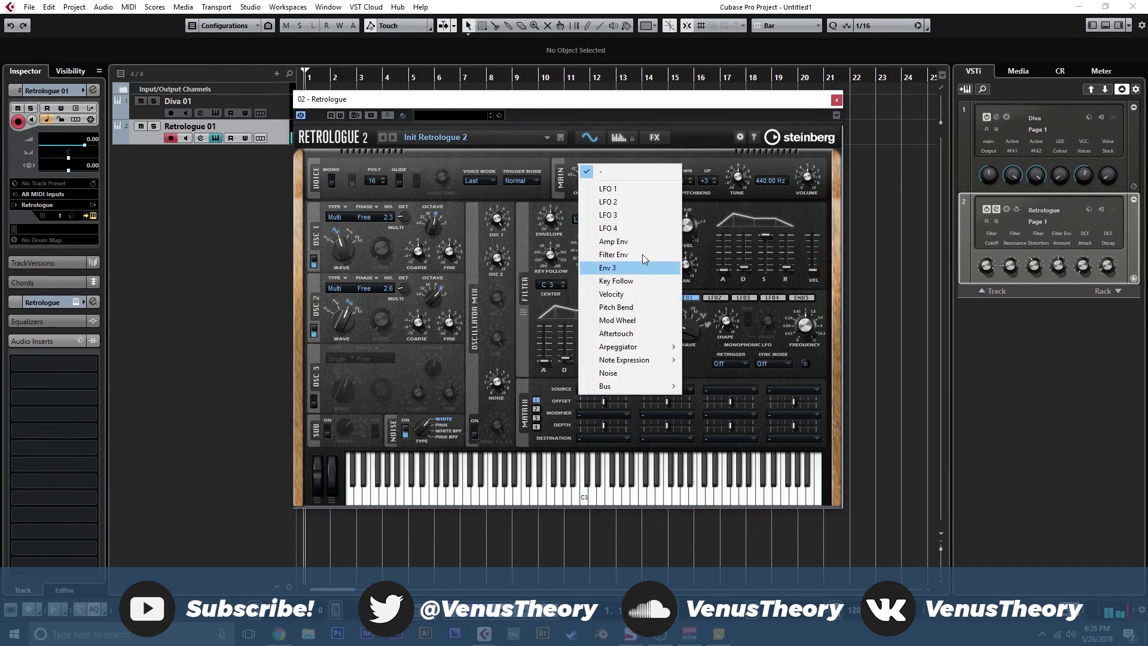
click(640, 189)
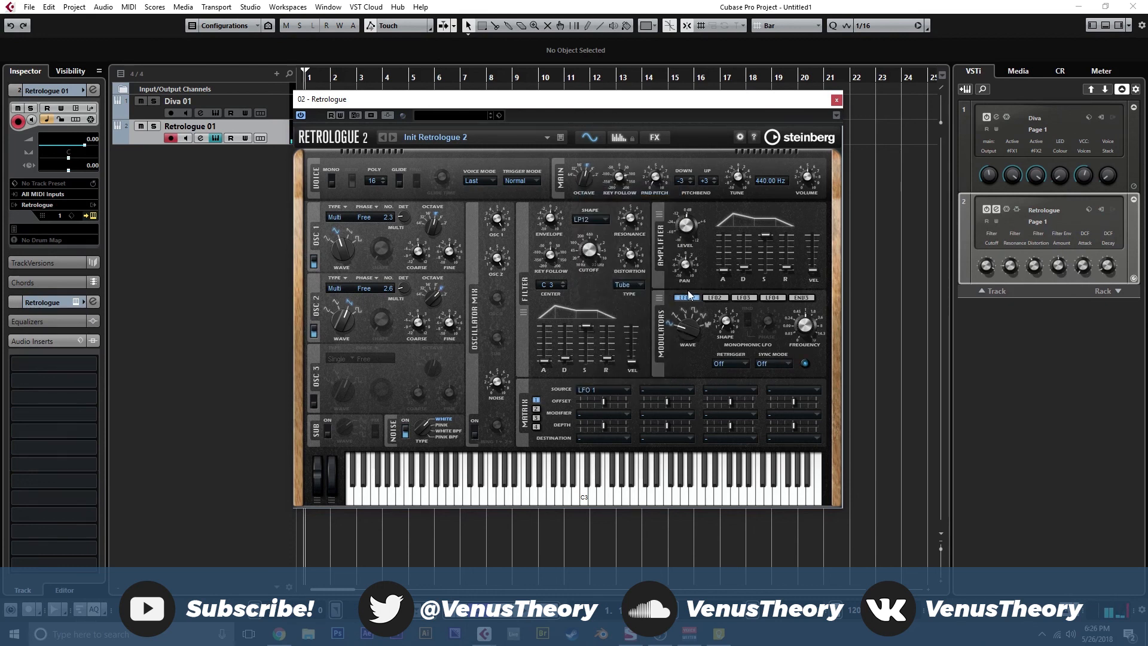
click(598, 435)
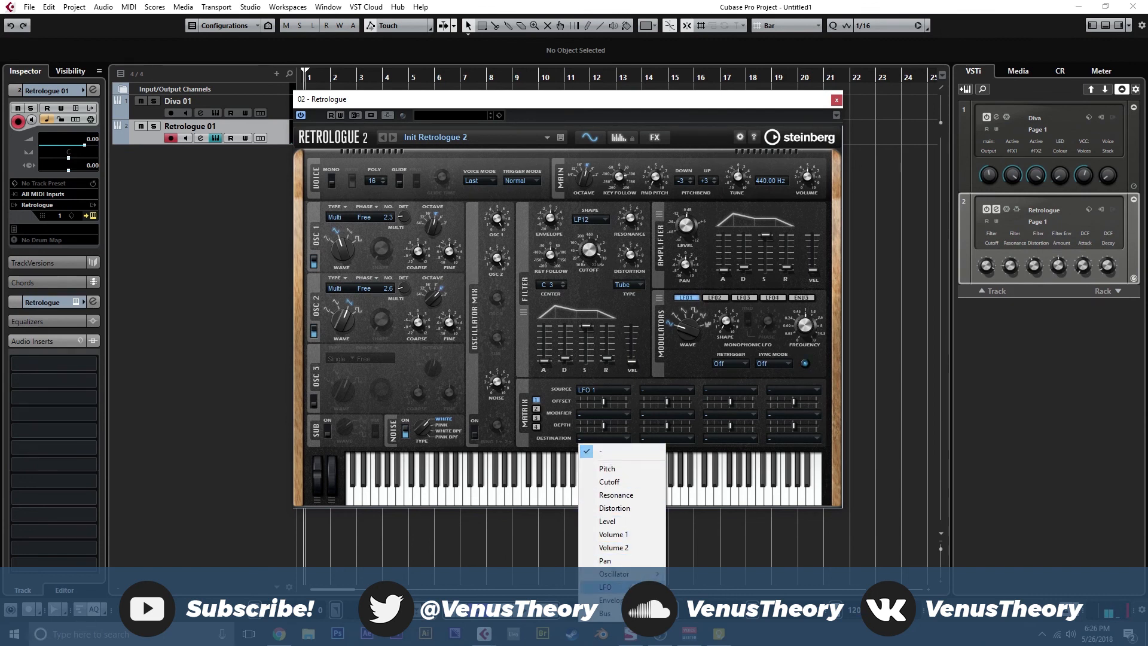
mouse_move(628, 575)
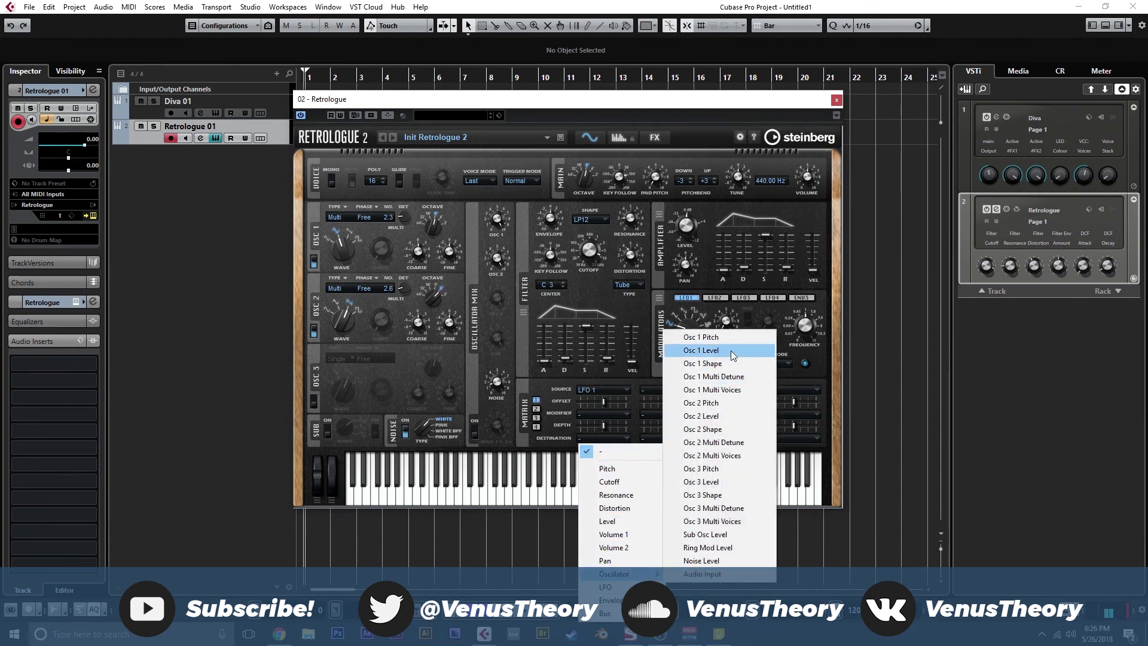
click(703, 337)
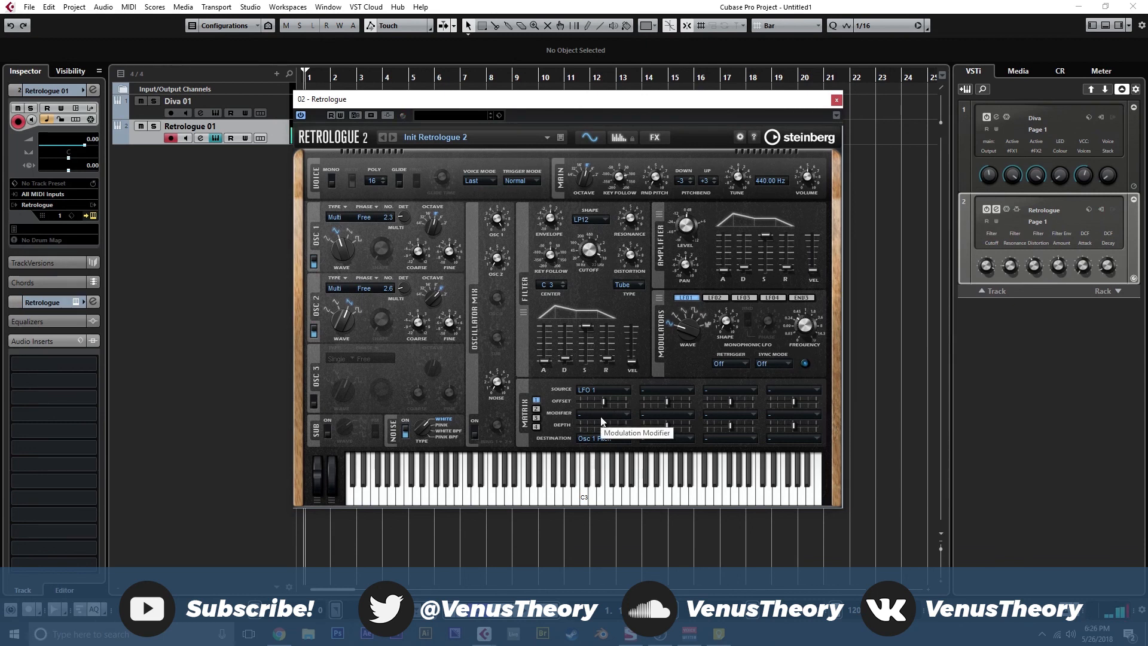
- Adjust LFO 1's frequency and set its Osc 1 Pitch modulation depth to about 1.51
mouse_move(804, 330)
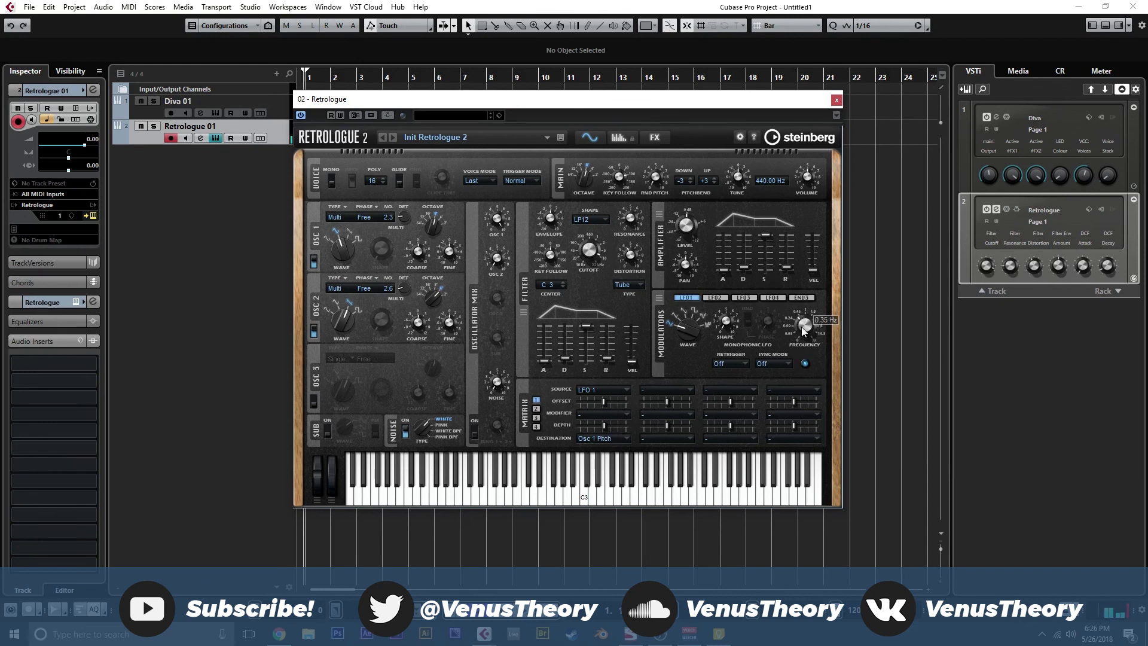
drag(804, 330, 812, 300)
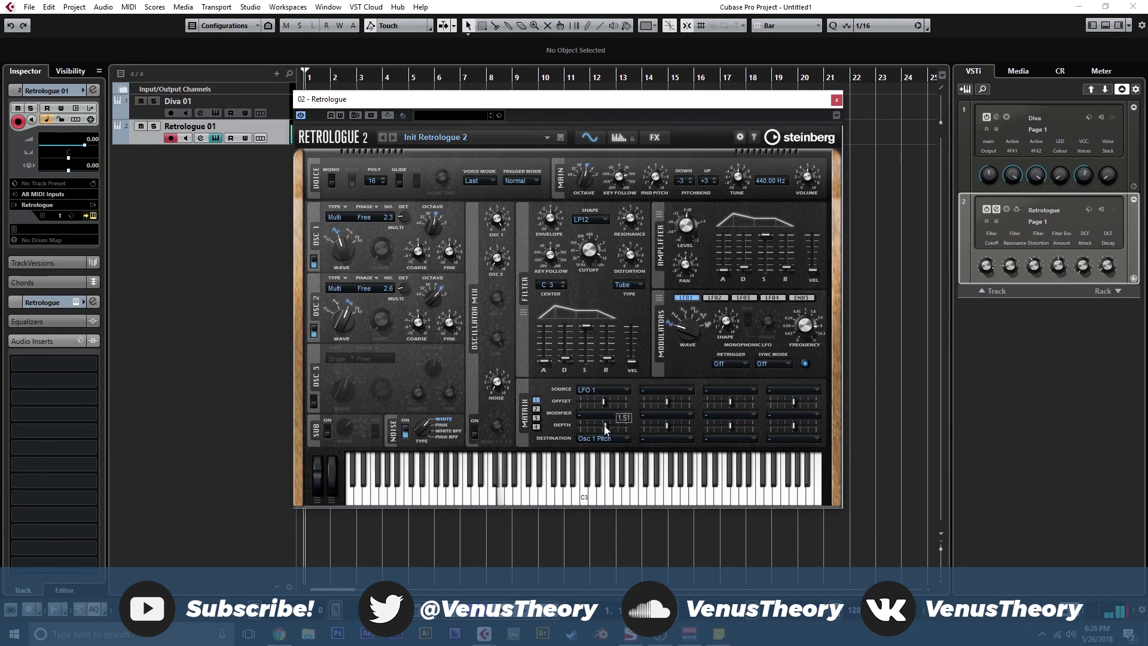
mouse_move(804, 342)
mouse_move(606, 425)
mouse_move(506, 256)
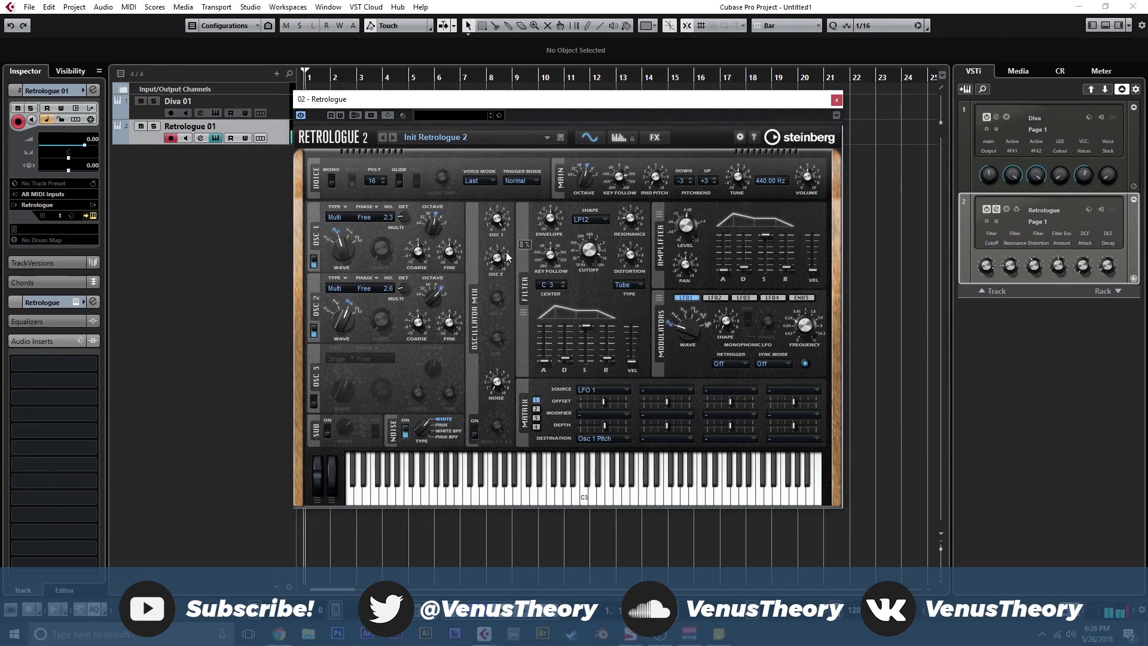
- Set the LFO 1 pitch modulation depth to about 0.21 and enable mono mode with glide and an adjusted glide time
mouse_move(502, 225)
drag(604, 426, 603, 426)
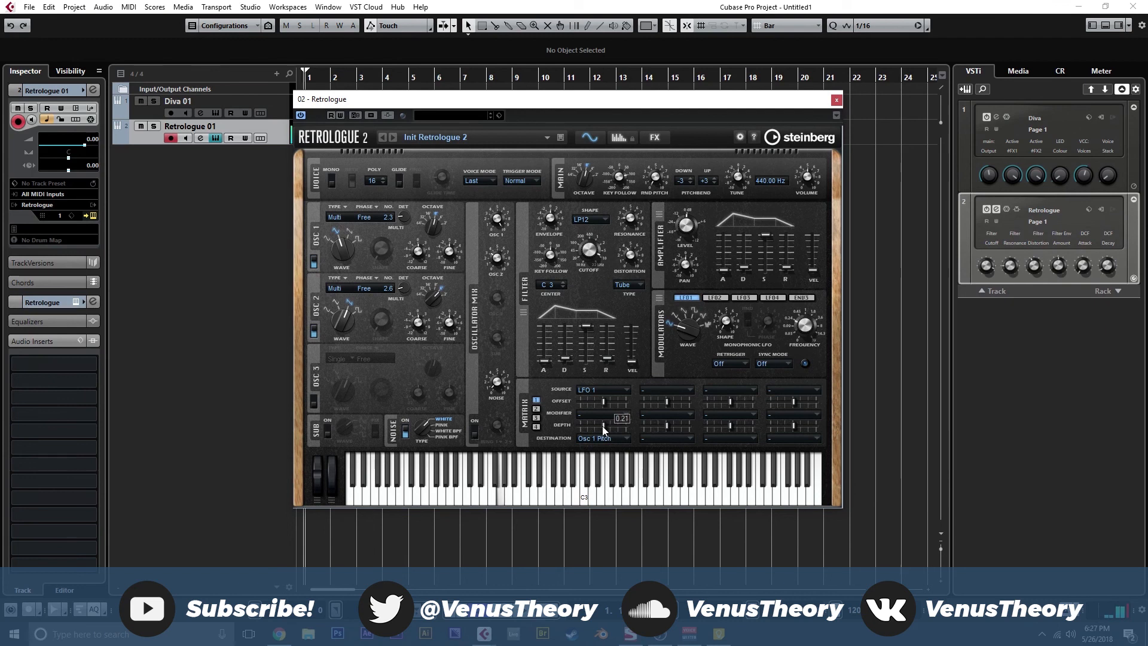
click(332, 181)
click(400, 179)
drag(436, 183, 438, 177)
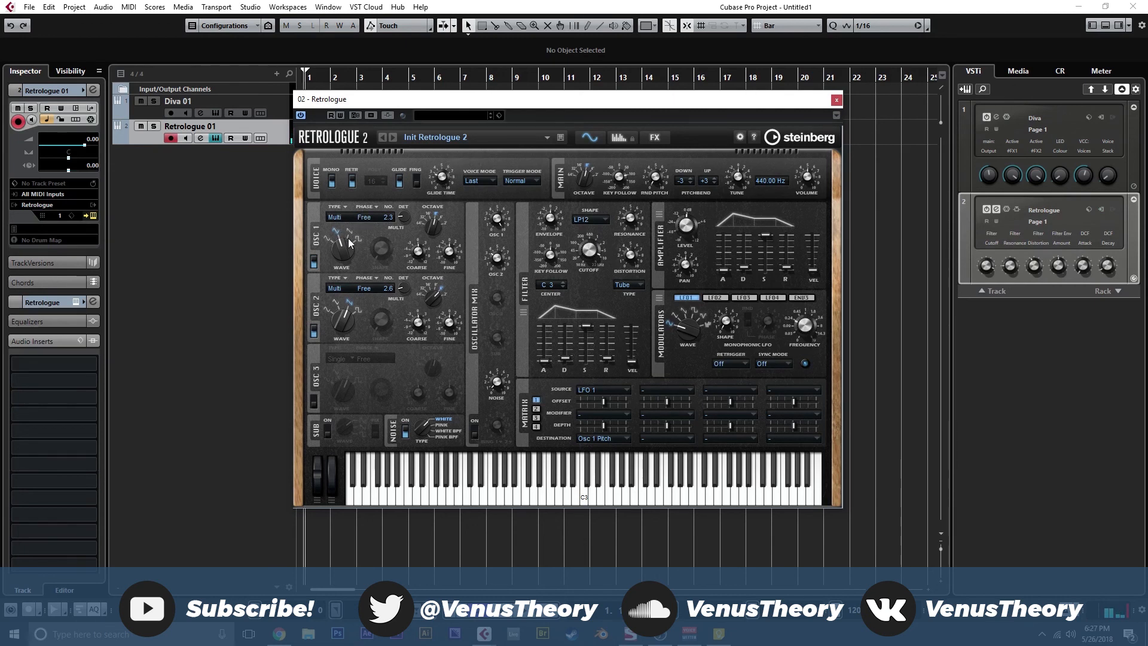
- Insert TAL-Reverb-4-64 on the Retrologue 01 track and move it to the second insert slot
click(91, 360)
scroll(88, 500, down, 5)
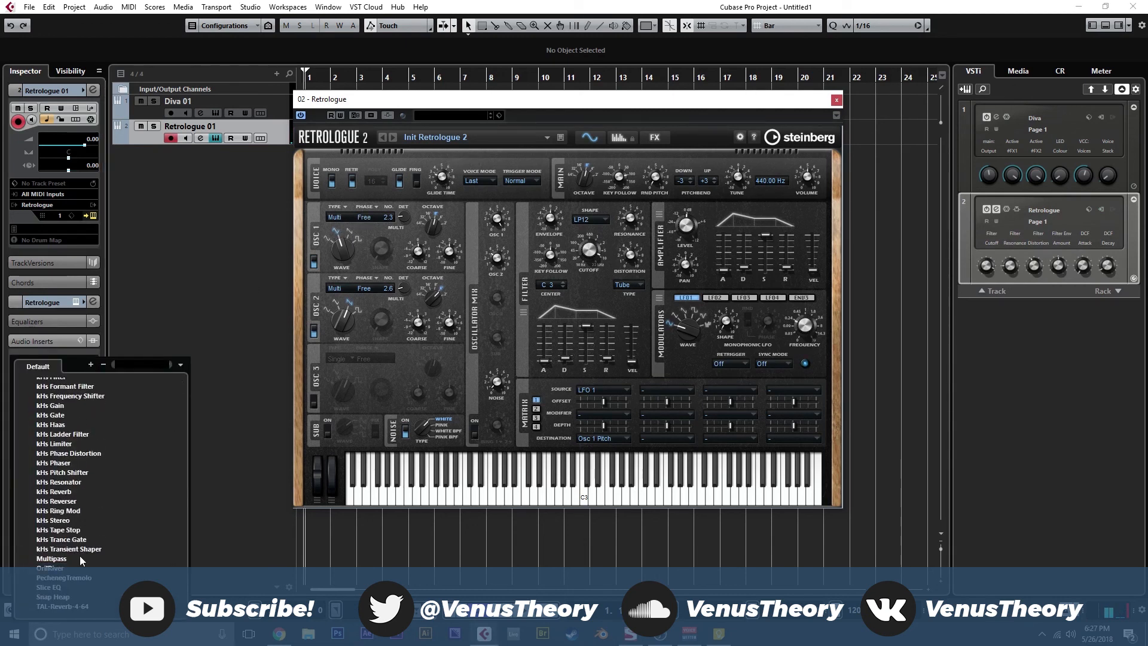
click(65, 606)
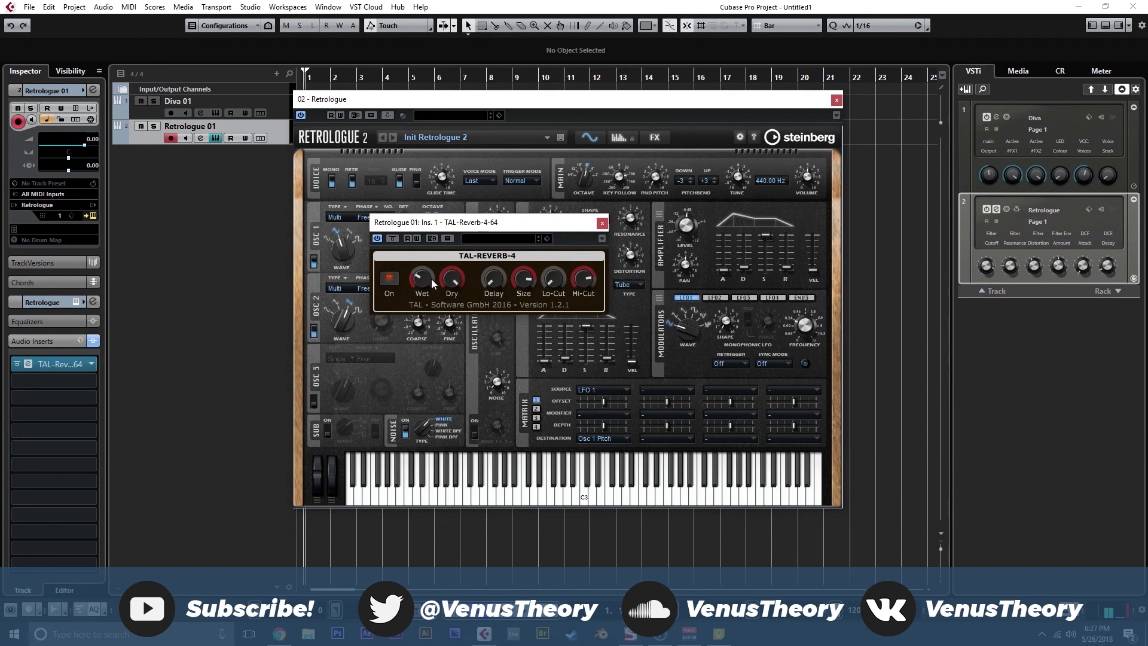
click(602, 222)
drag(30, 363, 72, 383)
- Insert the Frequency EQ ahead of the reverb and set band 1 to Cut 24 at about 105 Hz
click(89, 365)
click(27, 454)
click(63, 482)
click(357, 351)
click(362, 391)
drag(333, 228, 414, 225)
- Set EQ band 8 to a High Shelf at about 7.84 kHz with -4.6 dB gain
click(695, 444)
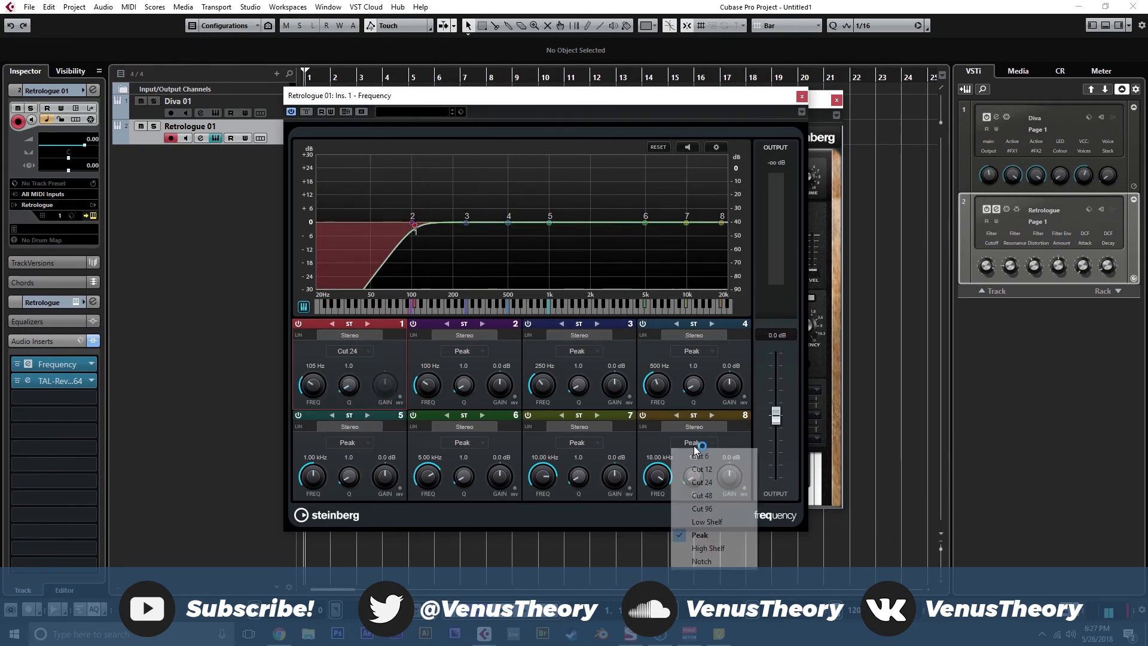
click(713, 545)
drag(658, 480, 724, 493)
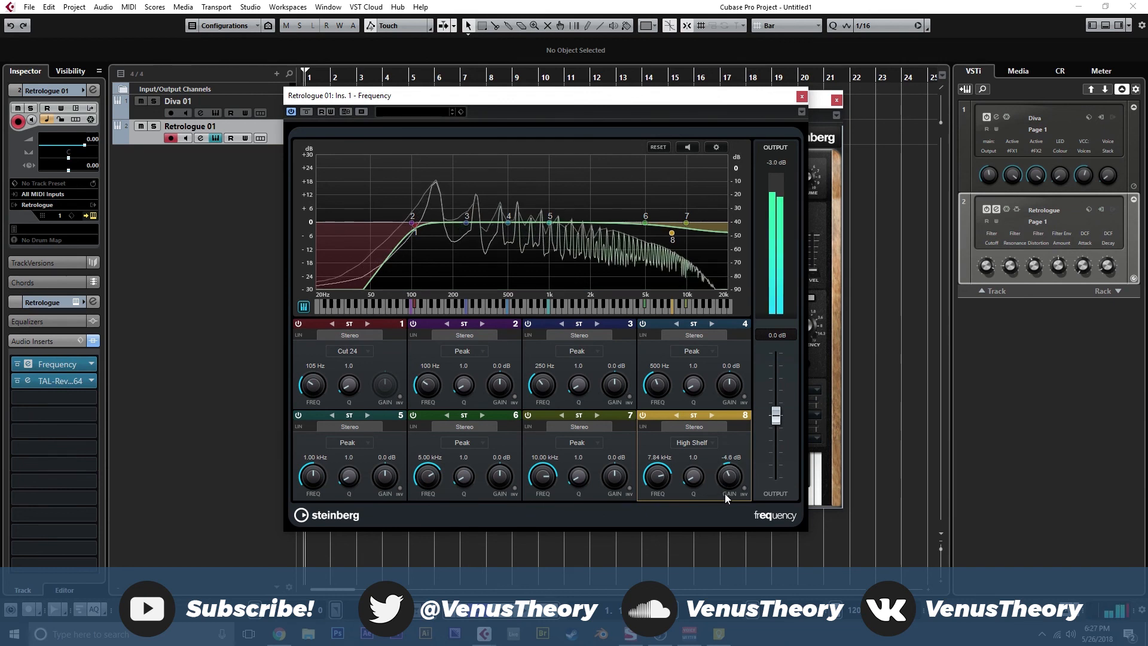
- Raise the band 1 low cut to about 580 Hz and boost the band 8 high shelf to about 7.2 dB
drag(311, 389, 304, 383)
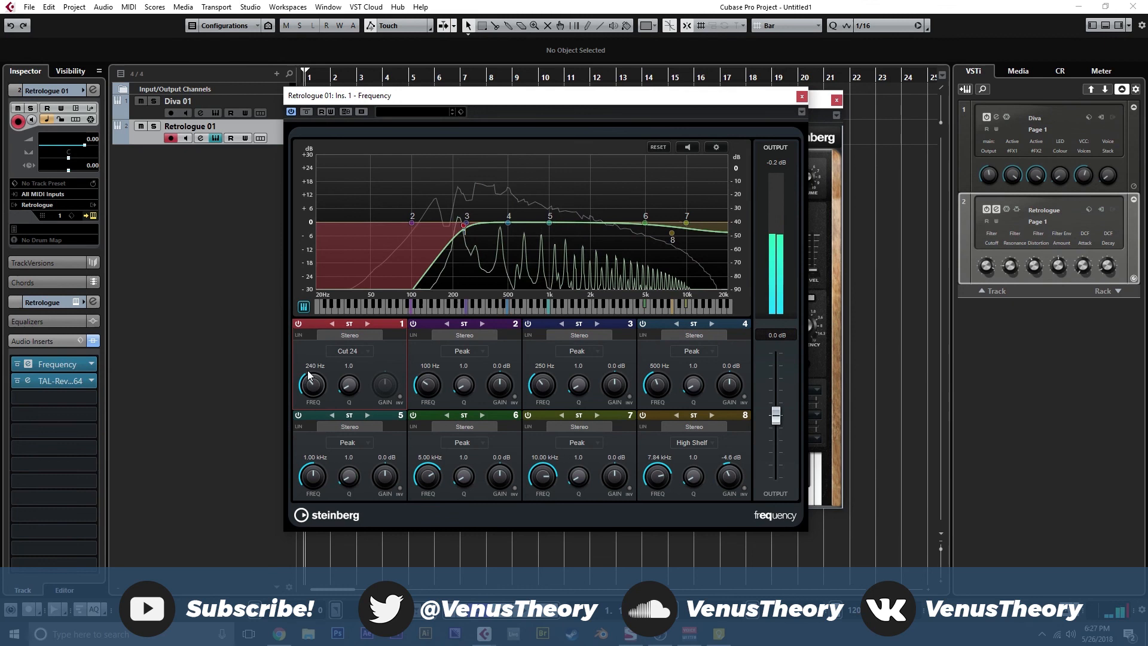
drag(729, 475, 736, 449)
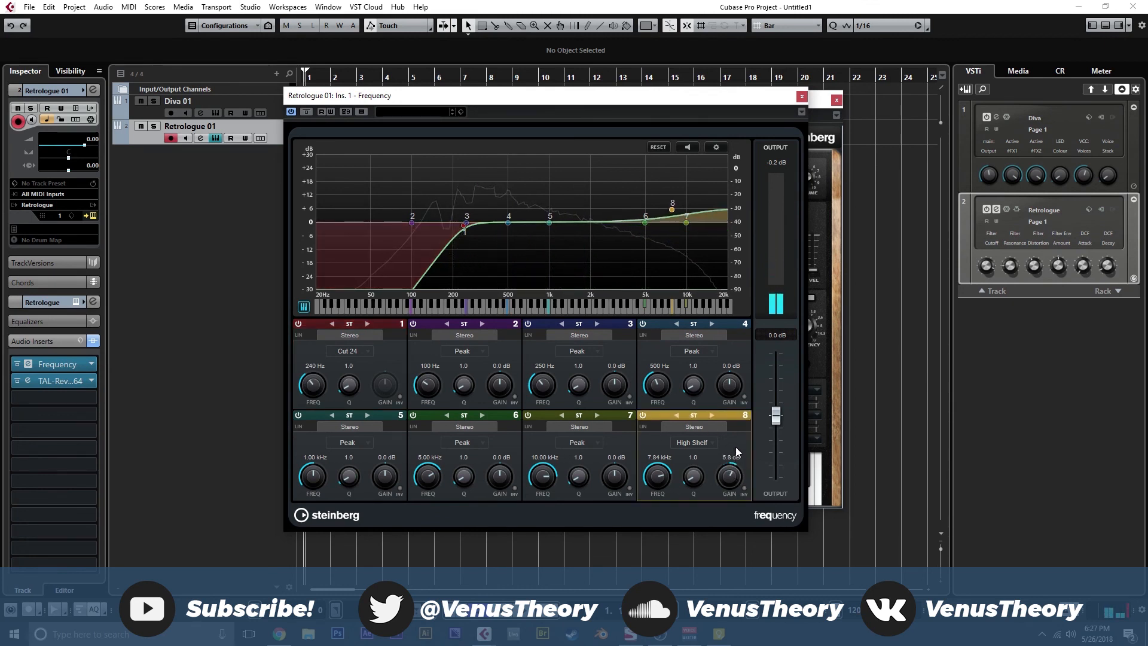
drag(314, 390, 314, 379)
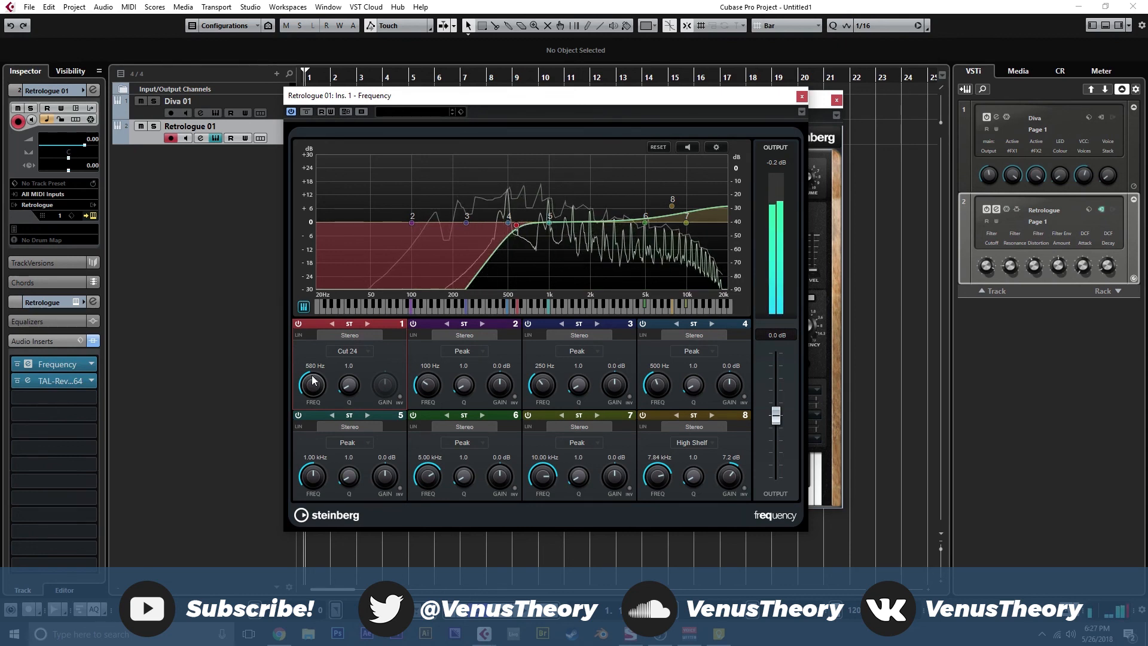
- Set the multi voice number to 5.7 on oscillator 1 and 5.4 on oscillator 2, and raise the amplifier attack
click(802, 97)
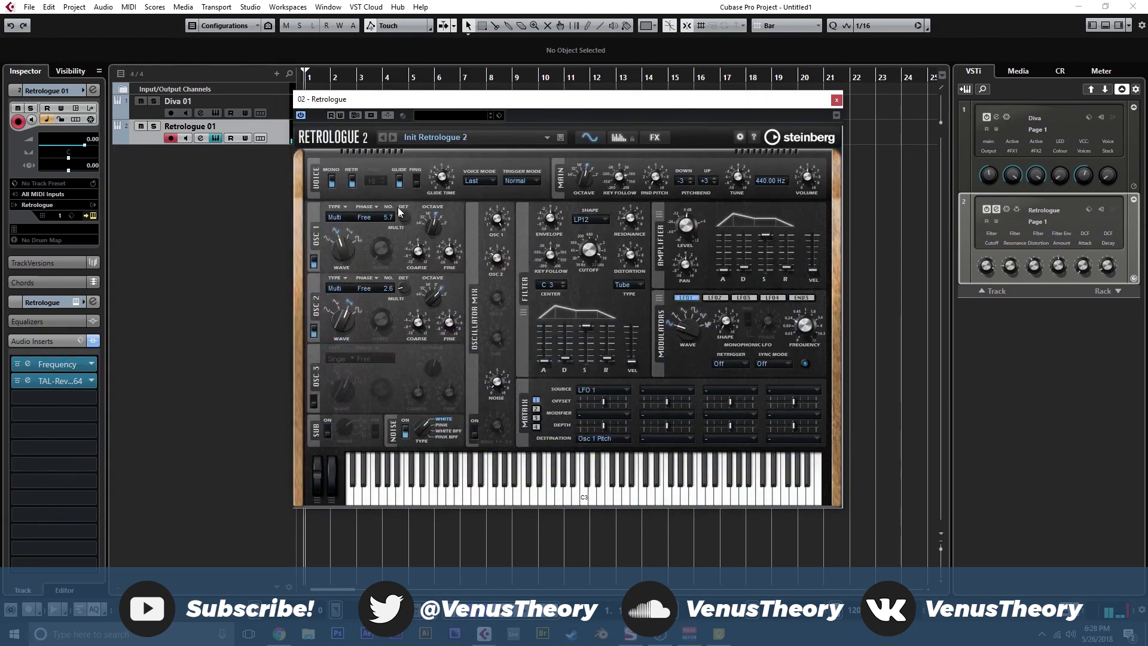
mouse_move(403, 280)
mouse_down()
mouse_move(403, 265)
mouse_move(405, 293)
mouse_up()
drag(723, 271, 722, 262)
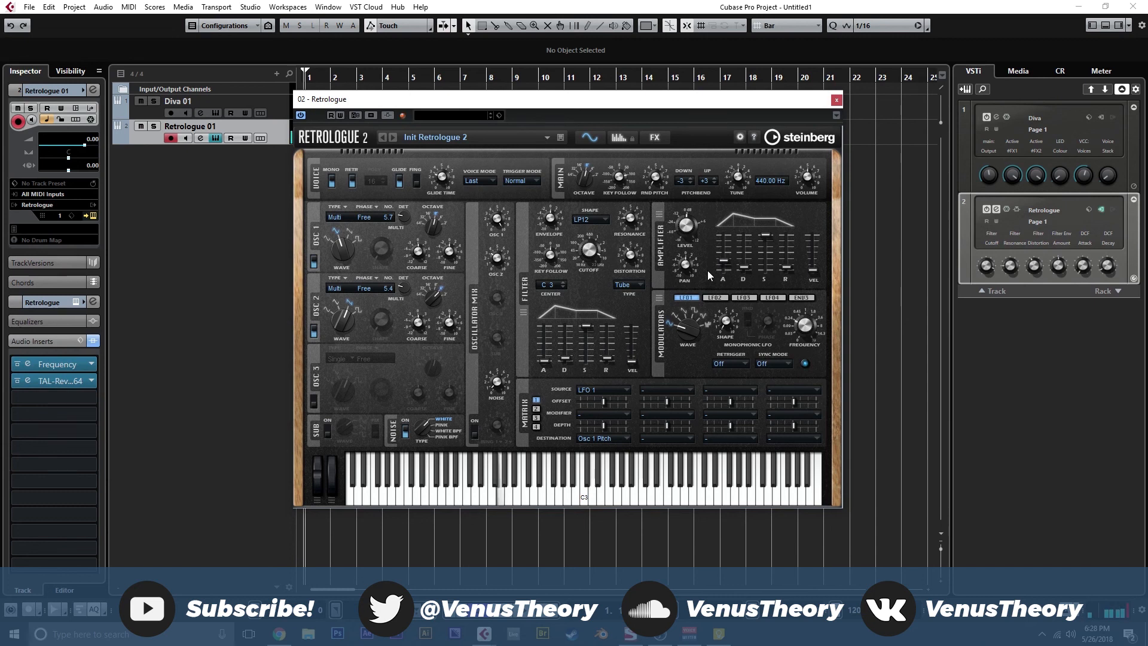
- Route Filter Env to Cutoff in the second modulation matrix slot at a depth of about 35.1, and adjust the filter envelope's decay
drag(565, 361, 565, 349)
click(662, 390)
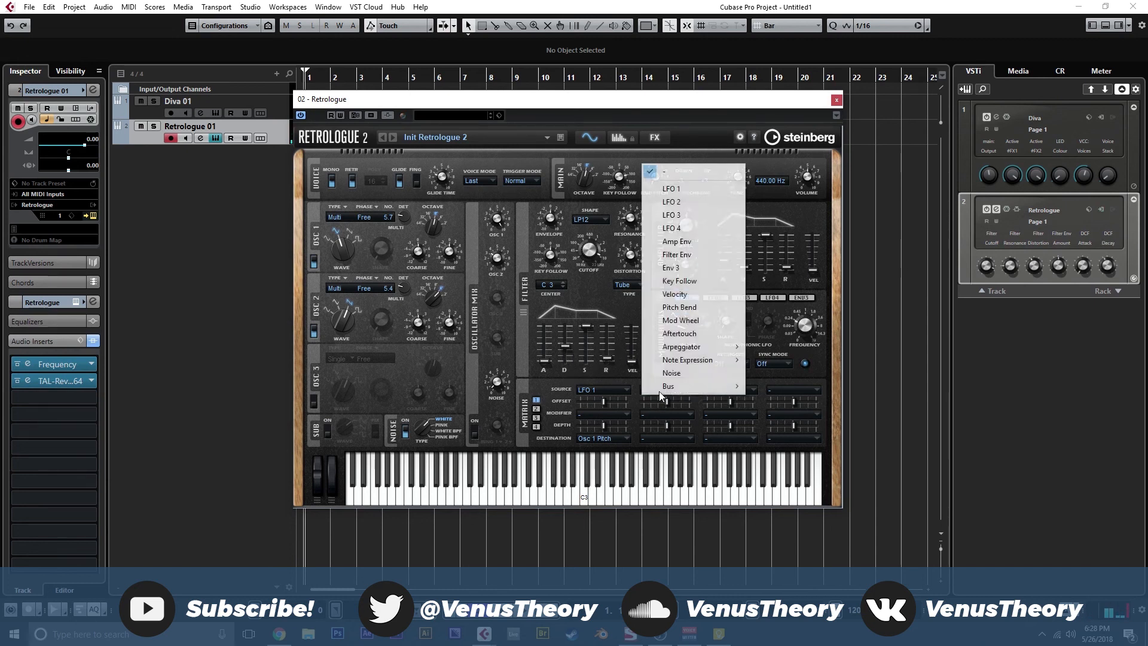
click(694, 258)
click(663, 436)
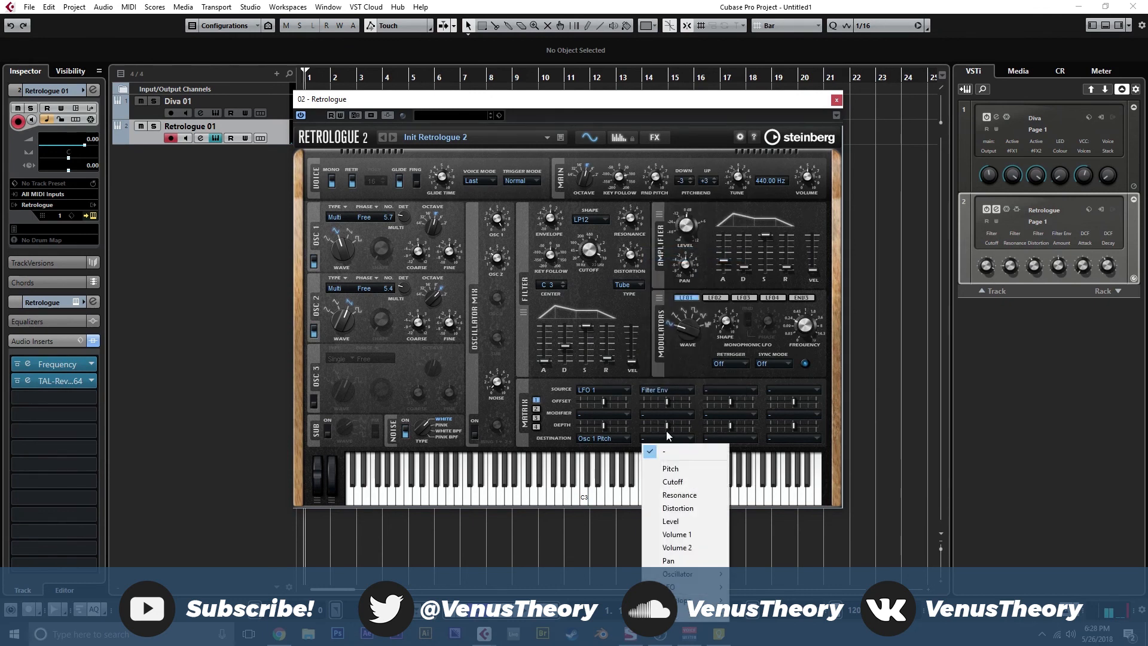
click(673, 482)
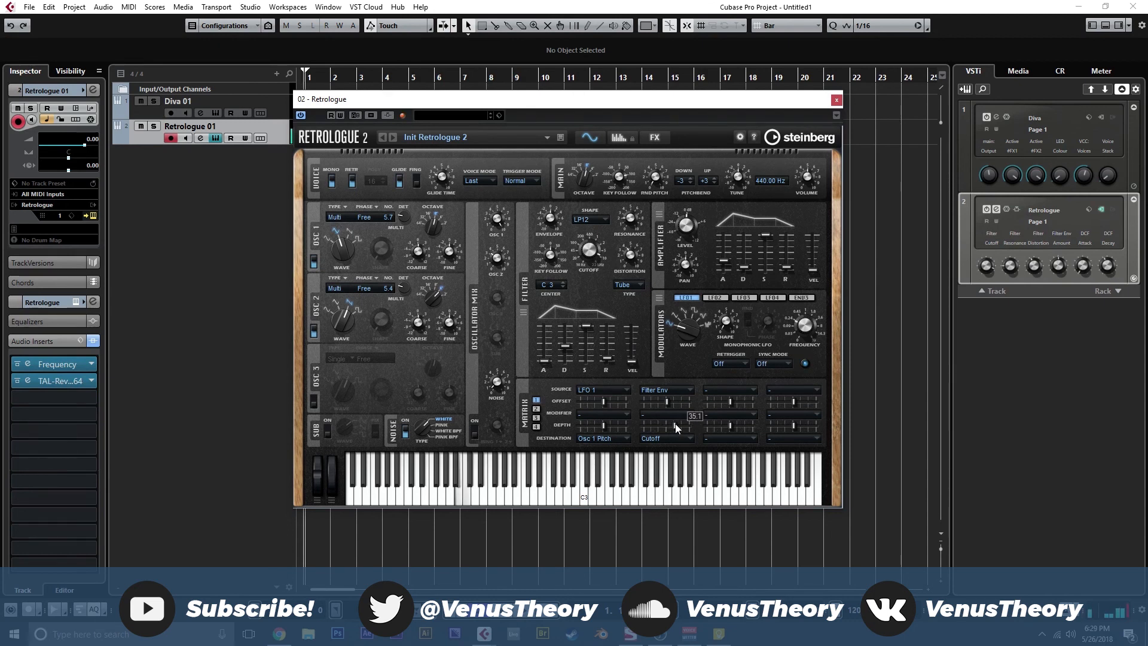
drag(564, 346, 567, 355)
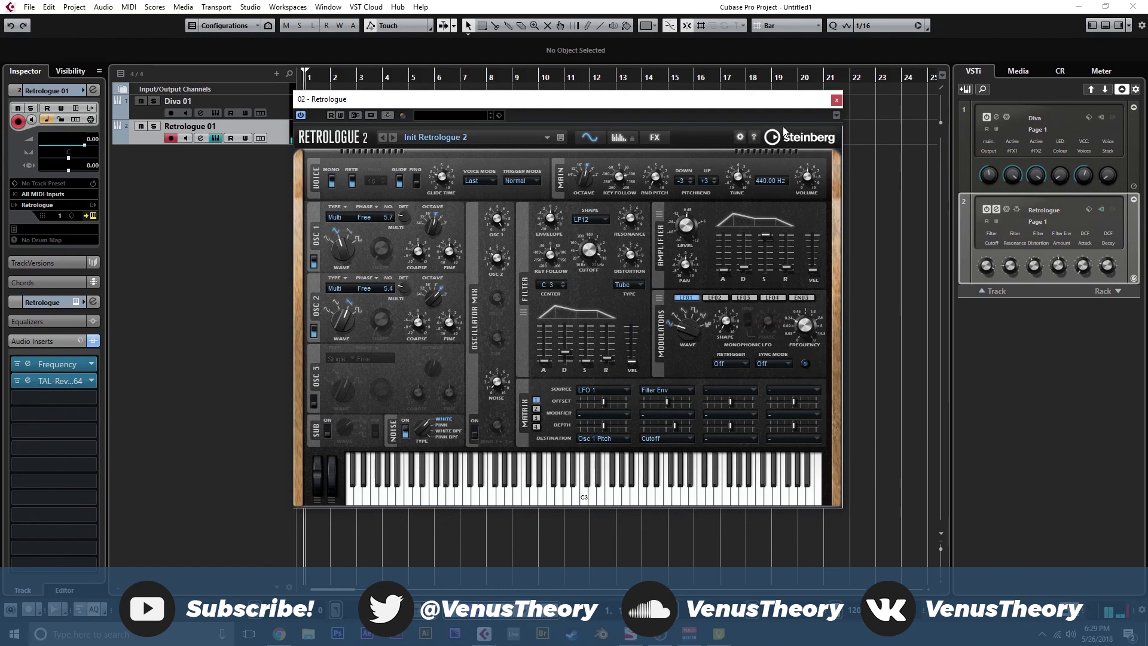
- Delete the Retrologue 01 track and add a fresh Retrologue instrument track with default settings
click(837, 100)
key(Delete)
right_click(312, 158)
click(312, 167)
click(474, 255)
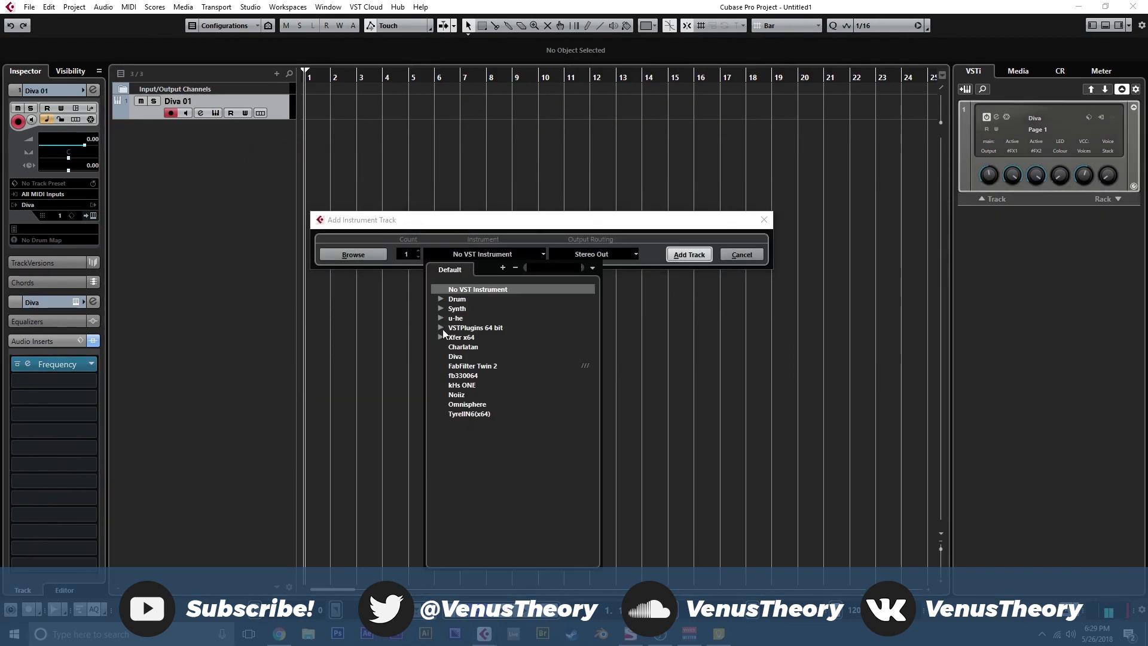
click(441, 308)
click(479, 366)
click(689, 254)
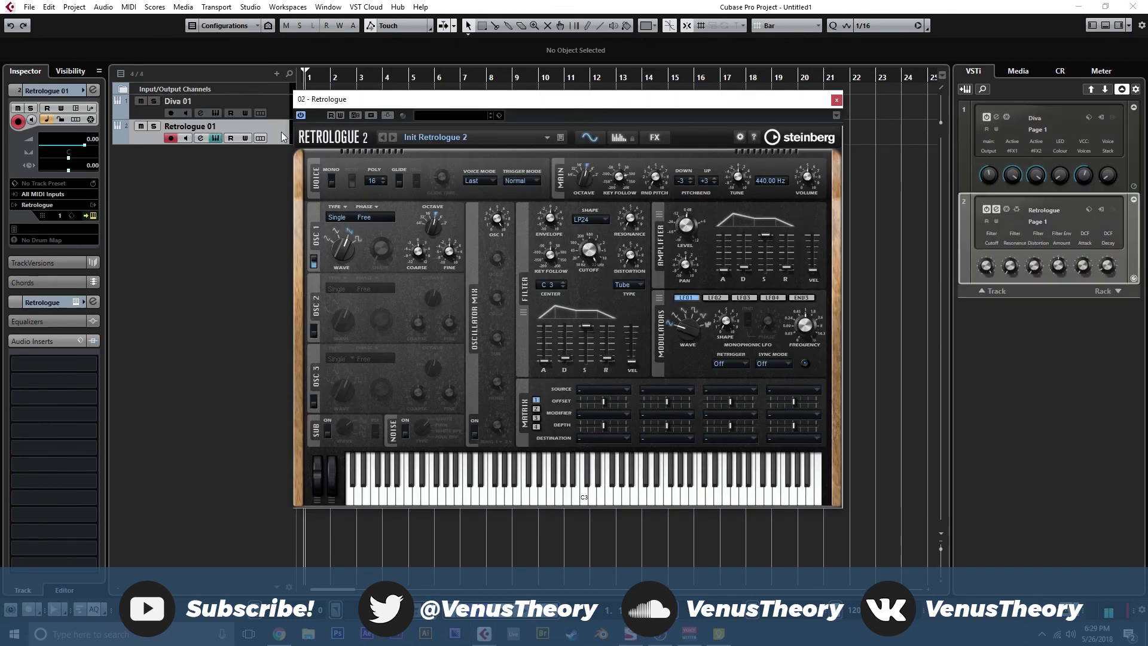
click(837, 99)
- Remove the Frequency EQ from the Diva 01 track's inserts
click(274, 110)
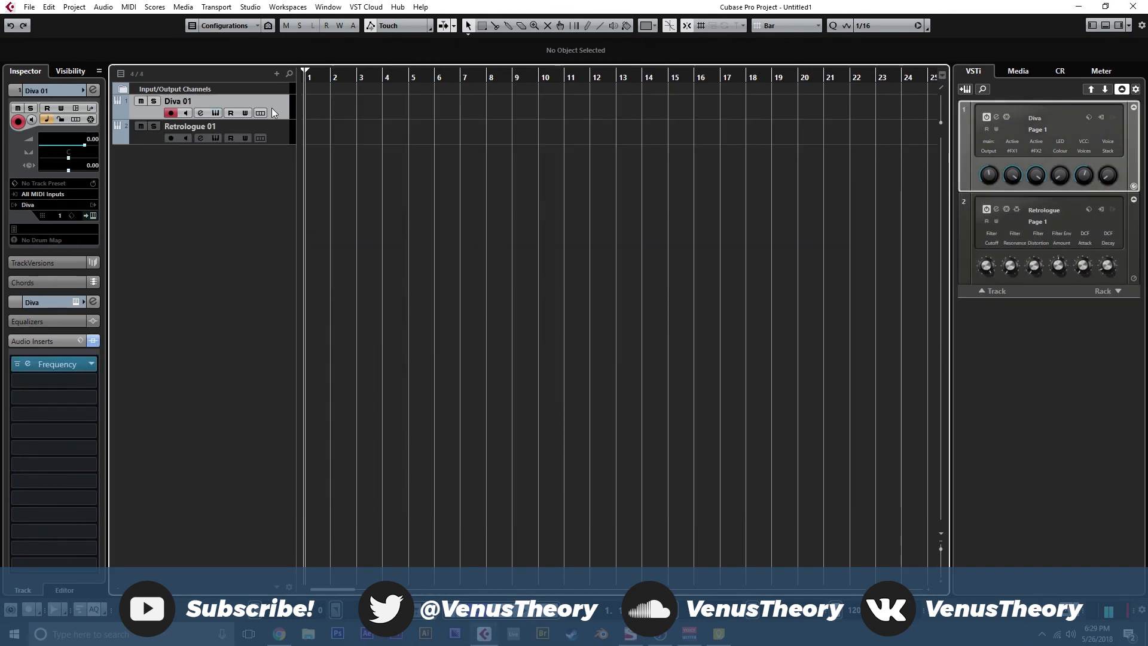
click(57, 364)
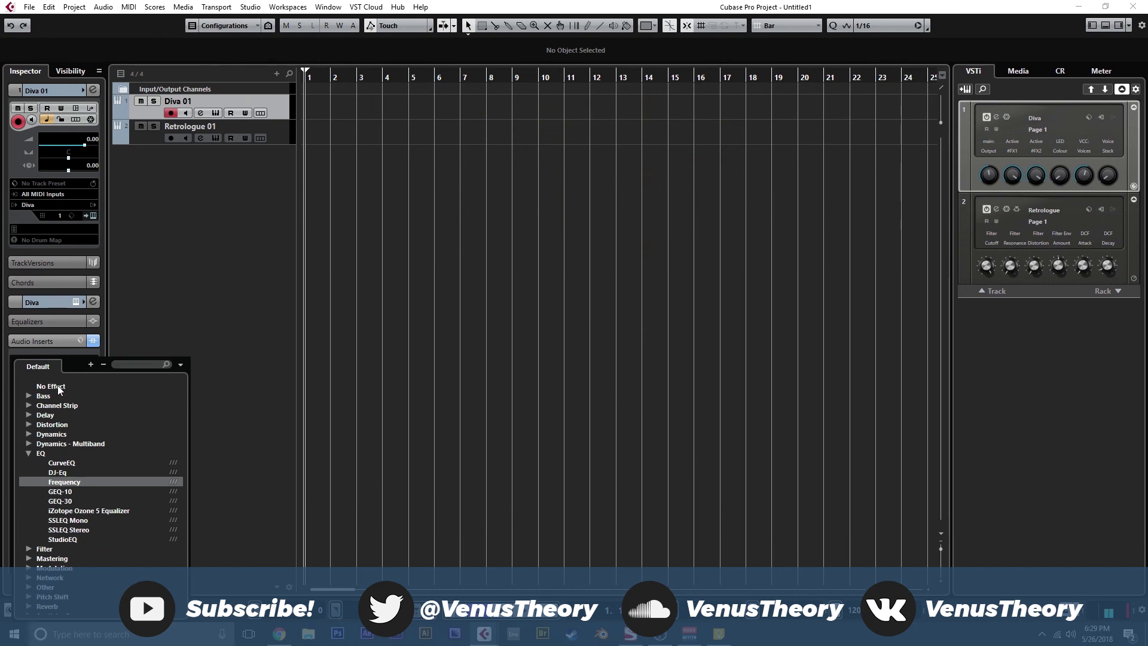
click(59, 387)
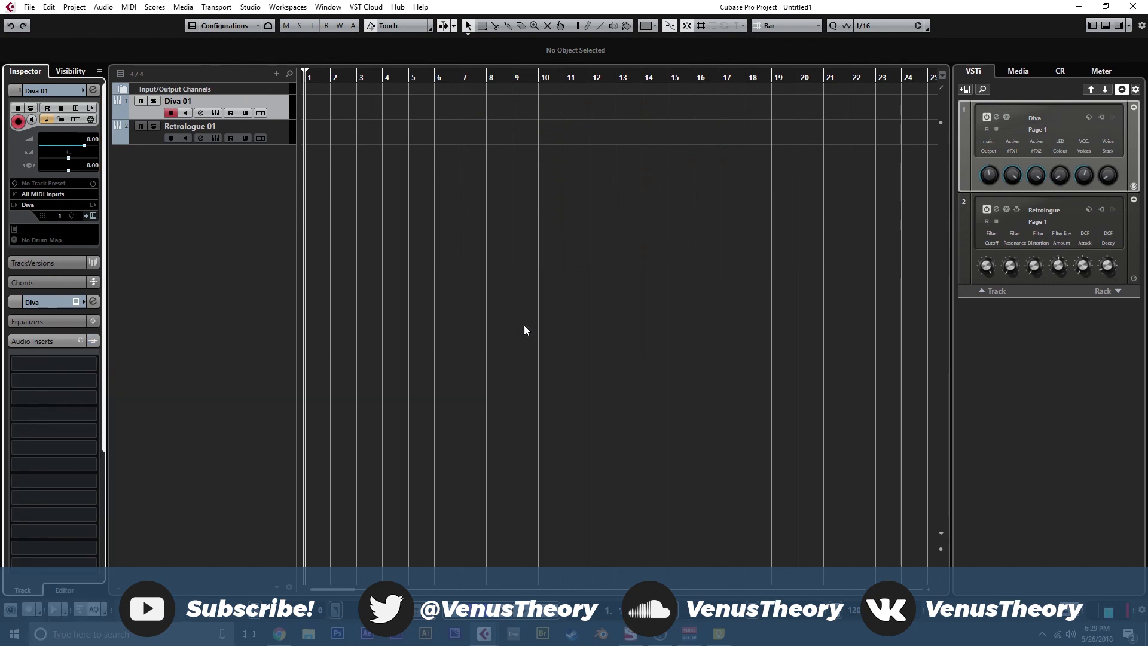
- Load the INIT Minimono template in Diva and set the voice mode to mono
click(216, 114)
click(642, 485)
click(219, 225)
click(219, 198)
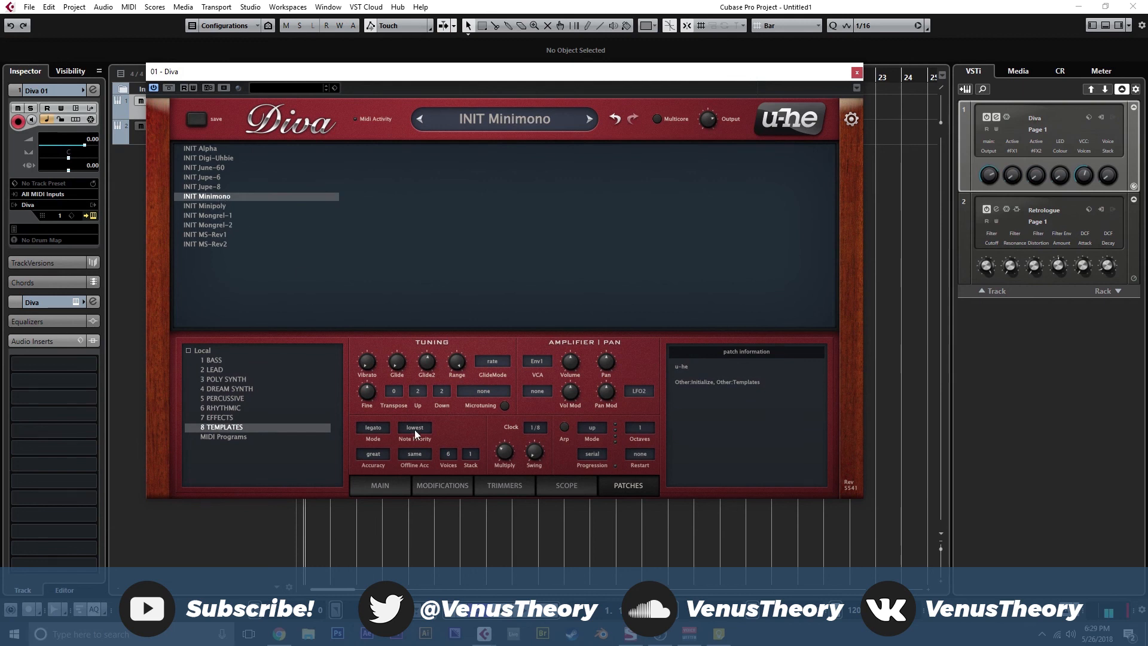
click(388, 484)
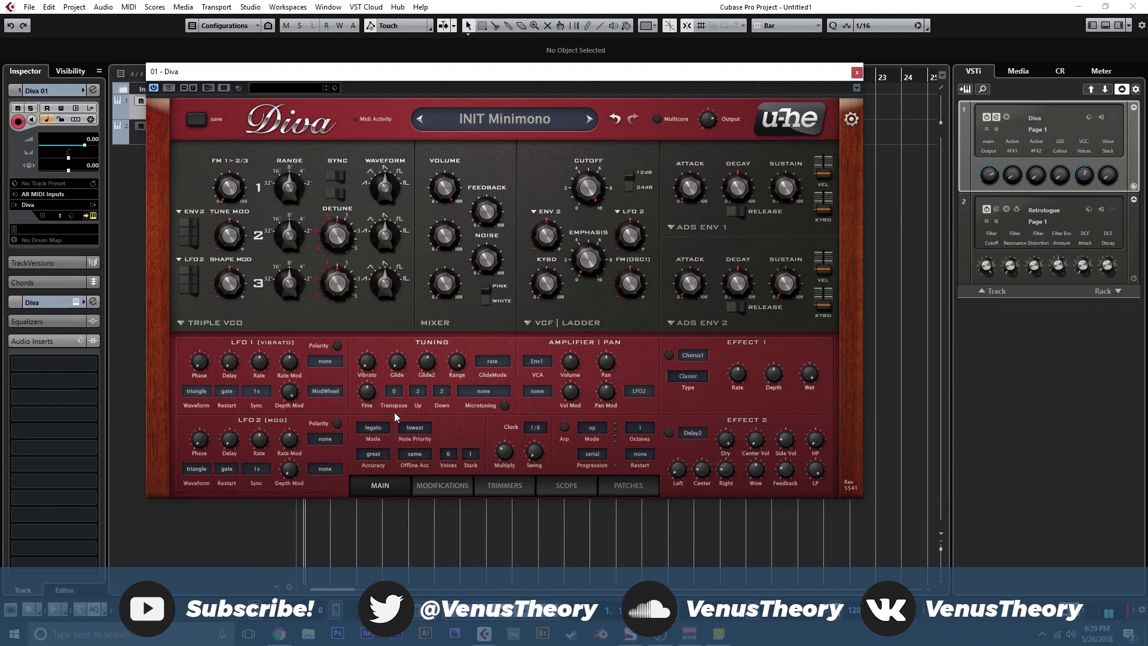
click(383, 432)
click(403, 453)
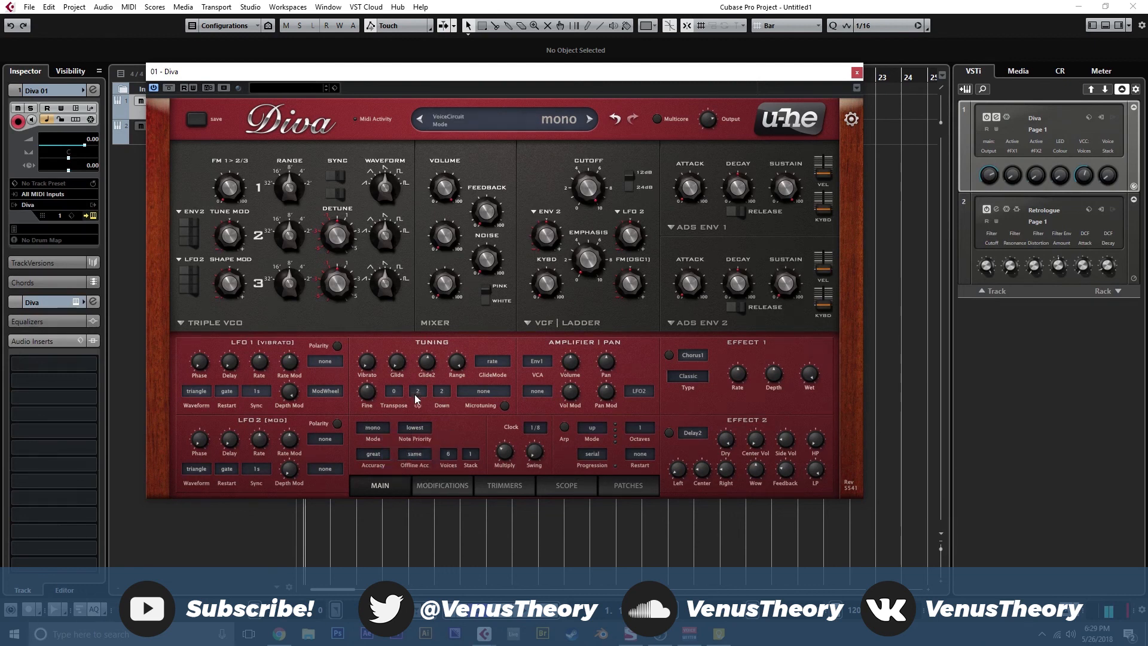
- Set Effect 1 to Phaser1 with the Flanged type and switch the effect off
click(669, 355)
click(686, 357)
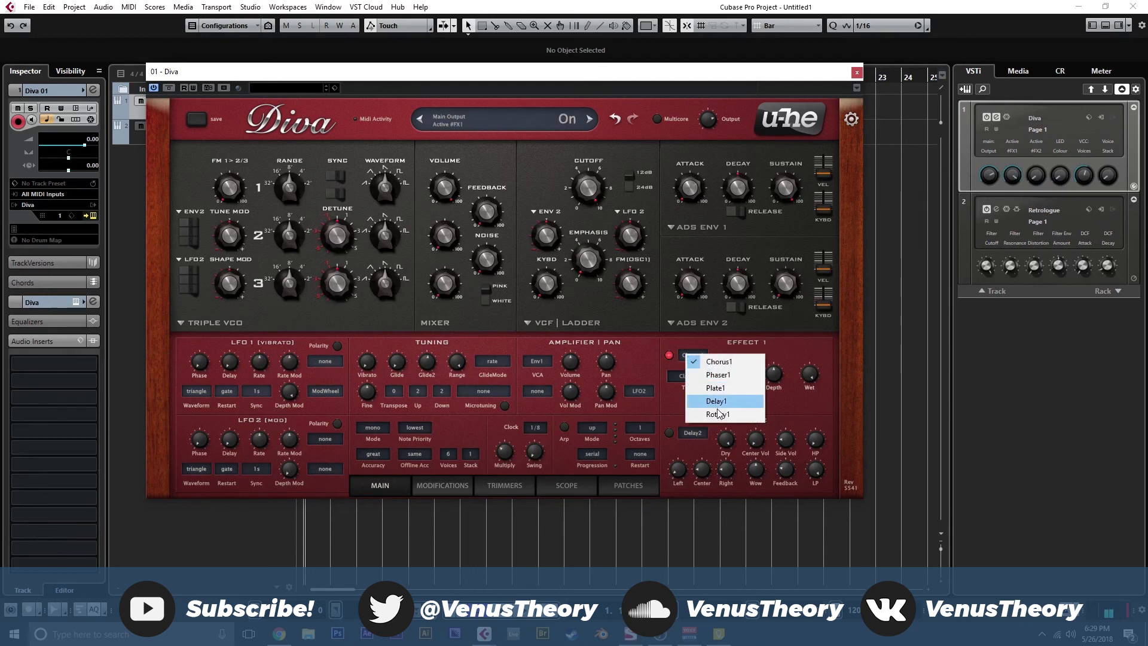
click(732, 375)
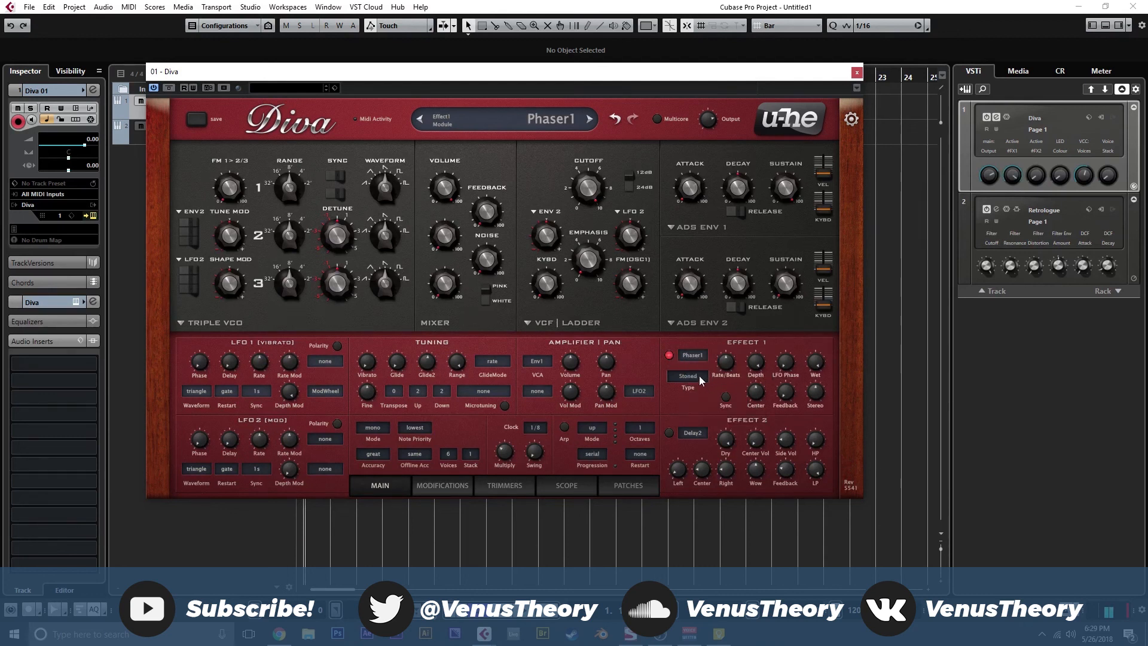
click(698, 375)
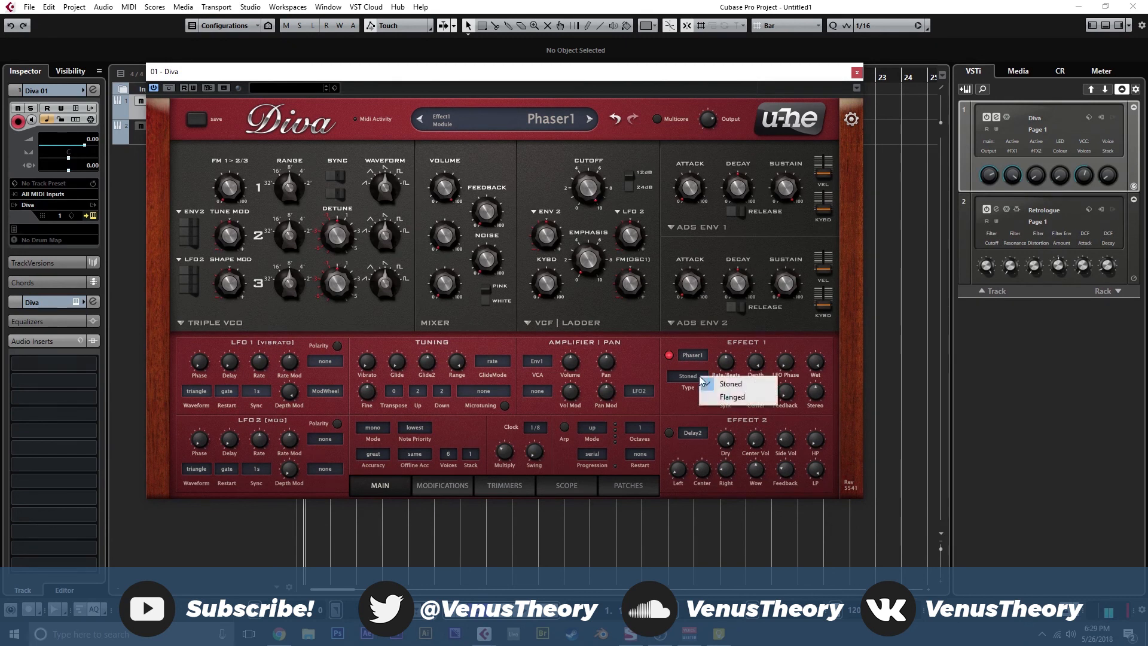
click(730, 397)
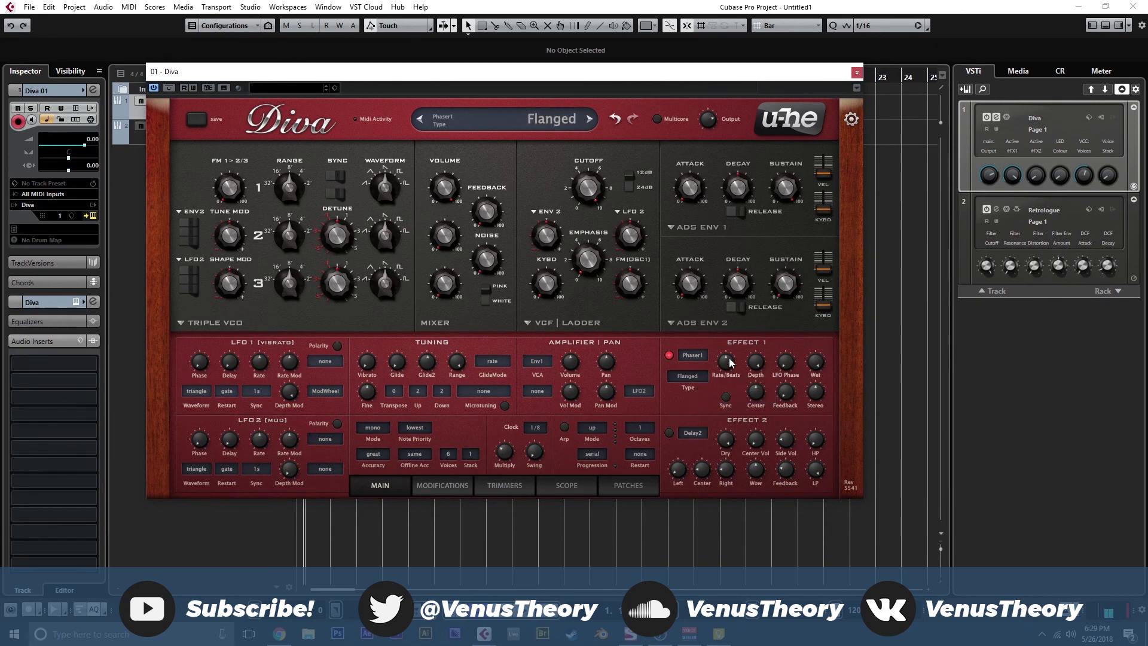
click(669, 356)
- Change oscillator 1's waveform, adjust the ladder filter's cutoff, slope and emphasis, and set the mixer feedback to about 29.50
mouse_move(378, 187)
mouse_down()
mouse_move(380, 175)
mouse_move(389, 186)
mouse_move(389, 173)
mouse_move(388, 185)
mouse_up()
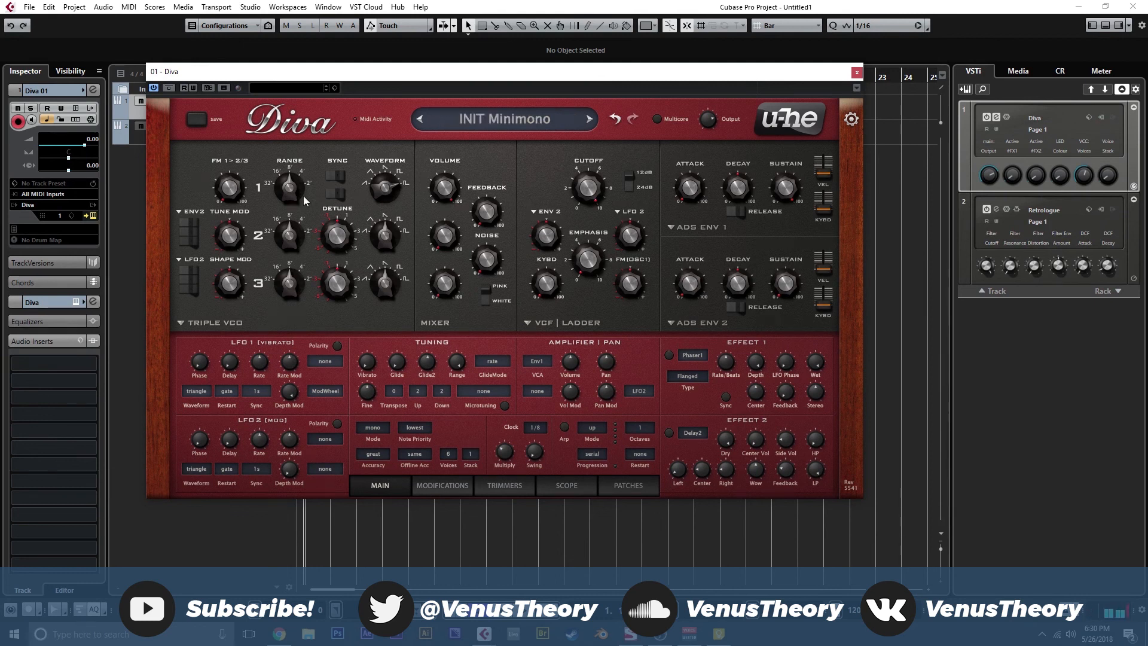
mouse_move(588, 199)
mouse_down()
mouse_move(590, 210)
mouse_move(600, 189)
mouse_up()
click(627, 179)
mouse_move(583, 245)
mouse_down()
mouse_move(594, 254)
mouse_move(595, 209)
mouse_move(593, 230)
mouse_up()
drag(491, 218, 491, 184)
drag(492, 261, 492, 241)
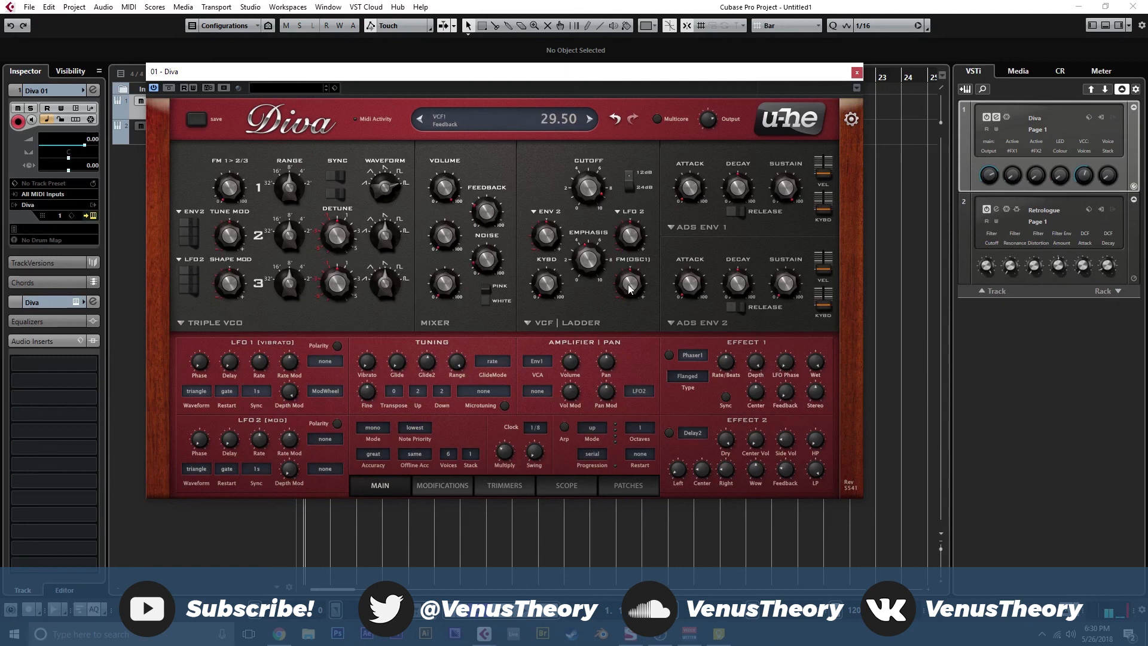
- Switch Effect 1 on to lower the phaser's rate and set its depth to 0.00, and bypass it again
click(670, 357)
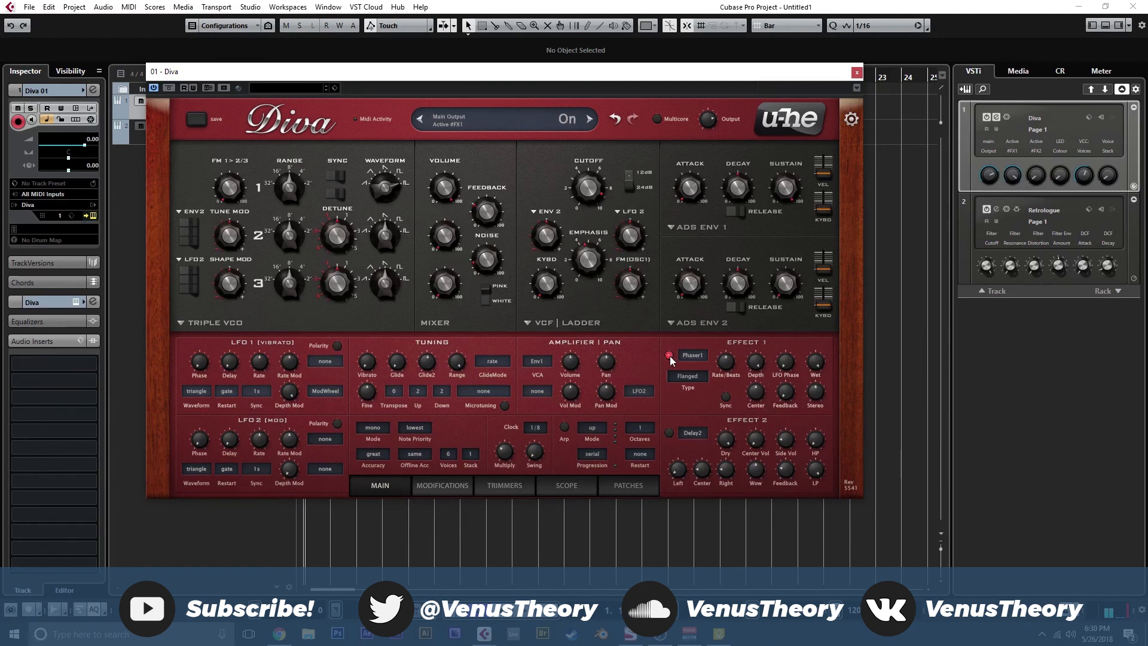
drag(730, 420, 733, 440)
drag(727, 370, 769, 530)
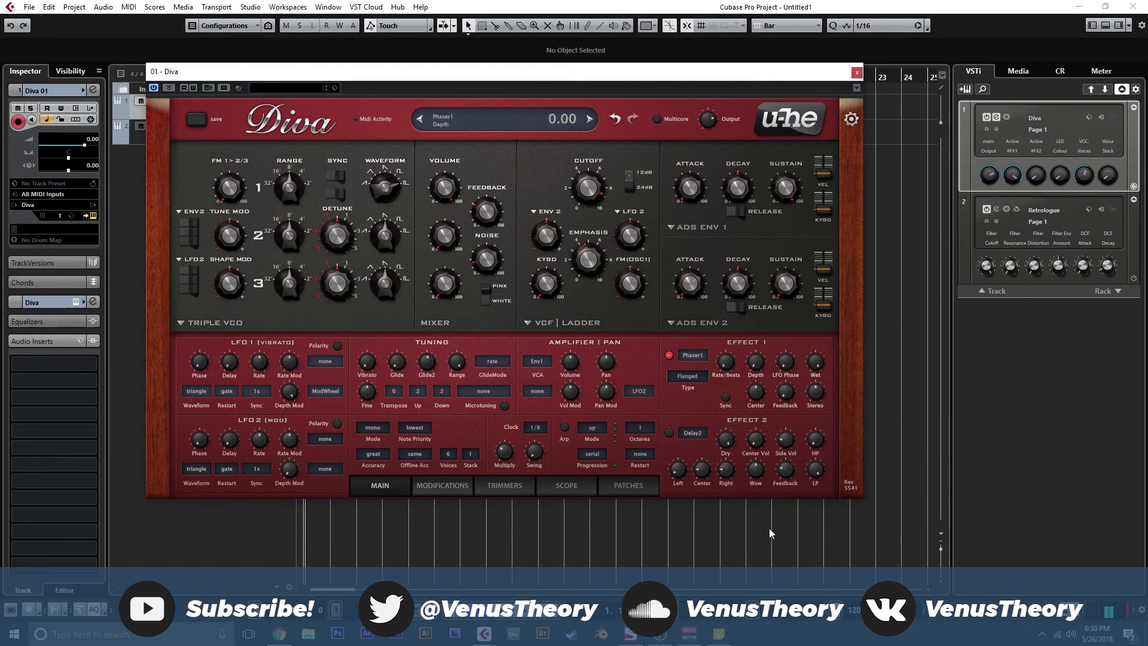
click(669, 358)
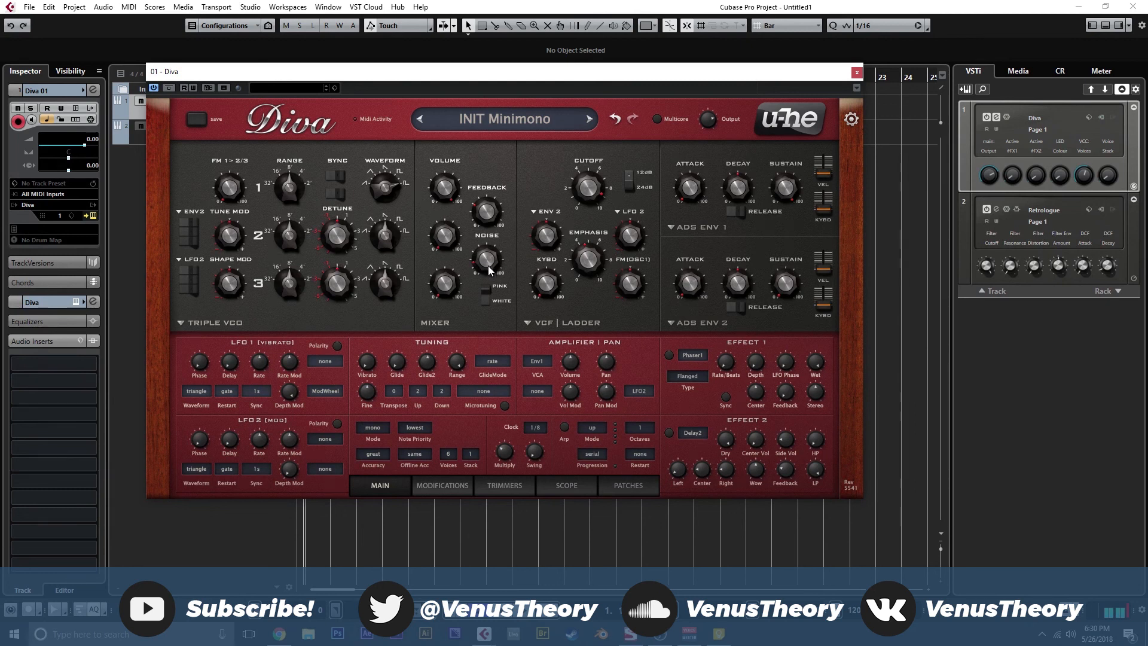
- Adjust the mixer's noise volume and switch the flanged phaser in Effect 1 back on
mouse_move(487, 267)
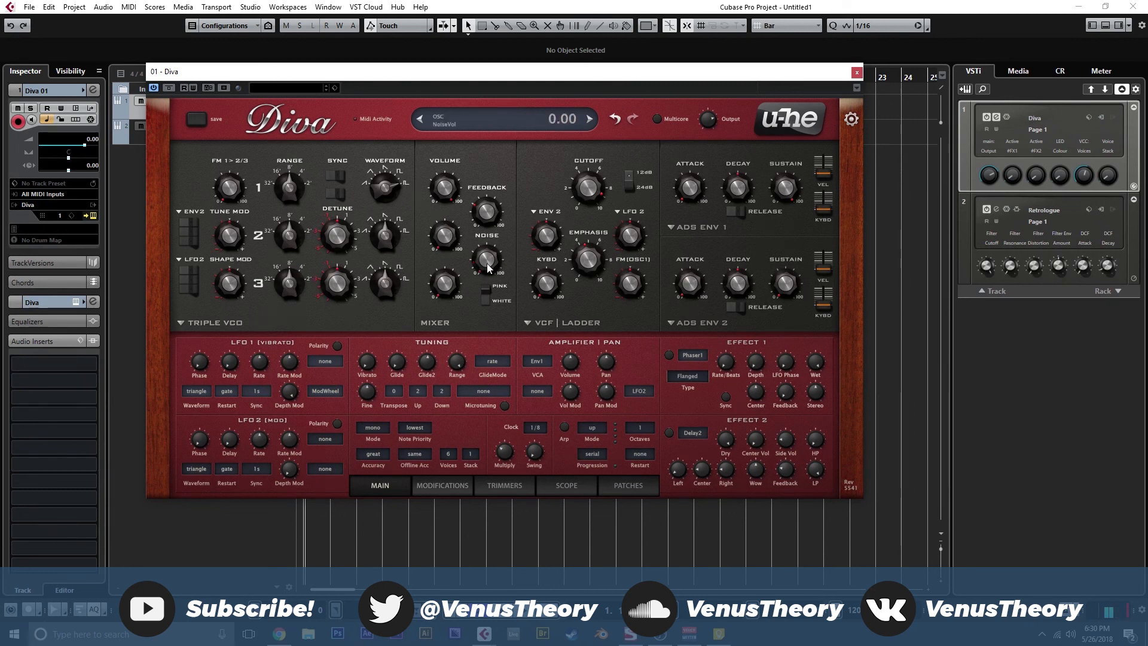
drag(487, 265, 490, 262)
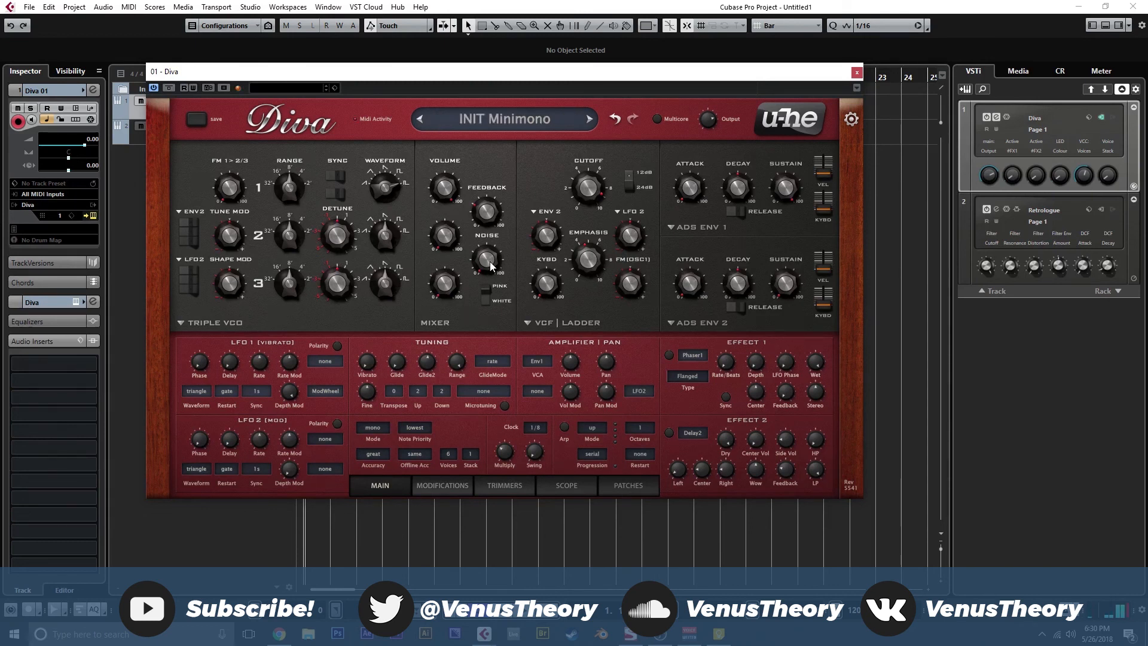
click(670, 355)
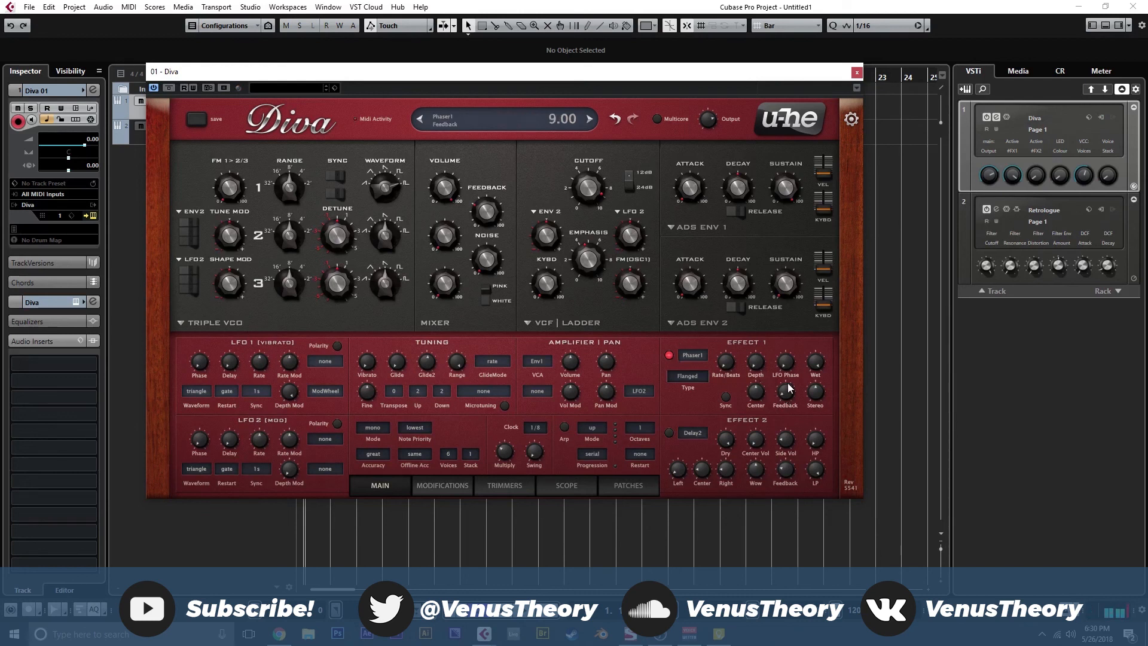
- Adjust the flanged phaser's feedback in Effect 1 and lower the ladder filter's emphasis
drag(800, 333, 802, 299)
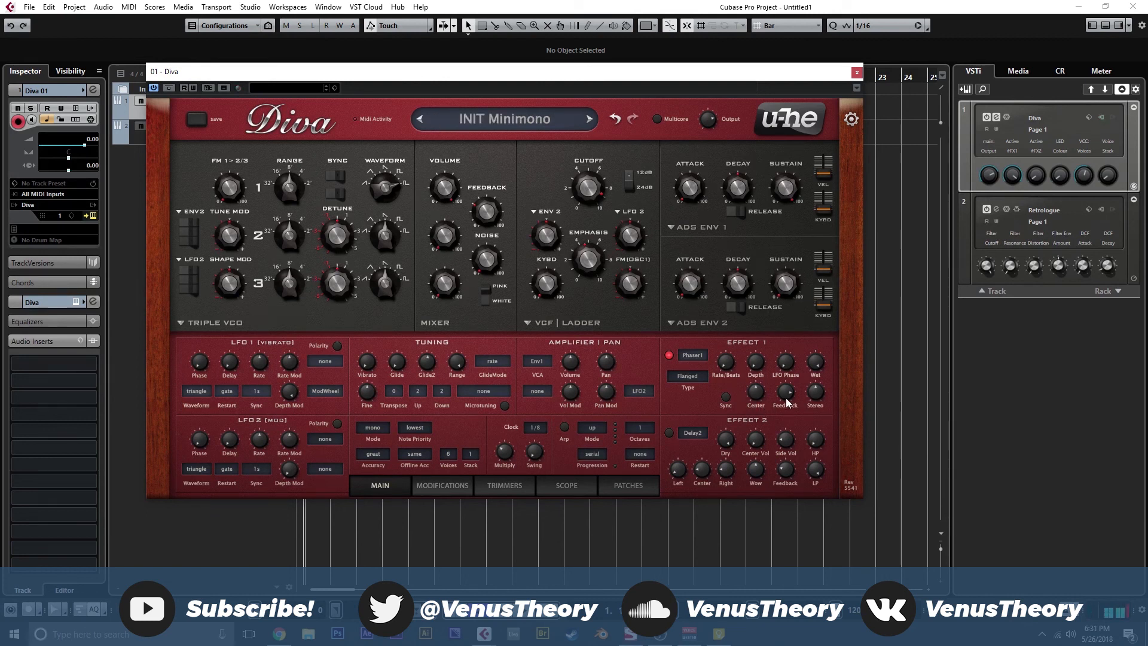
drag(787, 399, 803, 418)
drag(604, 254, 601, 286)
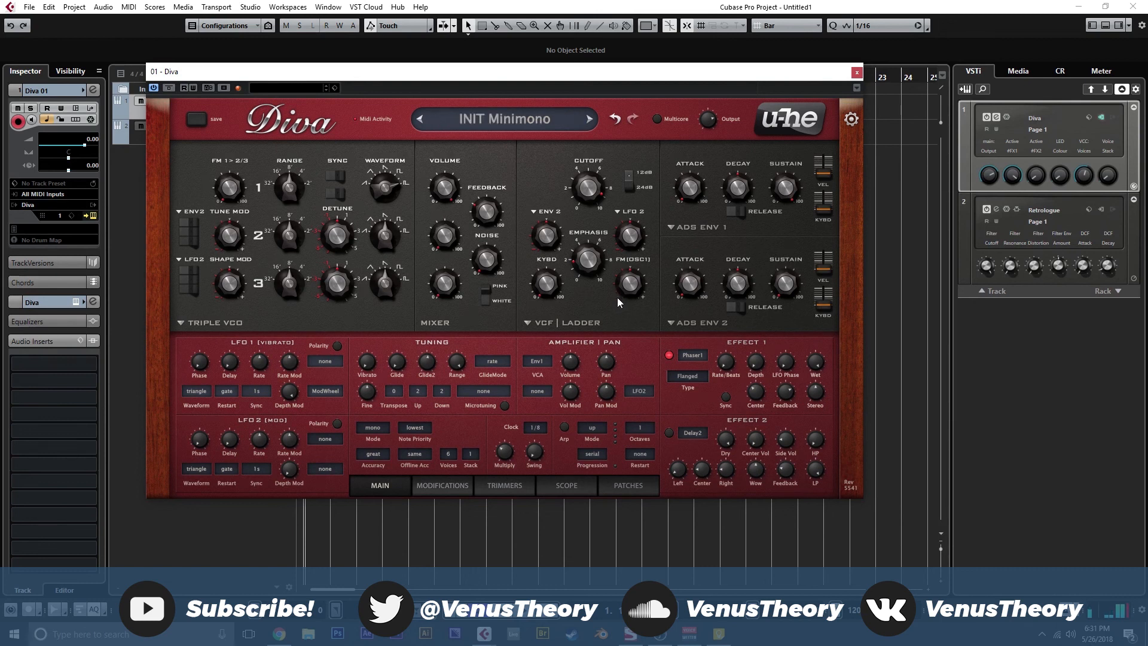
- Set Diva's glide mode to time and raise the glide amount
click(492, 361)
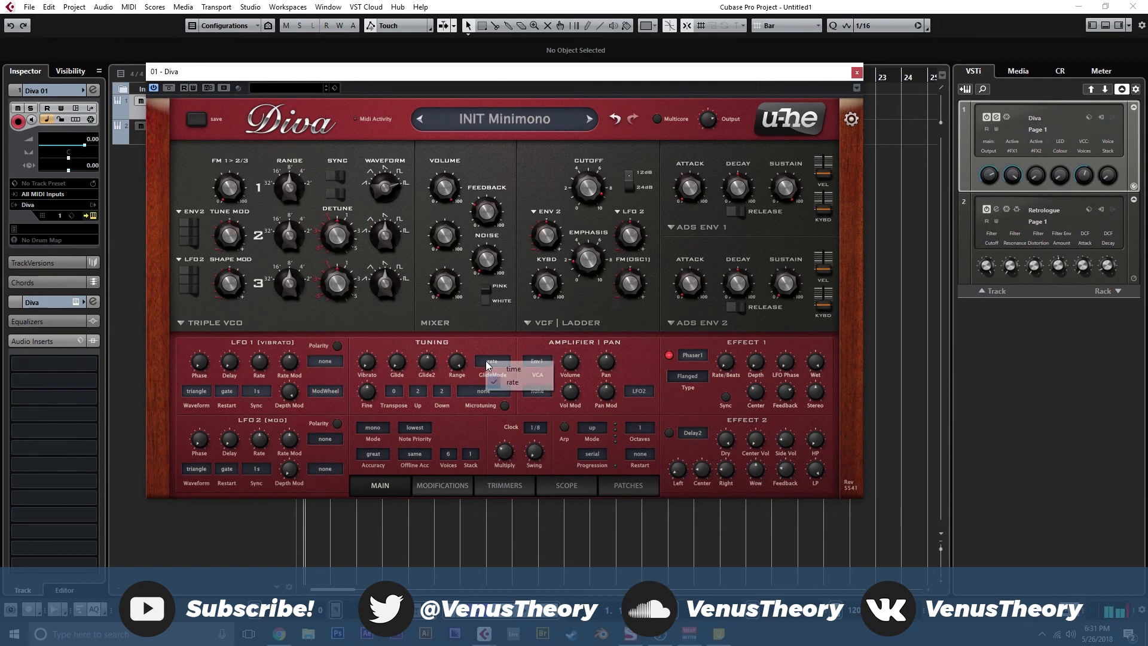
click(502, 378)
drag(400, 368, 403, 331)
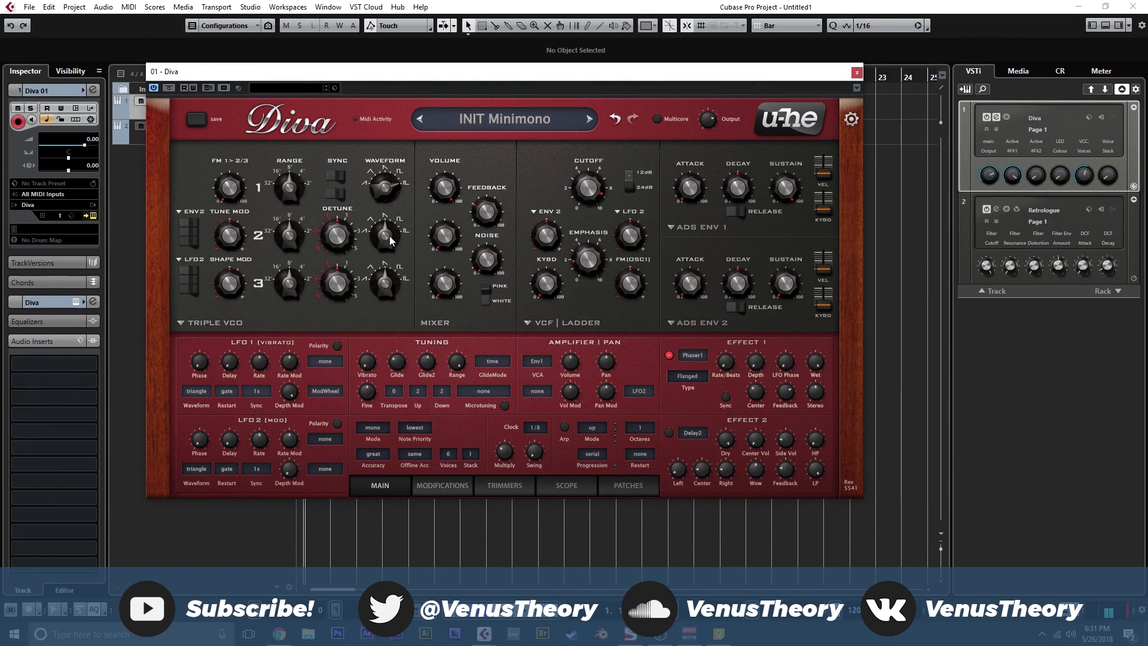
- Adjust oscillator 2's volume in the mixer, toggle the upper oscillator sync switch, and close Diva
mouse_move(445, 243)
mouse_down()
mouse_move(424, 208)
mouse_move(441, 249)
mouse_up()
click(335, 177)
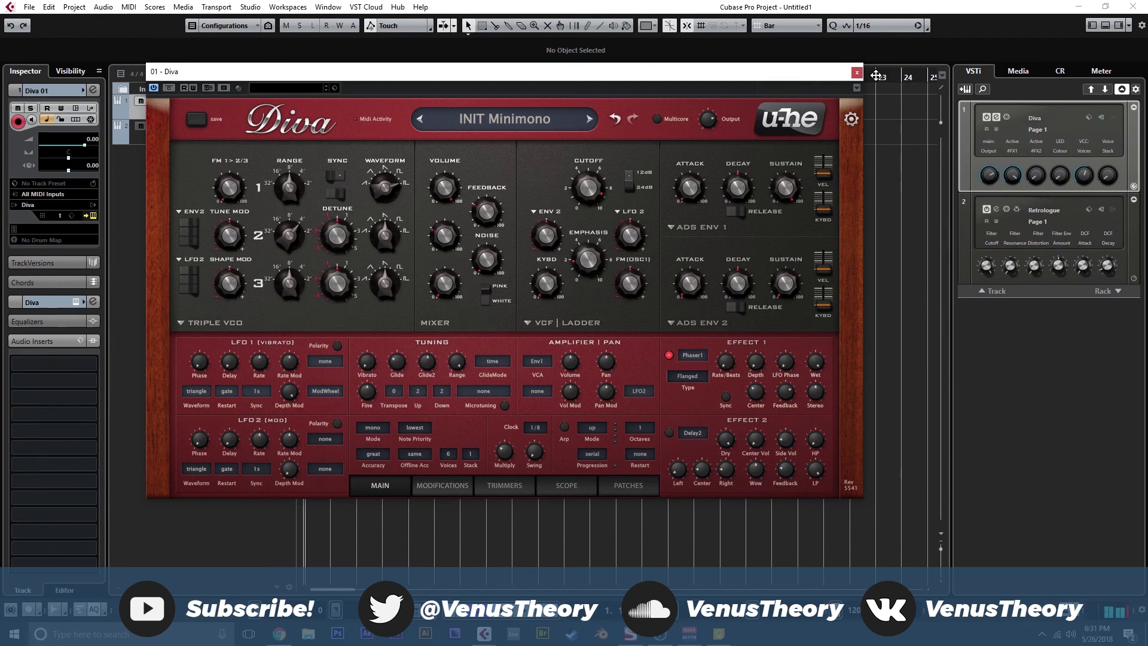
click(857, 73)
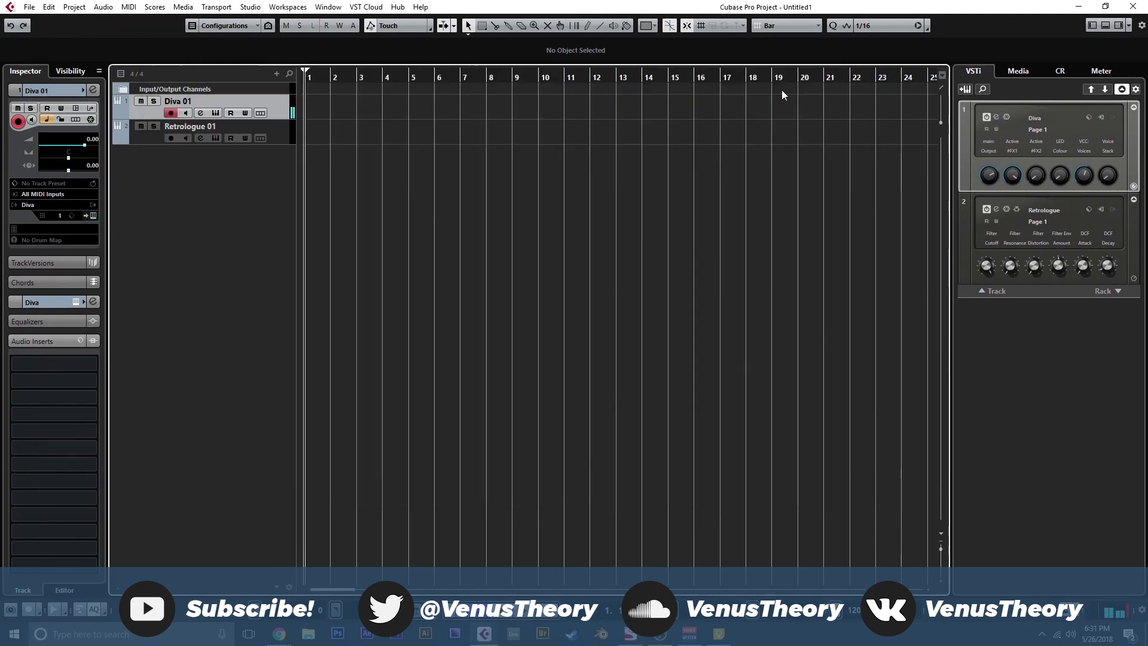
- Reopen Diva, select a patch from its patch browser, and close the instrument
click(217, 113)
click(623, 482)
click(239, 408)
click(239, 424)
click(857, 73)
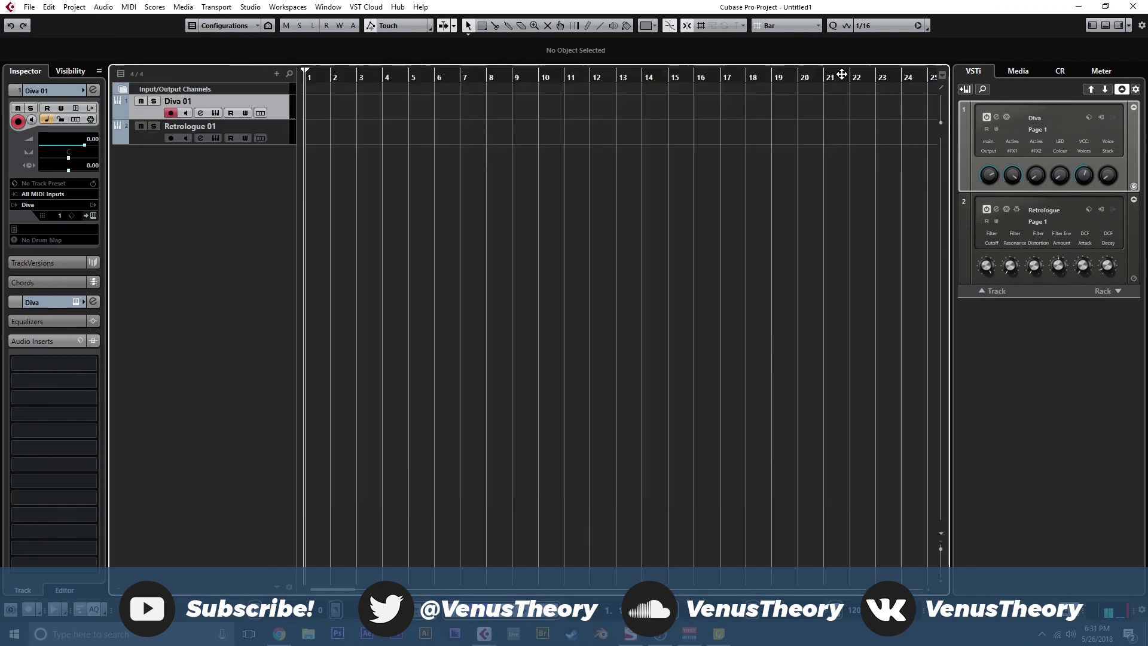
- Open Retrologue from its track, adjust oscillator 1's wave, switch on oscillators 2 and 3, and lower oscillator 3's level
click(216, 138)
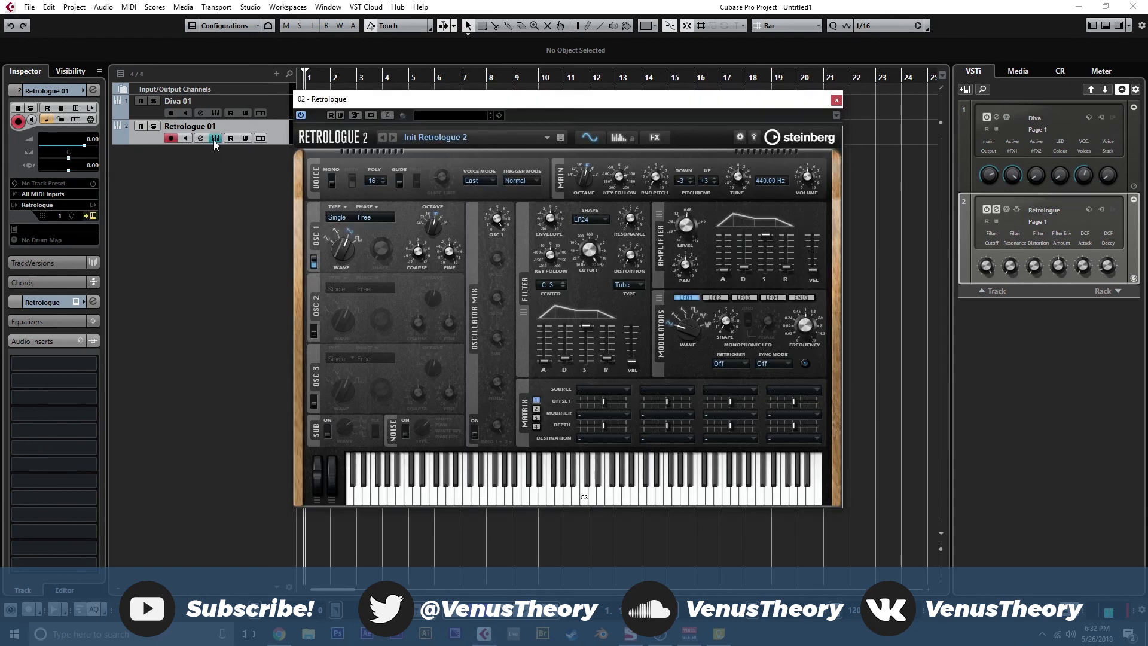
drag(347, 247, 346, 253)
click(313, 330)
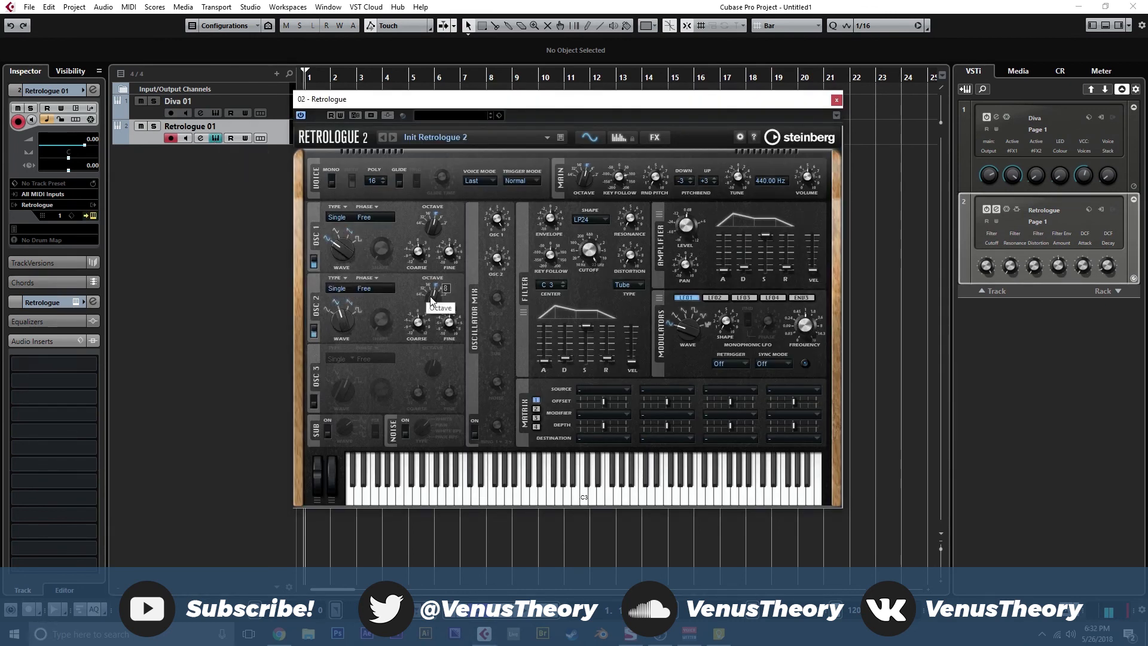
click(313, 399)
scroll(435, 372, up, 1)
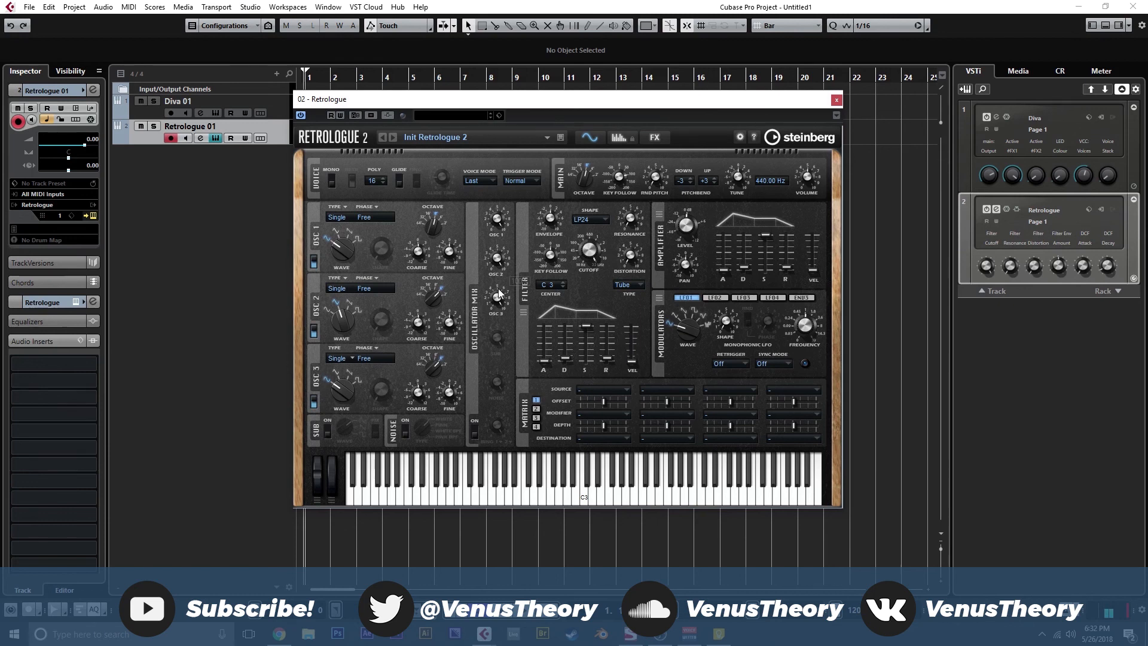
drag(493, 306, 488, 452)
- Change the type of oscillators 2 and 1 to Multi
click(351, 291)
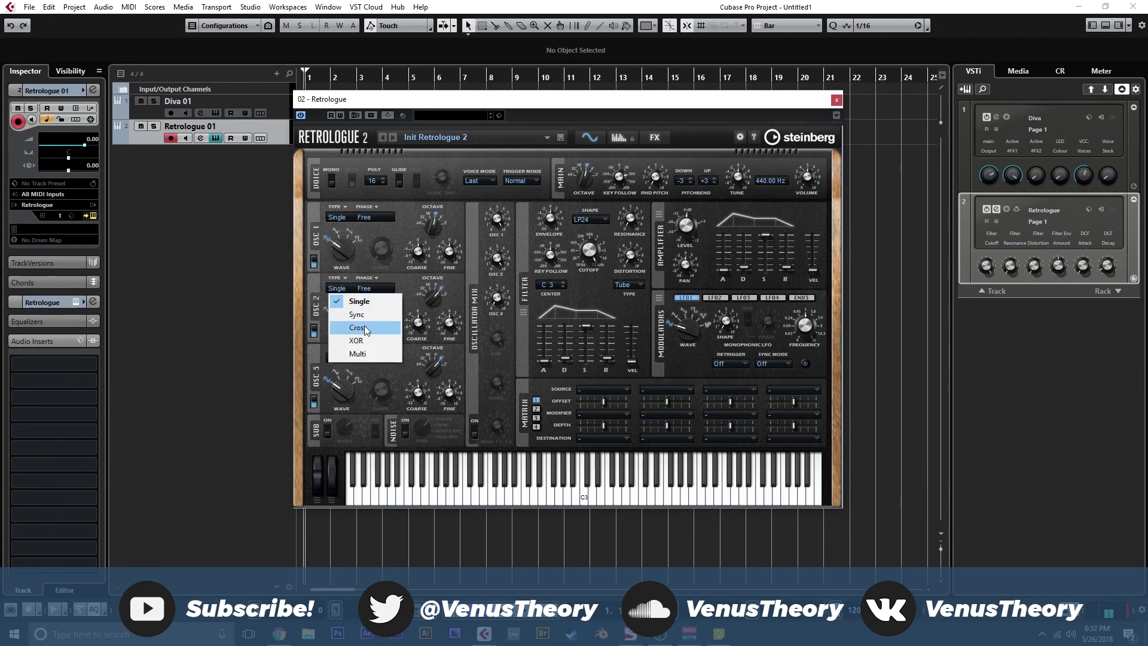
click(357, 353)
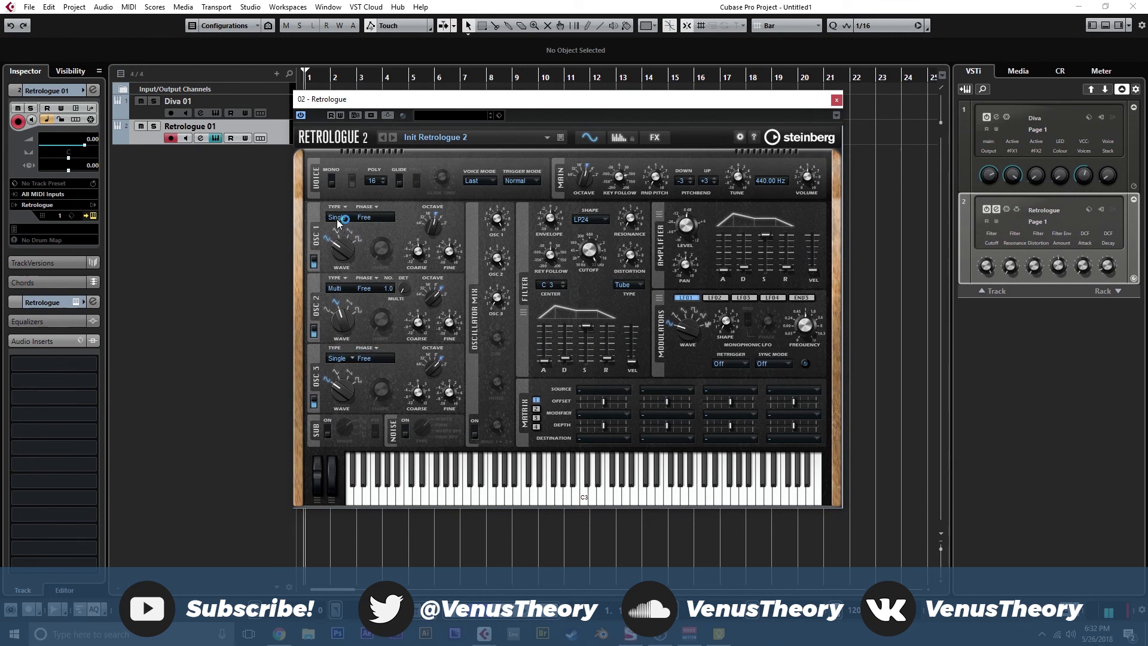
click(366, 285)
click(366, 285)
- Set the number of multi voices to 4 for oscillator 1 and 2 for oscillator 2
click(389, 219)
text(4)
key(Return)
click(387, 289)
text(2)
key(Return)
click(387, 290)
click(392, 300)
- Lower the levels of oscillators 2 and 1 in the oscillator mix
drag(501, 257, 495, 288)
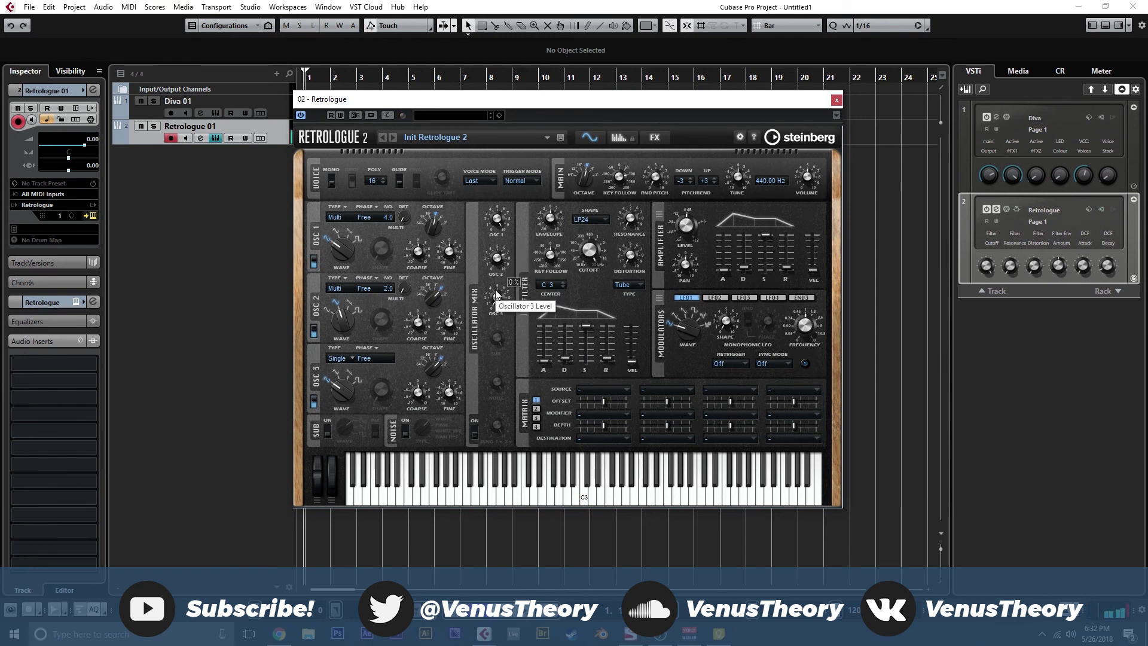
drag(501, 221, 501, 229)
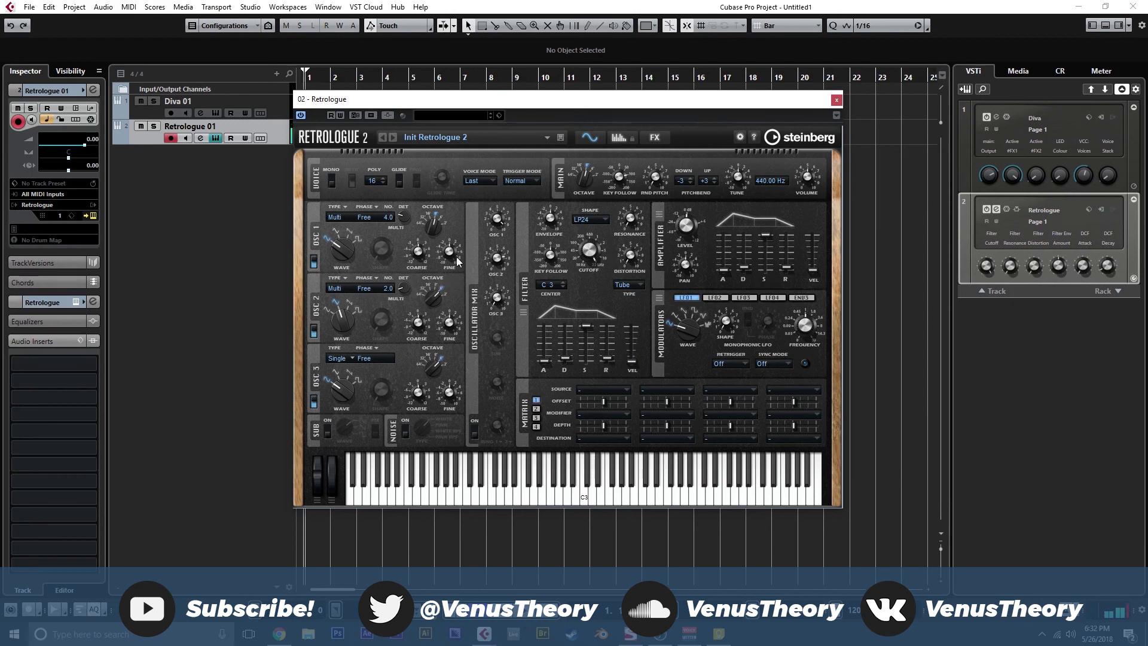
- Set the filter shape to HP12 and slightly raise the amplifier envelope's attack
click(590, 220)
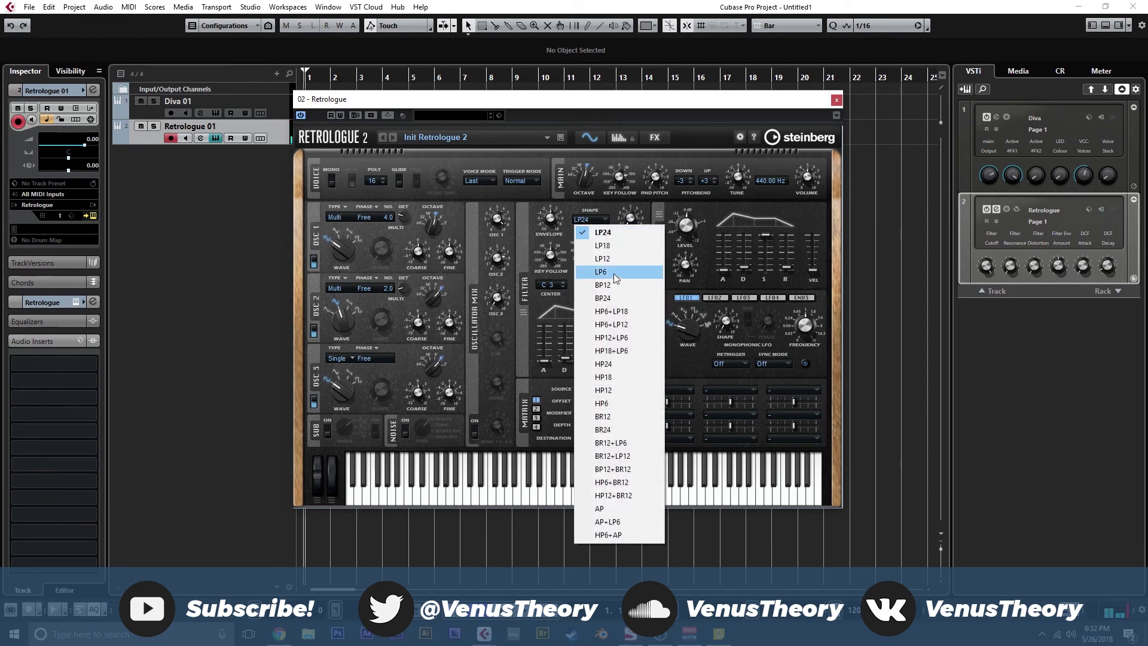
click(623, 388)
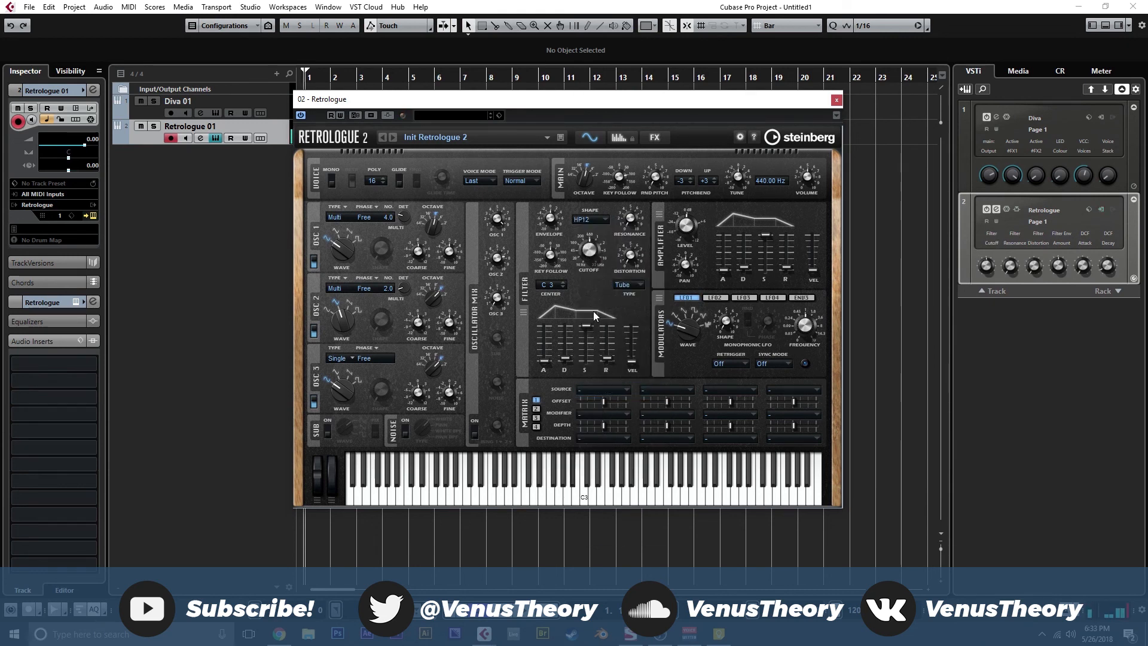
drag(731, 273, 726, 269)
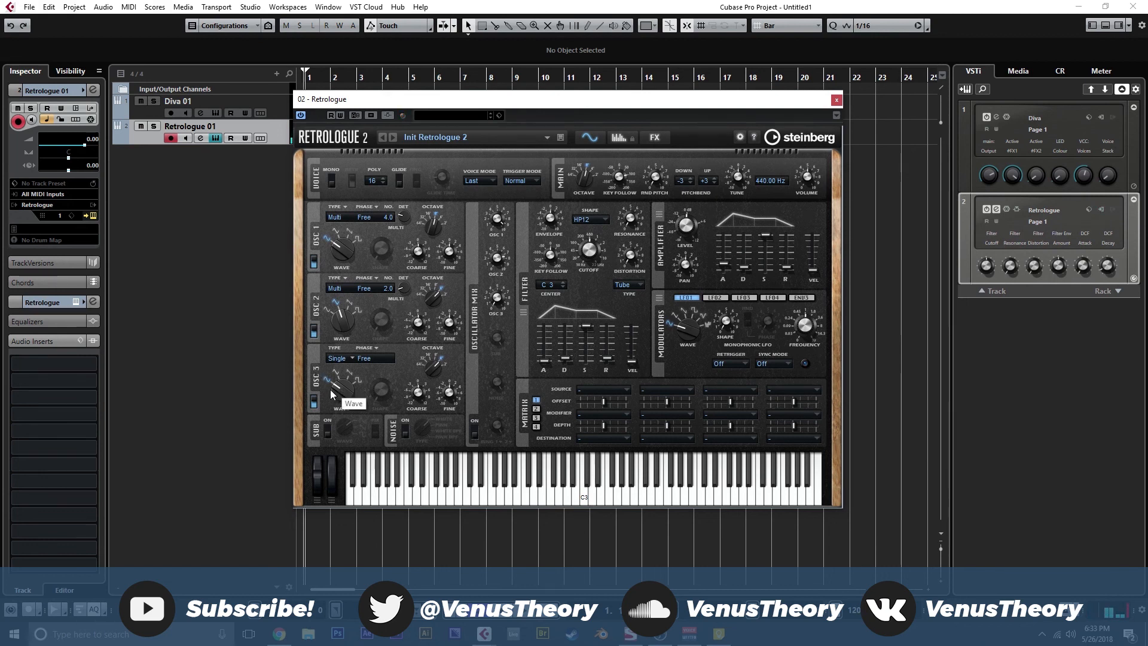
- Adjust oscillator 3's mix level, octave and fine tuning
drag(498, 303, 507, 275)
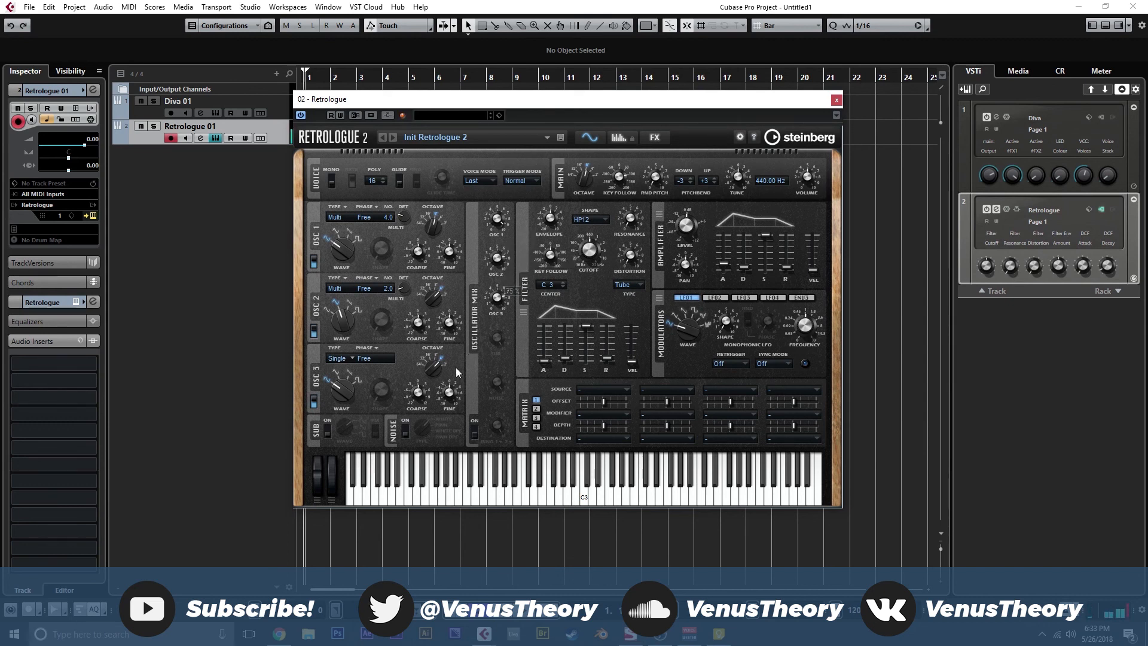
drag(435, 362, 435, 367)
drag(493, 294, 496, 306)
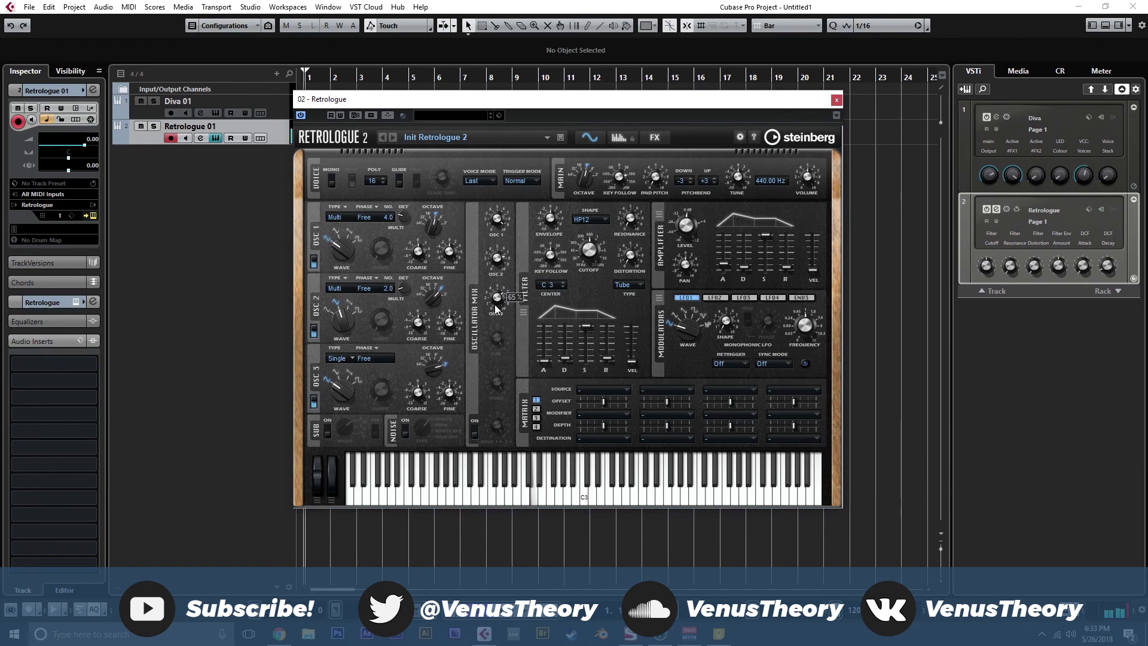
drag(452, 392, 455, 380)
- Switch on the noise generator and lower its level in the oscillator mix
click(405, 430)
drag(502, 403, 527, 532)
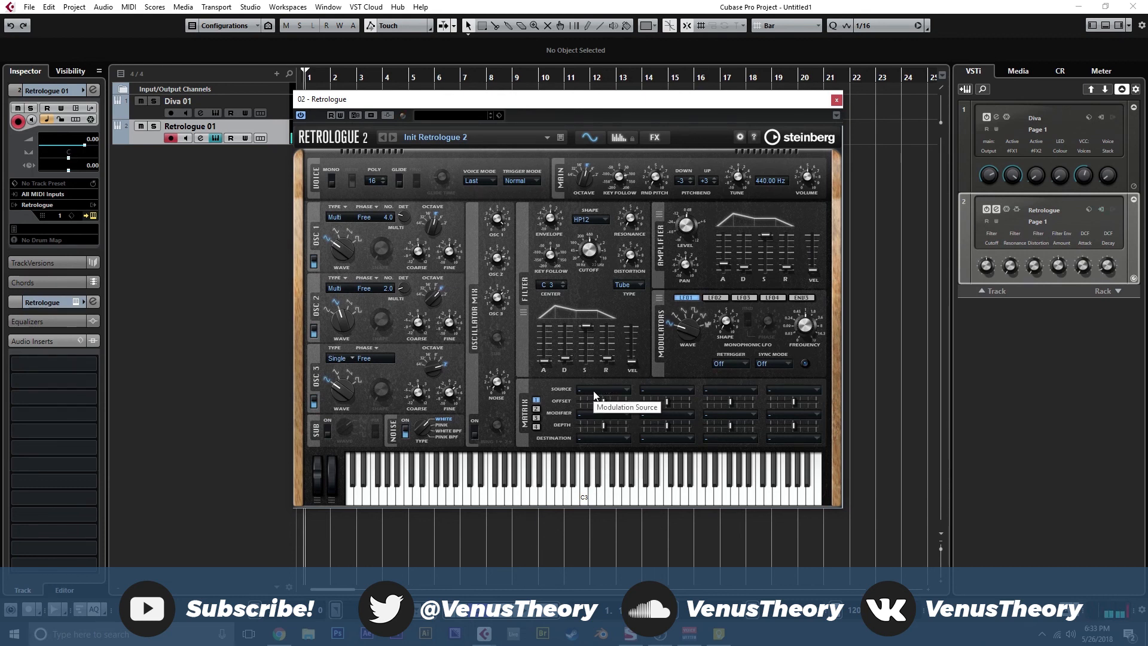
- Route LFO 1 to Pitch in the first modulation matrix slot and fine-tune the modulation depth
click(593, 390)
click(632, 191)
click(600, 437)
click(606, 467)
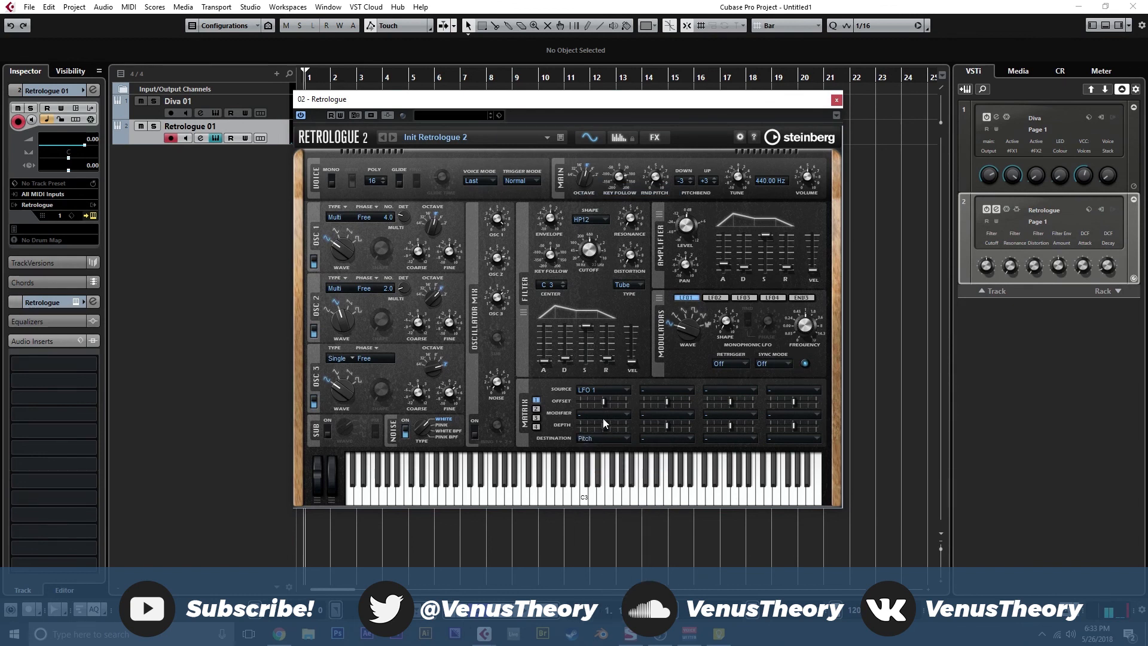
drag(605, 423, 603, 423)
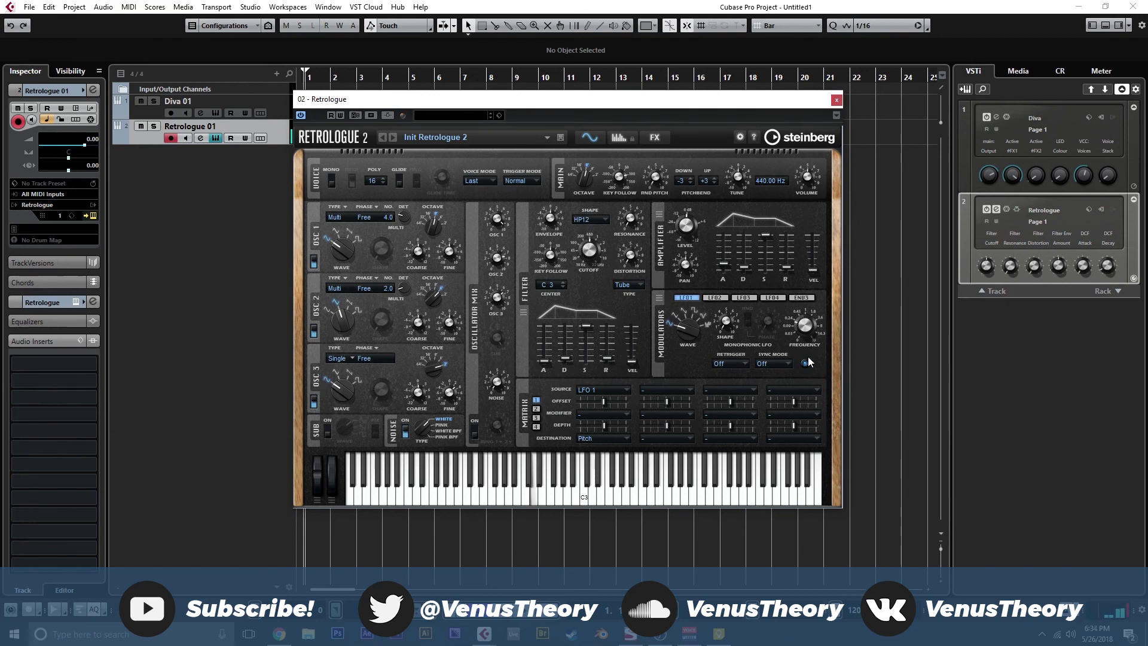
- Change the destination of the LFO 1 modulation to Osc 2 Pitch
click(613, 440)
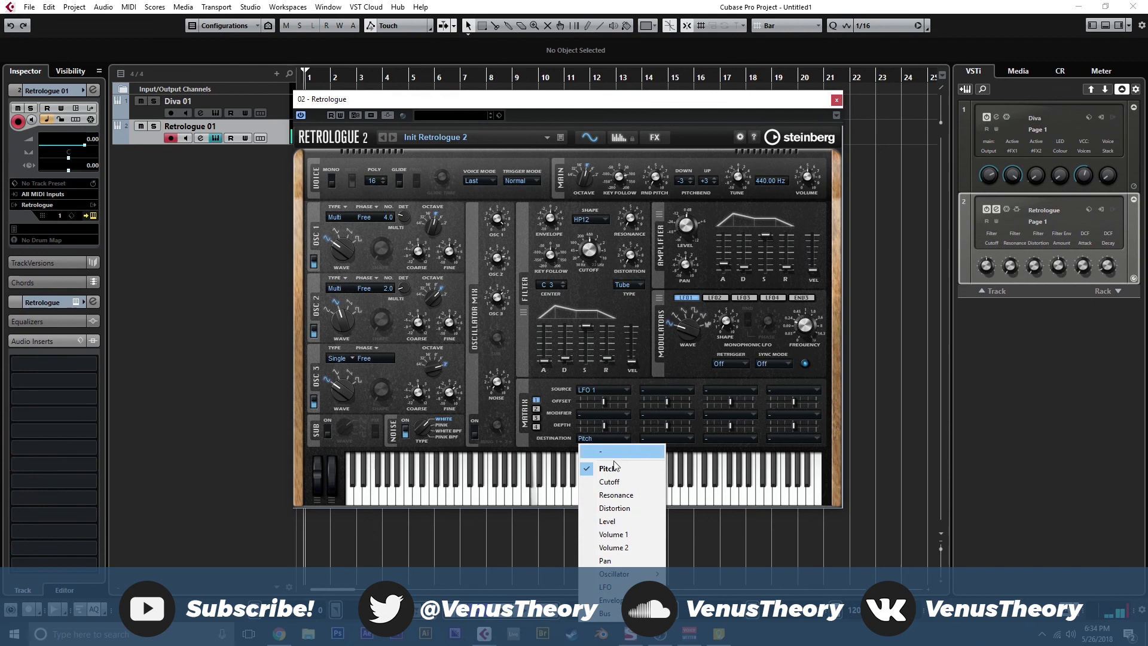
mouse_move(636, 575)
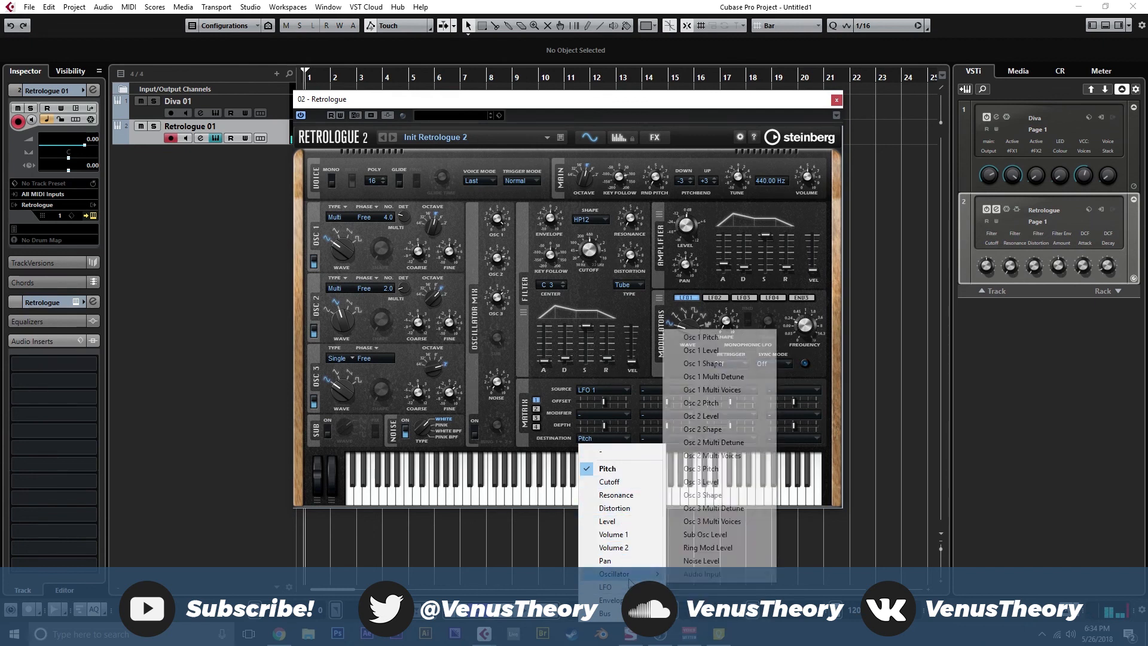
click(731, 404)
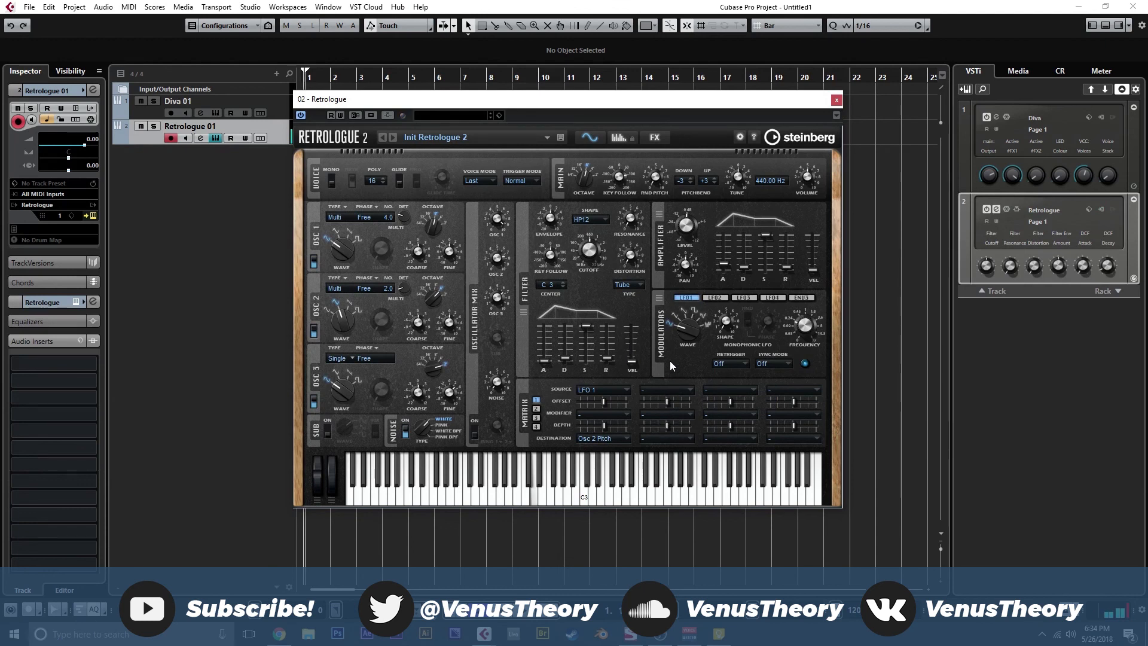
- Set the filter distortion to about 18 %, adjust the resonance, and close Retrologue
mouse_move(630, 252)
mouse_down()
mouse_move(631, 229)
mouse_move(631, 264)
mouse_up()
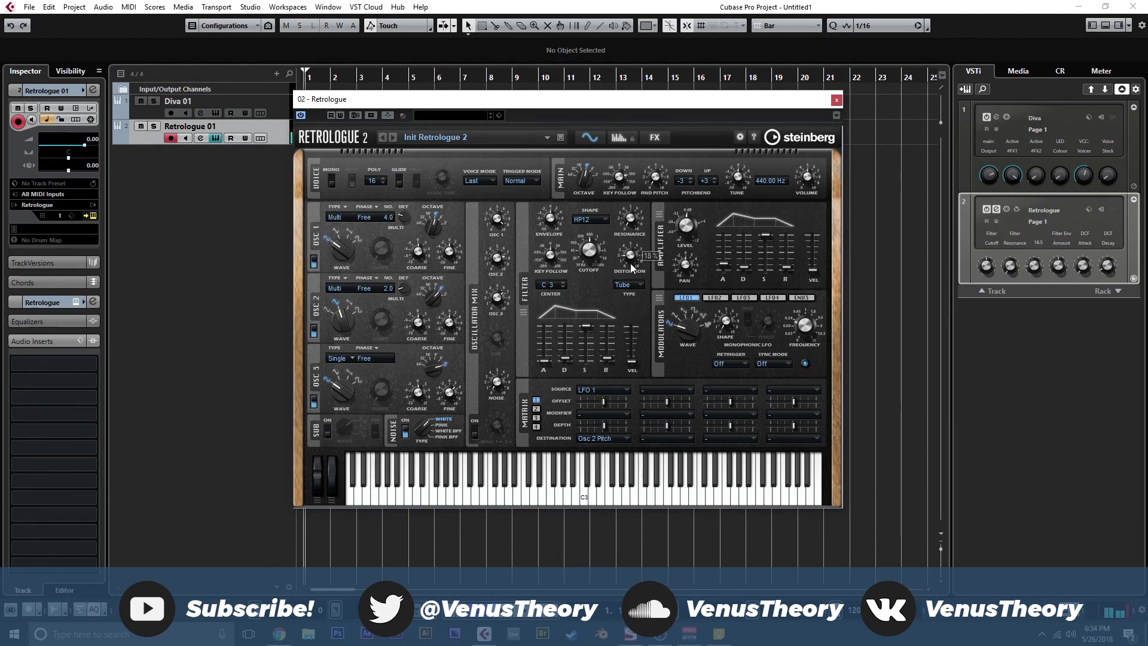
mouse_move(633, 225)
mouse_down()
mouse_move(635, 195)
mouse_move(636, 215)
mouse_up()
click(837, 100)
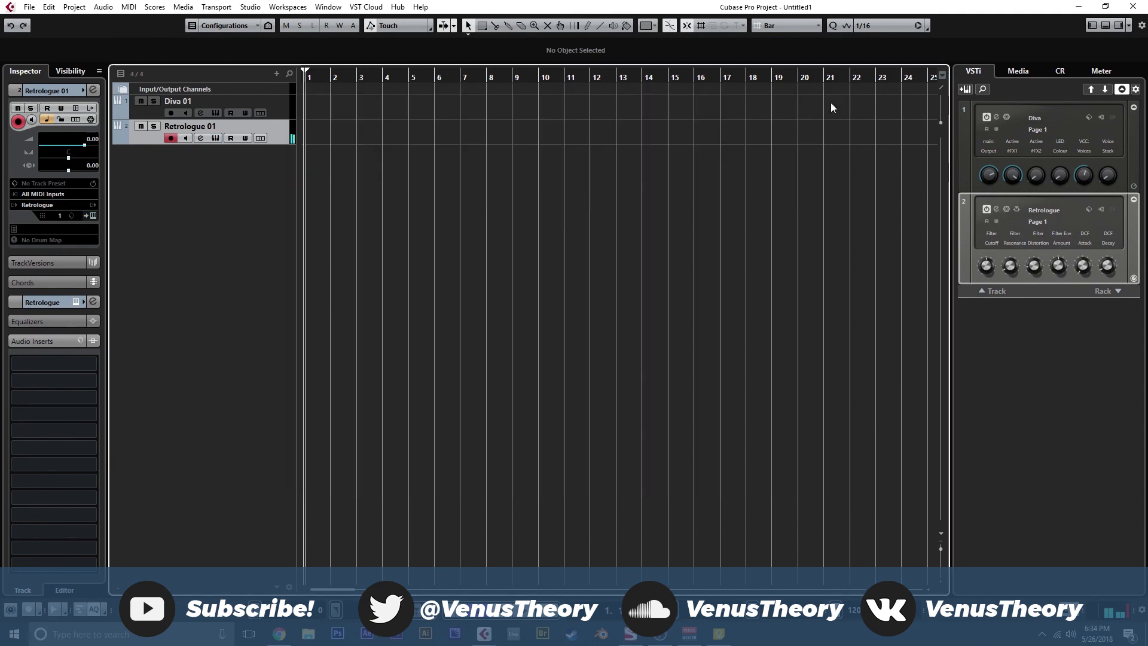
- Add TAL-Reverb-4-64 as the first audio insert on the Retrologue track and adjust its size and wet level
click(60, 365)
scroll(77, 542, down, 10)
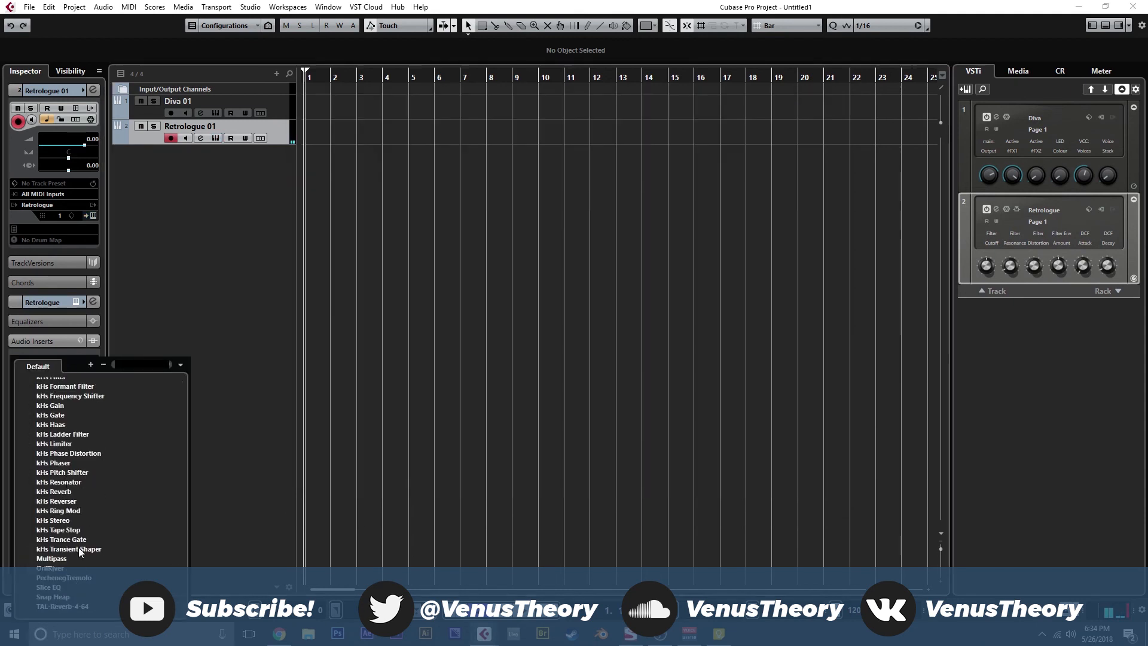
click(70, 607)
drag(519, 285, 586, 297)
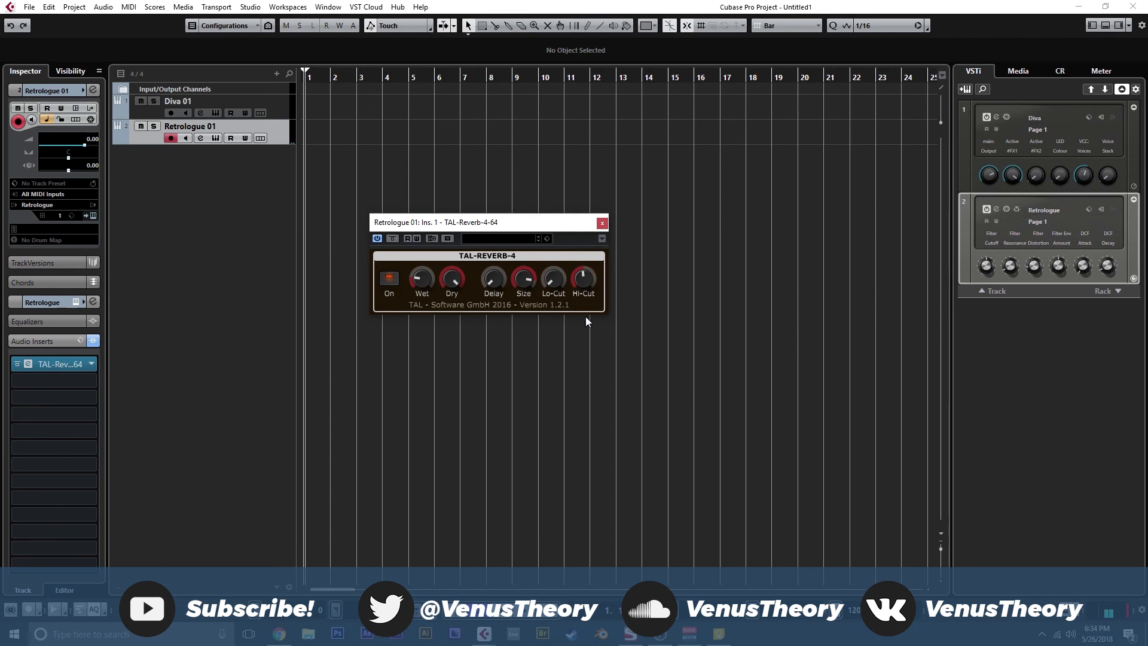
drag(419, 281, 434, 200)
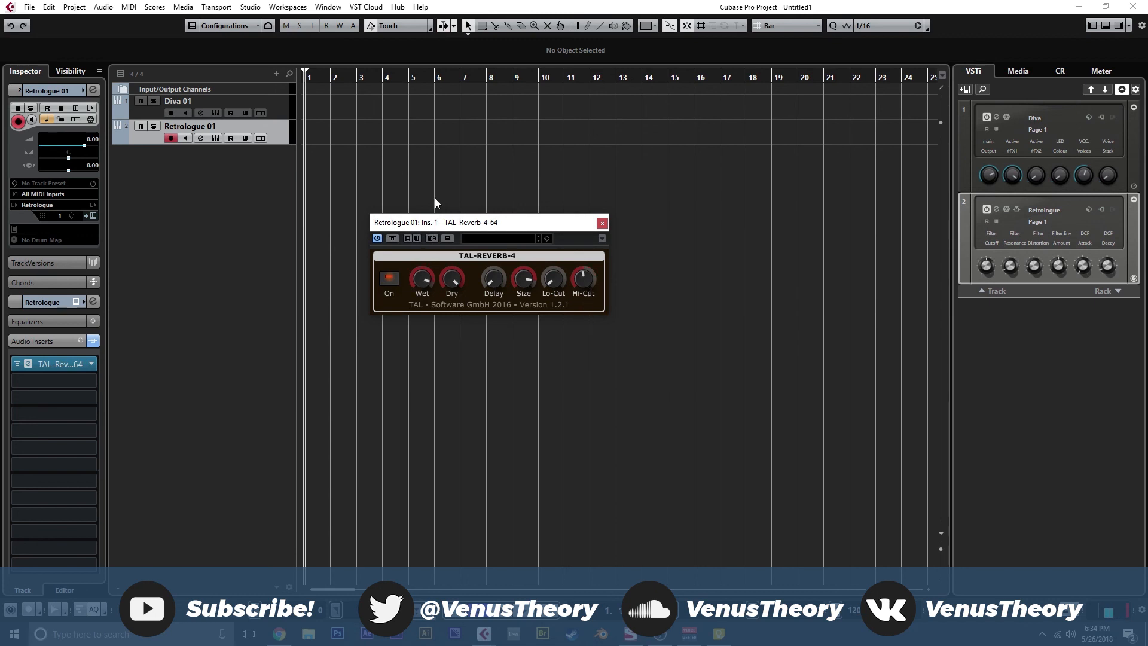
click(601, 223)
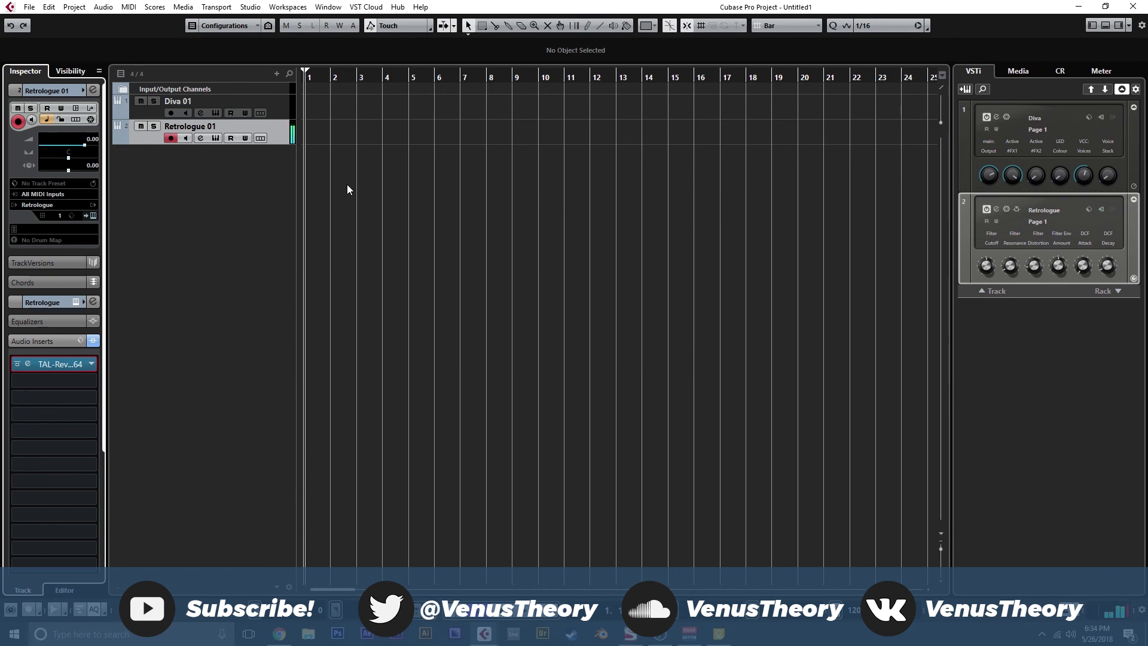
- Lower the Retrologue track's volume to -5.86
click(166, 161)
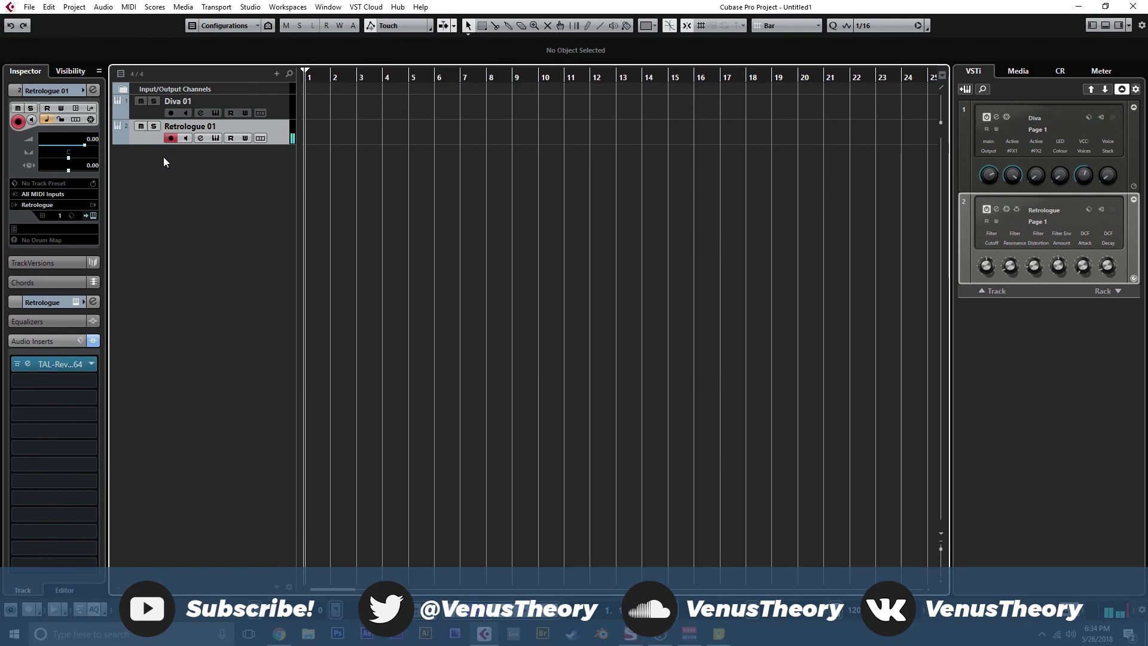
drag(85, 146, 72, 146)
click(234, 178)
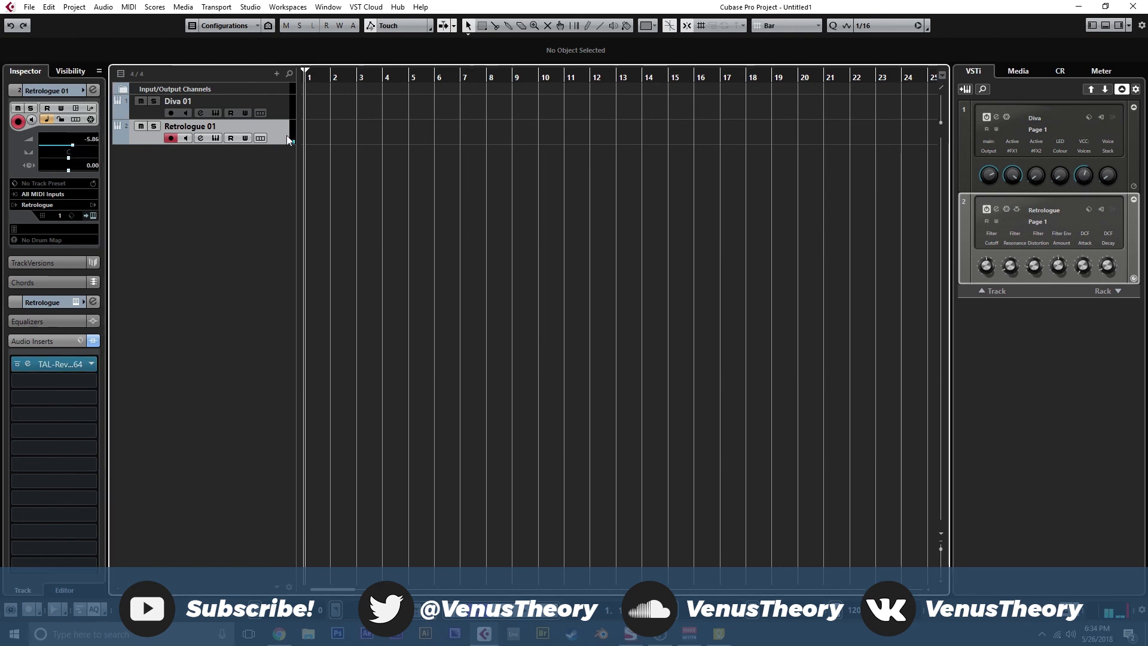
- Reopen Retrologue and fine-tune the depth of the LFO 1 modulation on oscillator 2's pitch
click(215, 139)
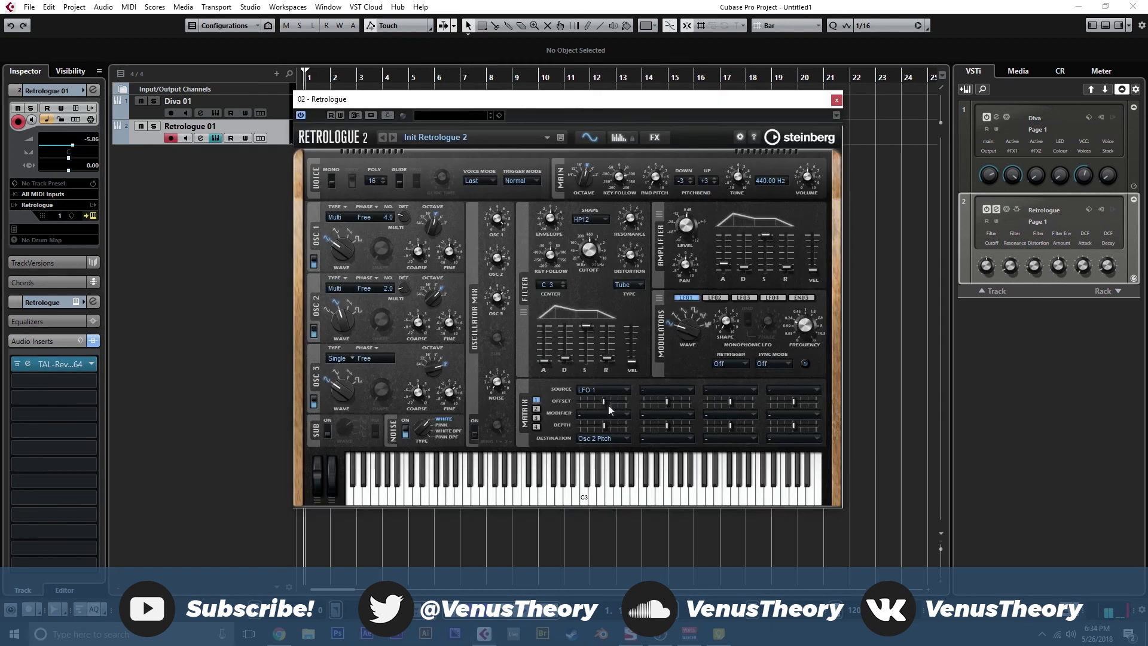
drag(603, 425, 601, 425)
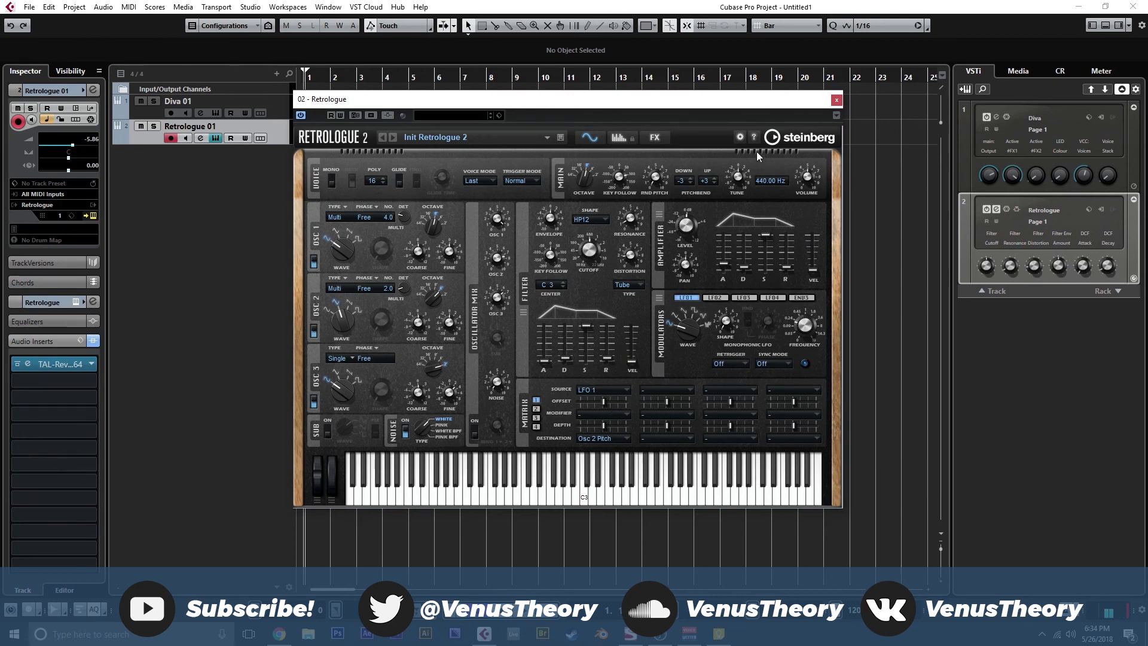
- Raise the attack of Retrologue's amplifier envelope slightly and close the instrument
mouse_move(815, 183)
mouse_move(726, 261)
drag(726, 261, 728, 259)
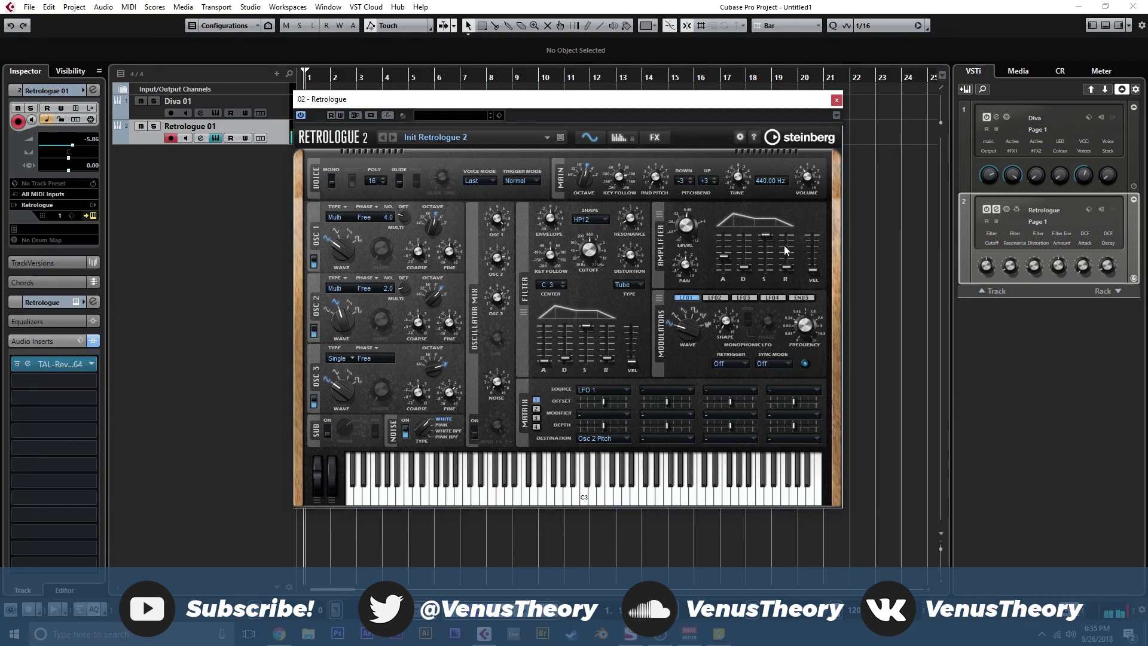
click(836, 100)
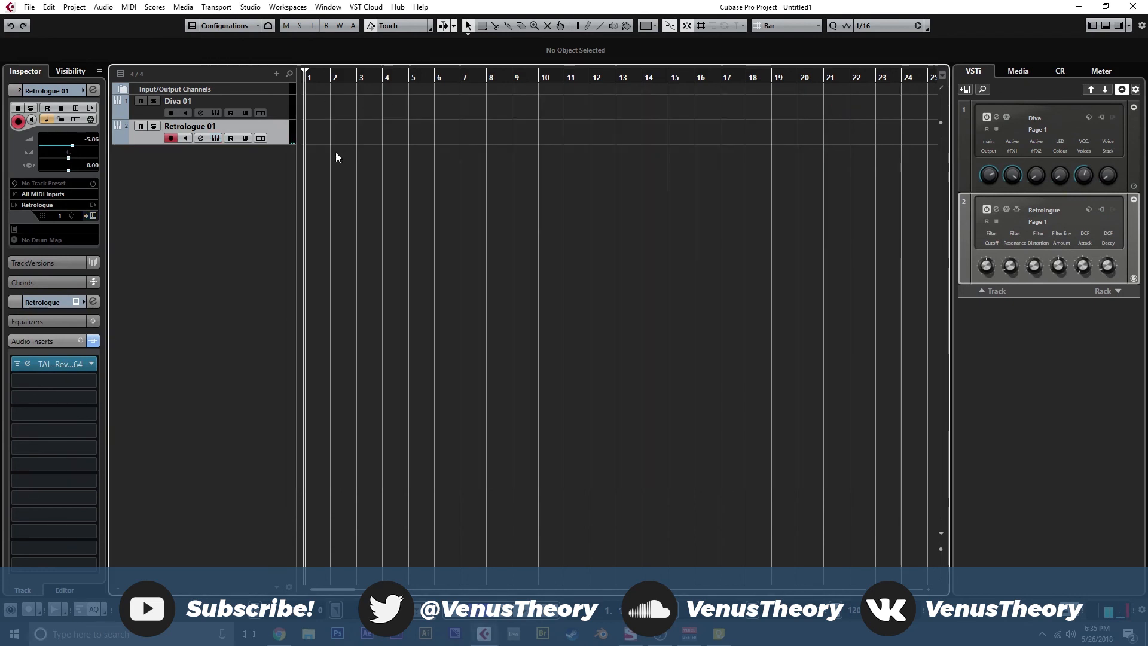
- Open Diva from the Diva 01 track, show its main synthesis page and adjust oscillator 1's waveform
click(286, 113)
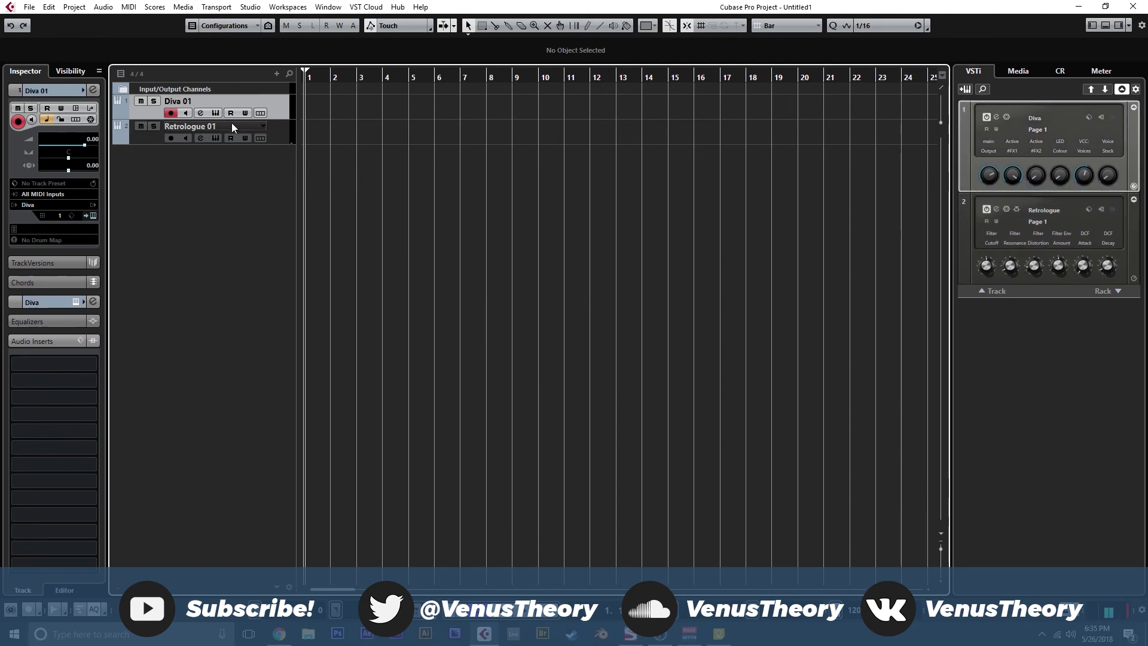
click(215, 113)
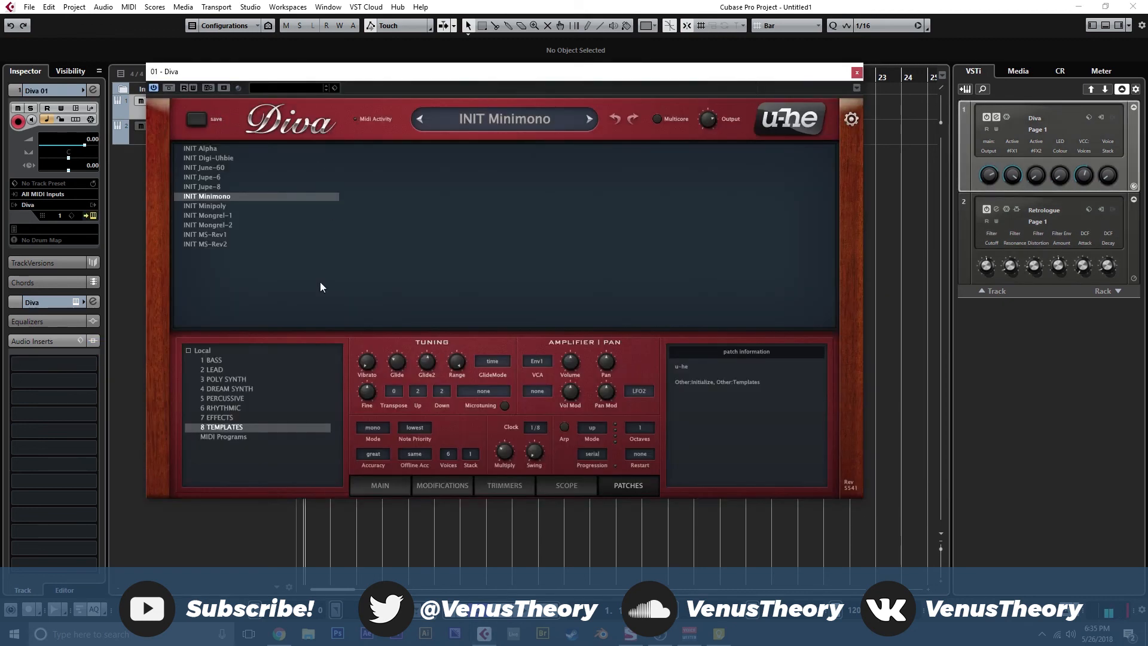
click(381, 492)
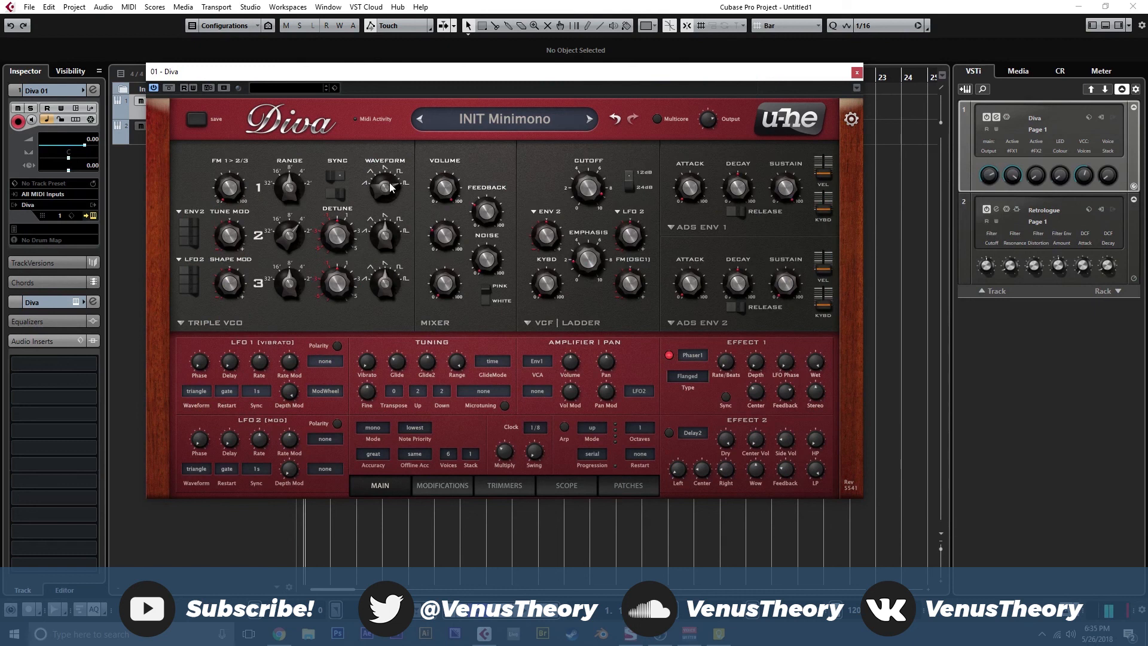
drag(391, 189, 390, 202)
- Change Diva's envelope 2 model from ADS to analogue
click(703, 228)
click(691, 328)
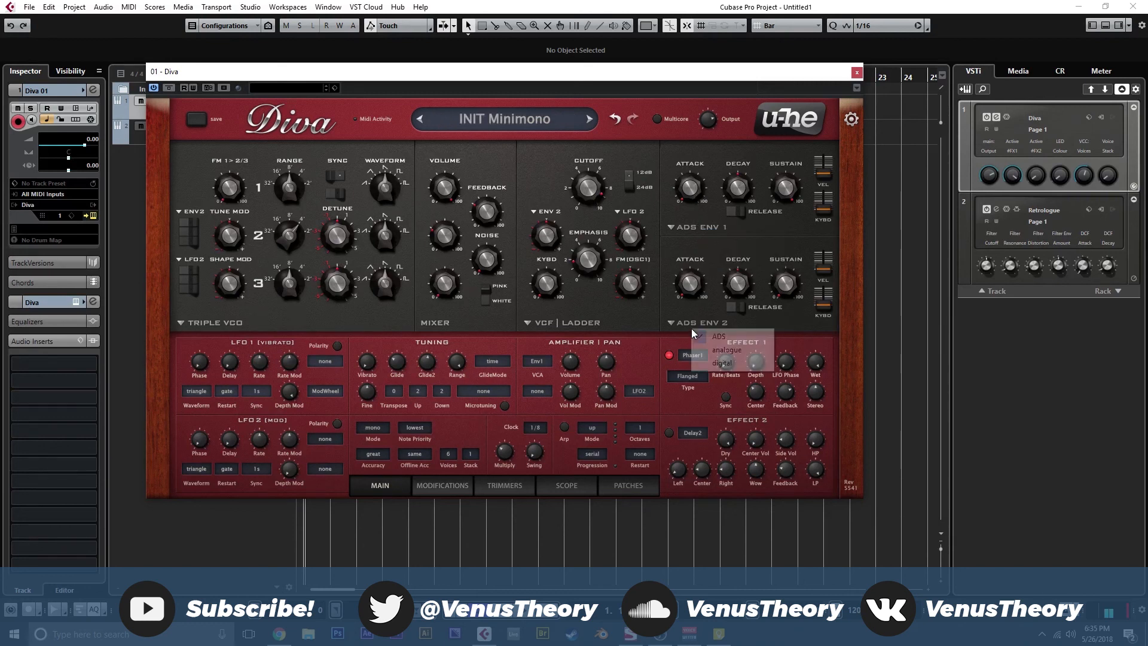
click(561, 259)
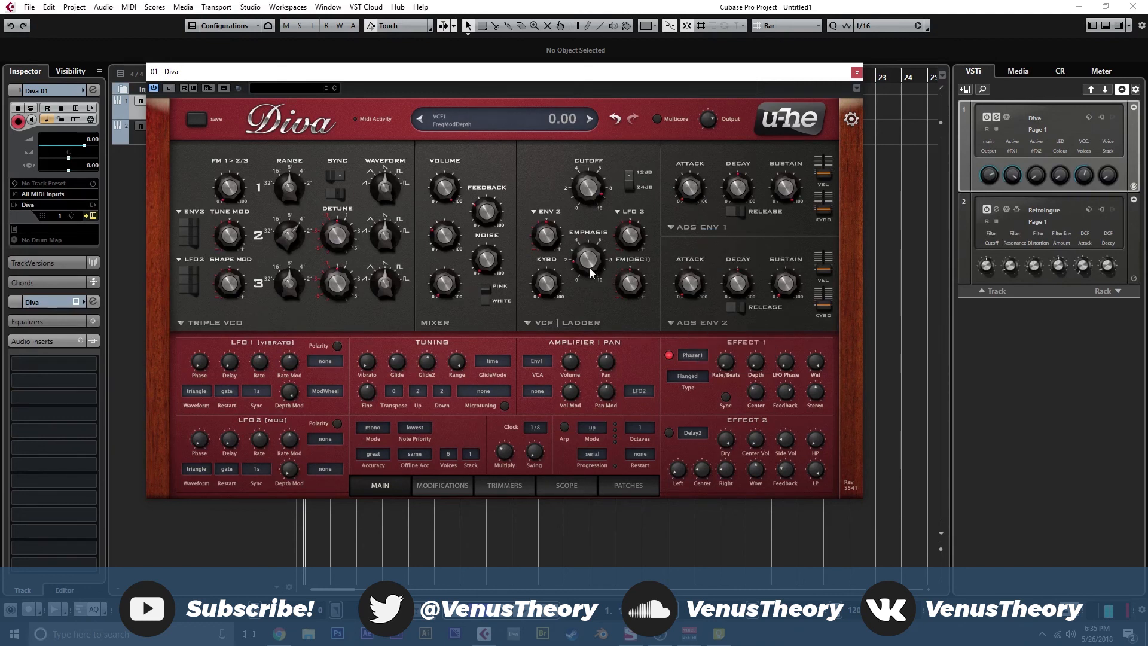
click(711, 325)
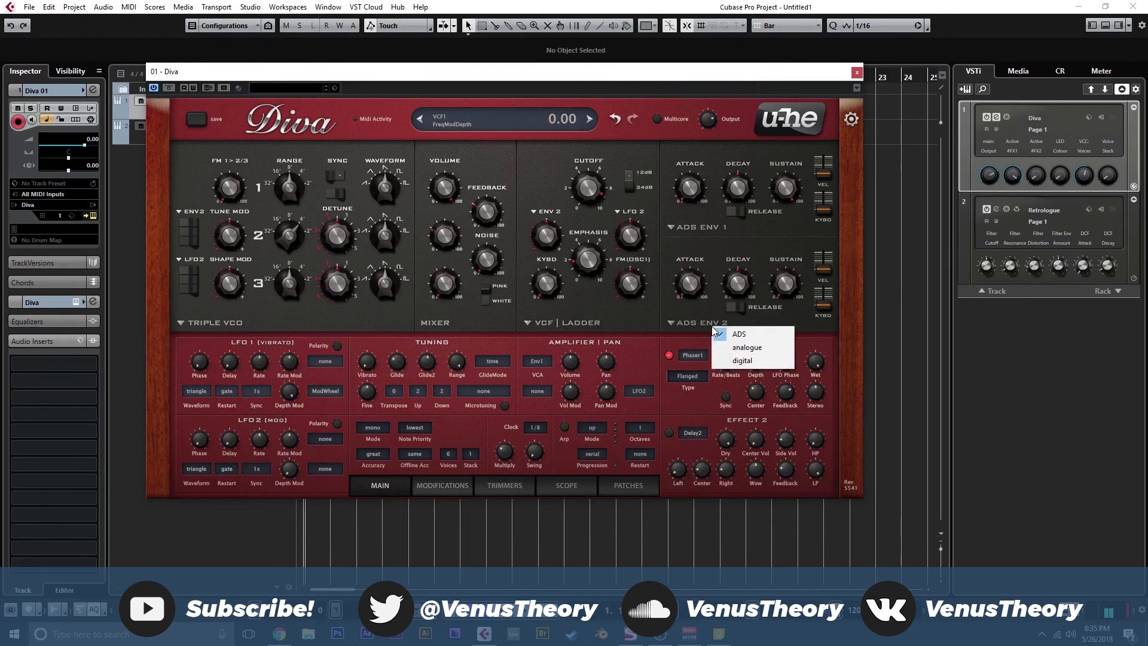
click(734, 347)
- Set the ladder filter's emphasis to 57, reset its oscillator 1 FM amount to 0, and close Diva
drag(588, 258, 599, 206)
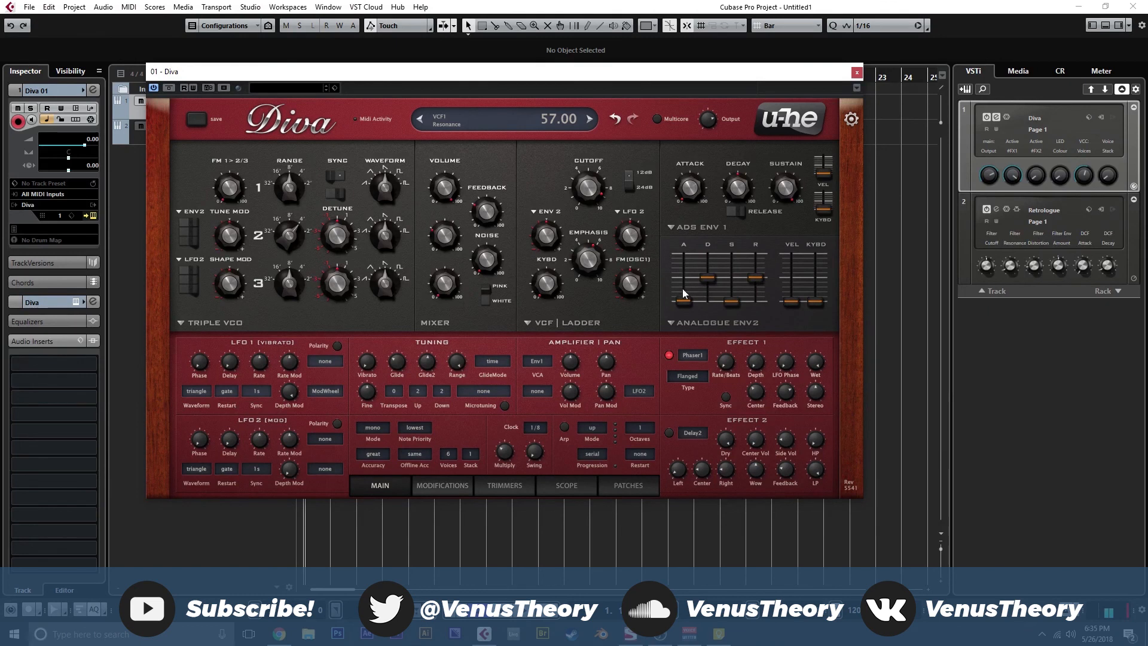
mouse_move(635, 290)
mouse_down()
mouse_move(642, 242)
mouse_move(632, 290)
mouse_up()
double_click(633, 289)
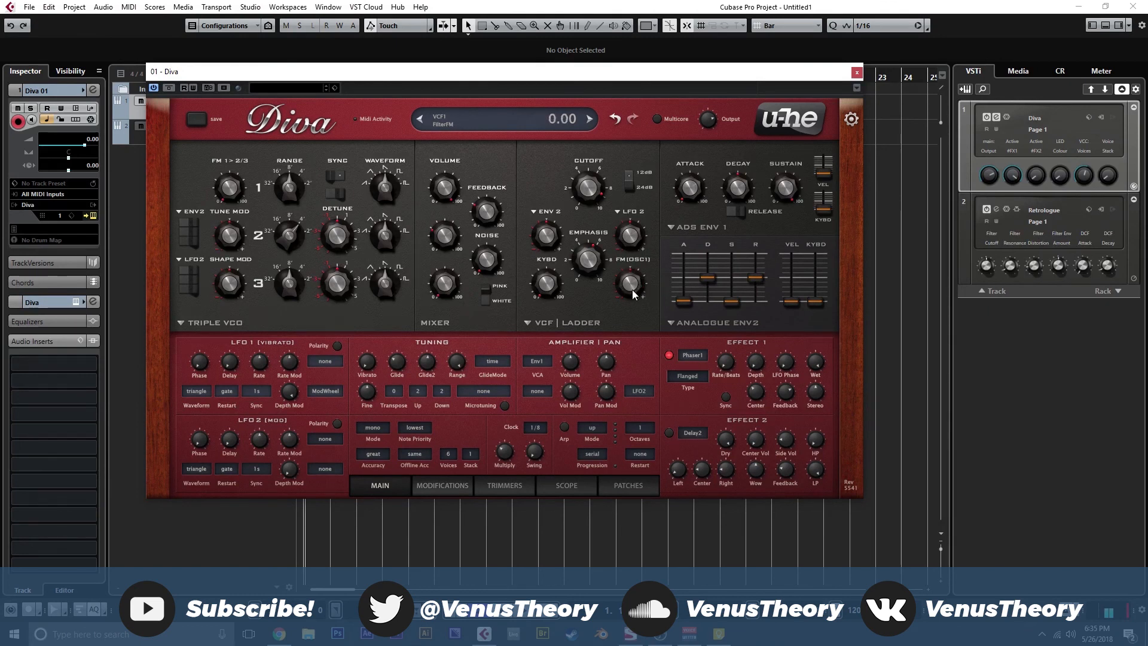
click(856, 73)
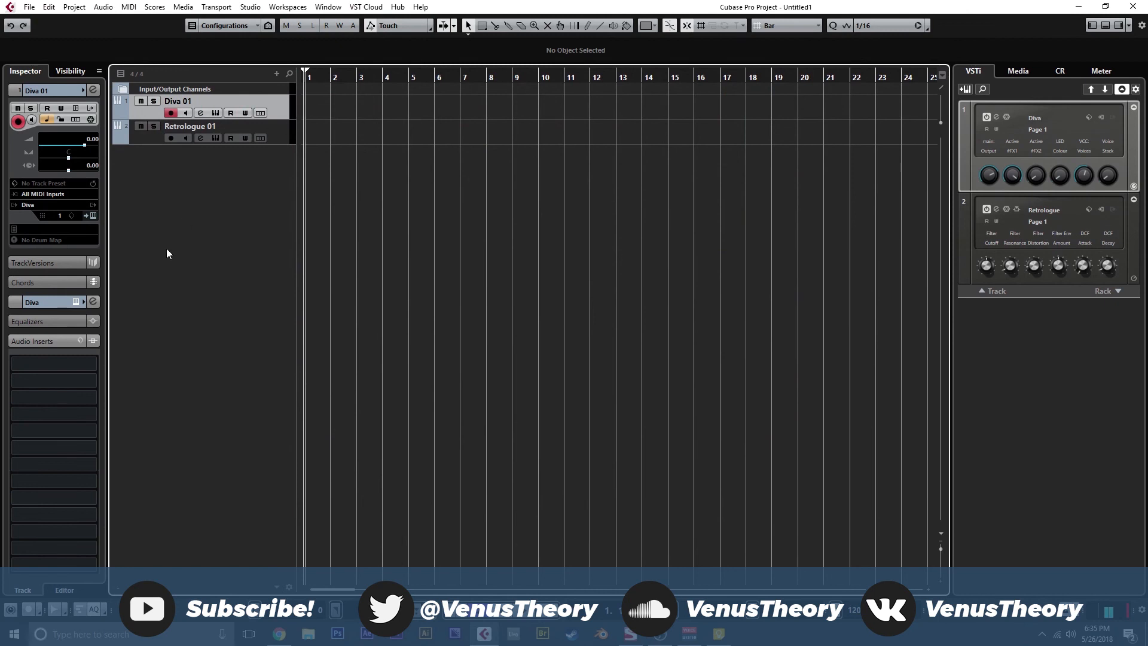
click(84, 364)
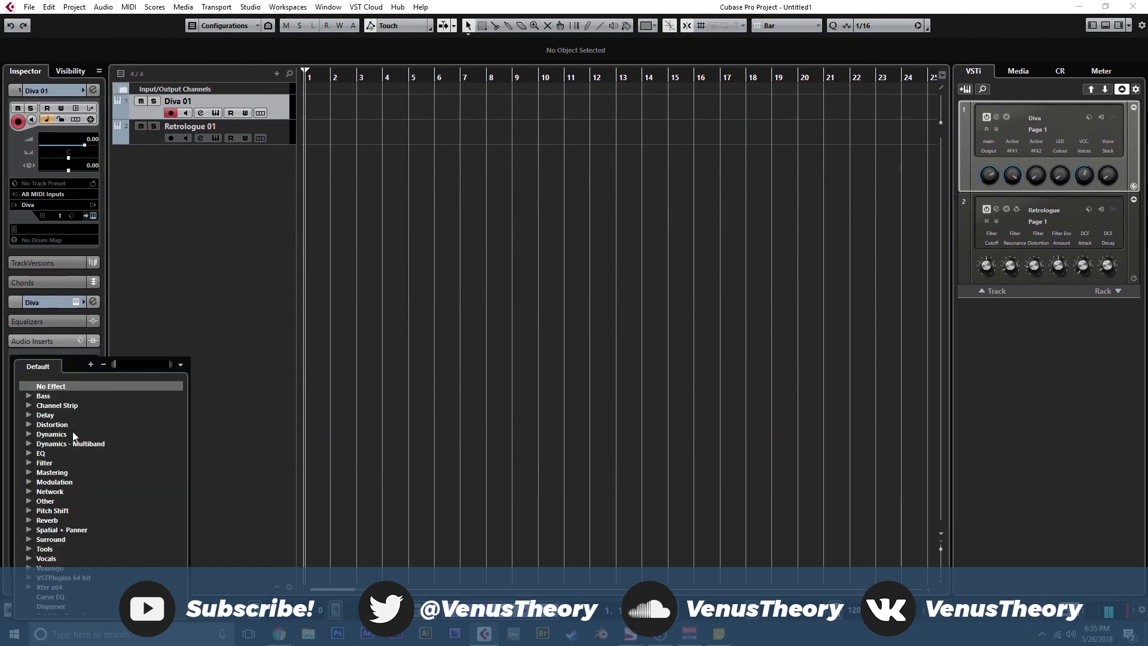
click(207, 295)
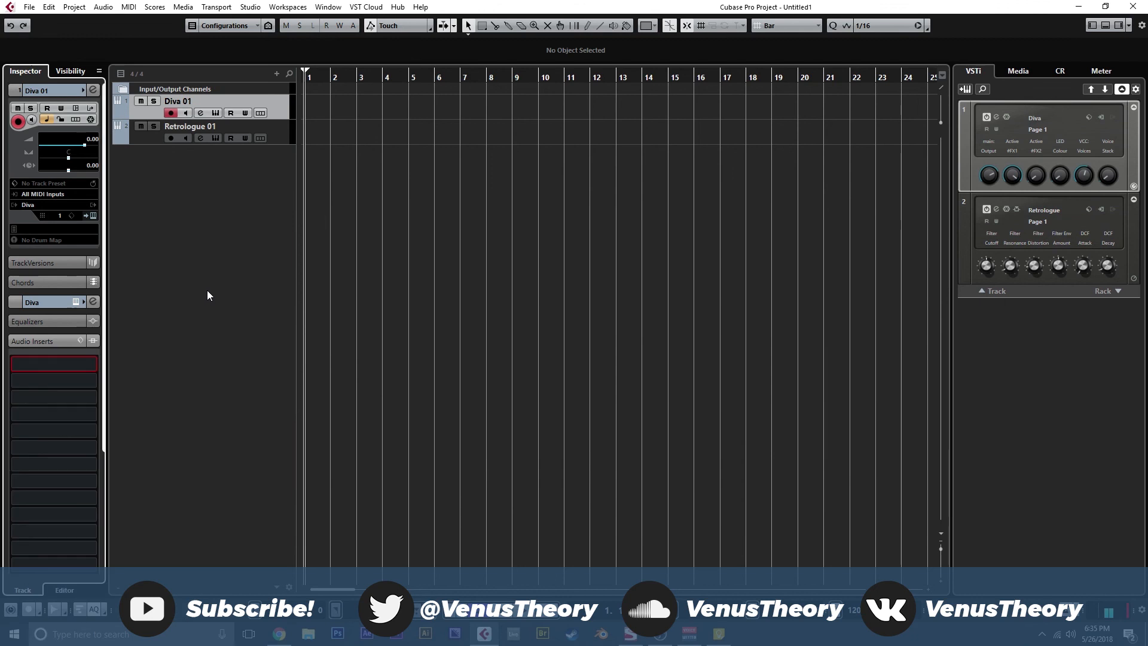